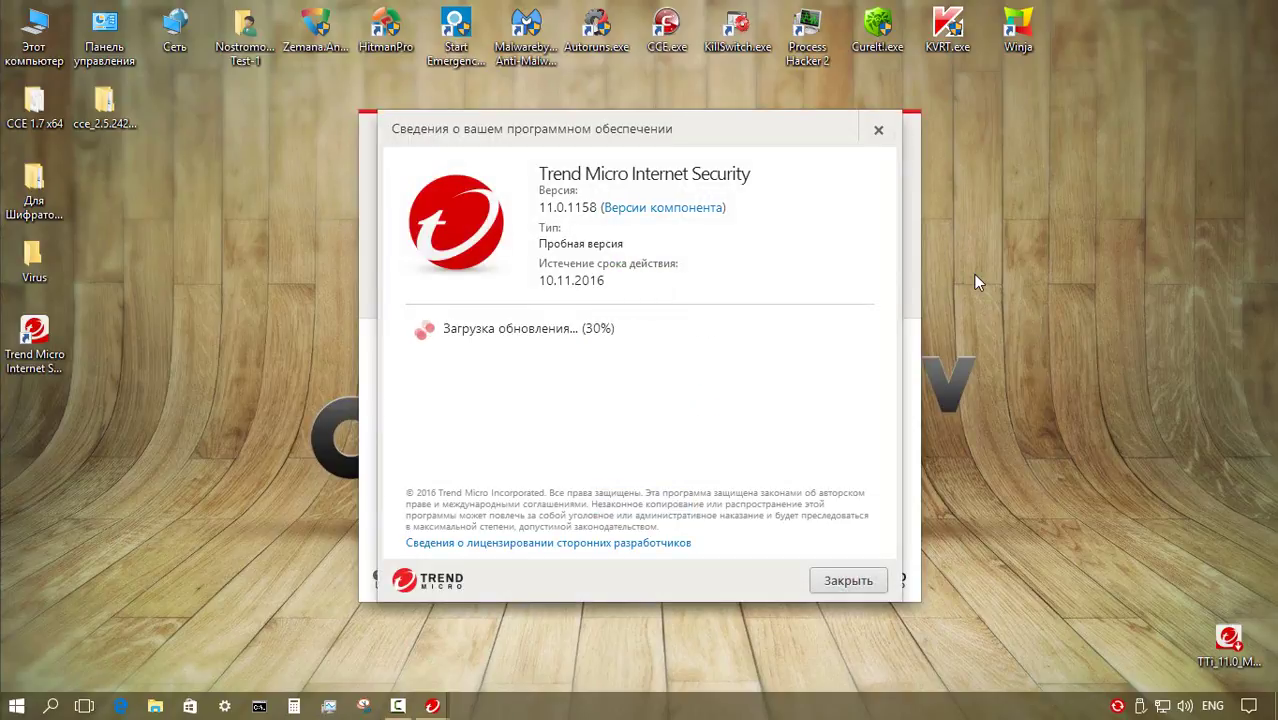
Close the Trend Micro software information dialog and the Zemana, HitmanPro and Malwarebytes scan result windows
key(Escape)
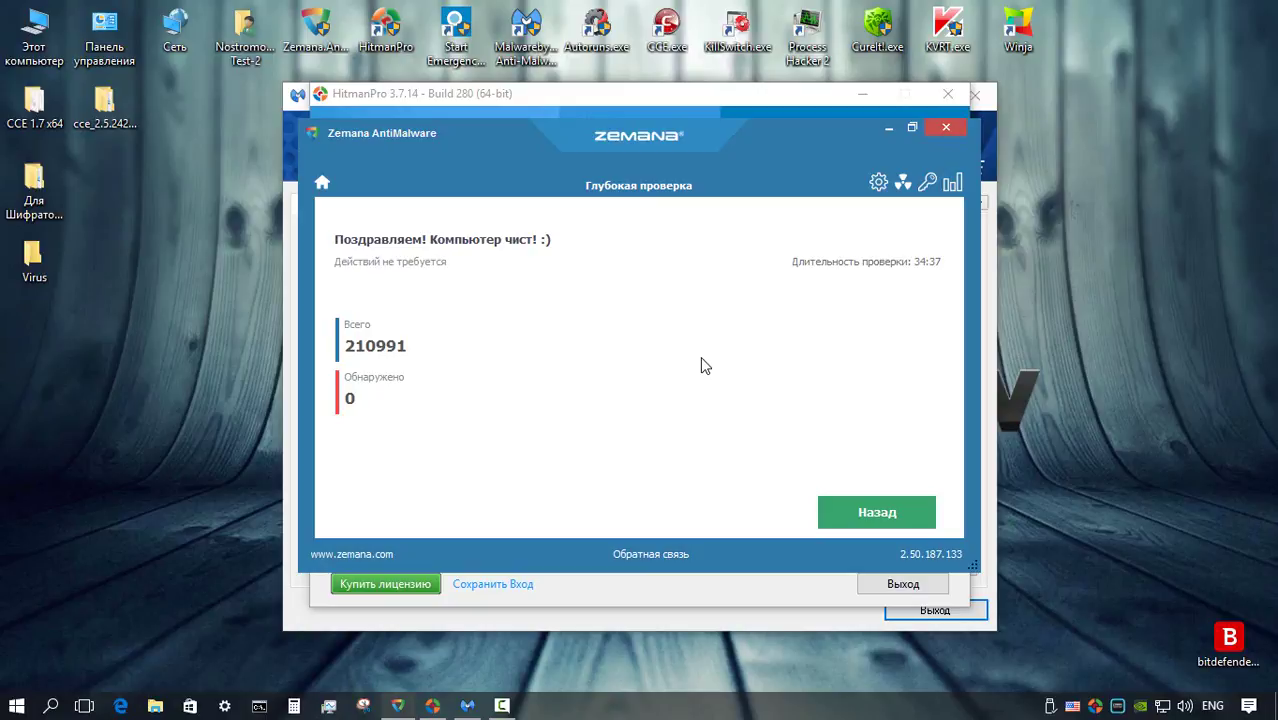
key(alt+F4)
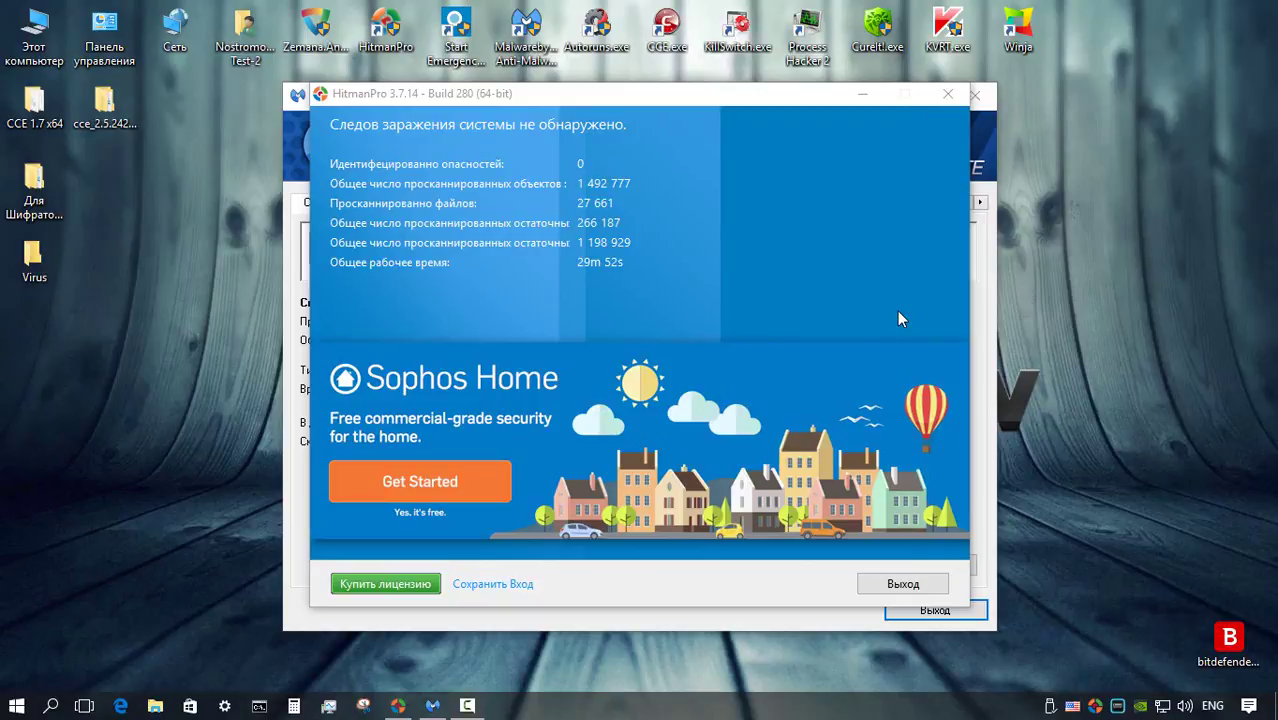
key(alt+F4)
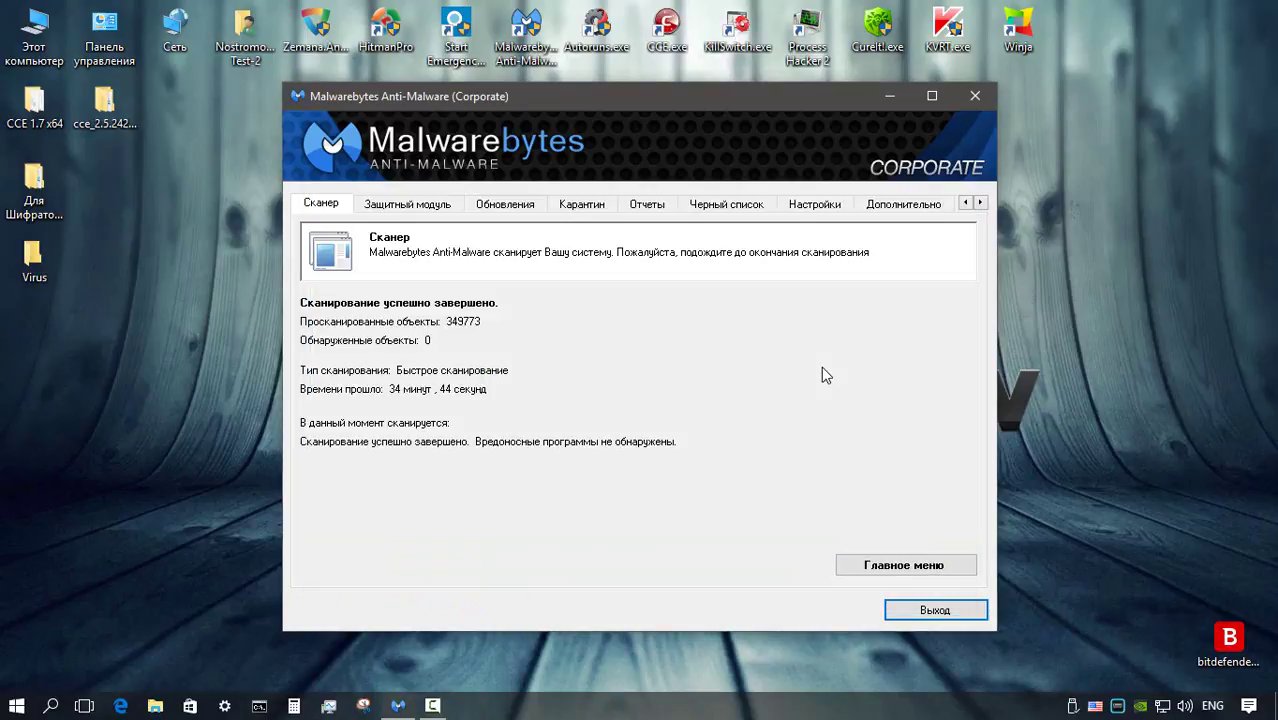
key(alt+F4)
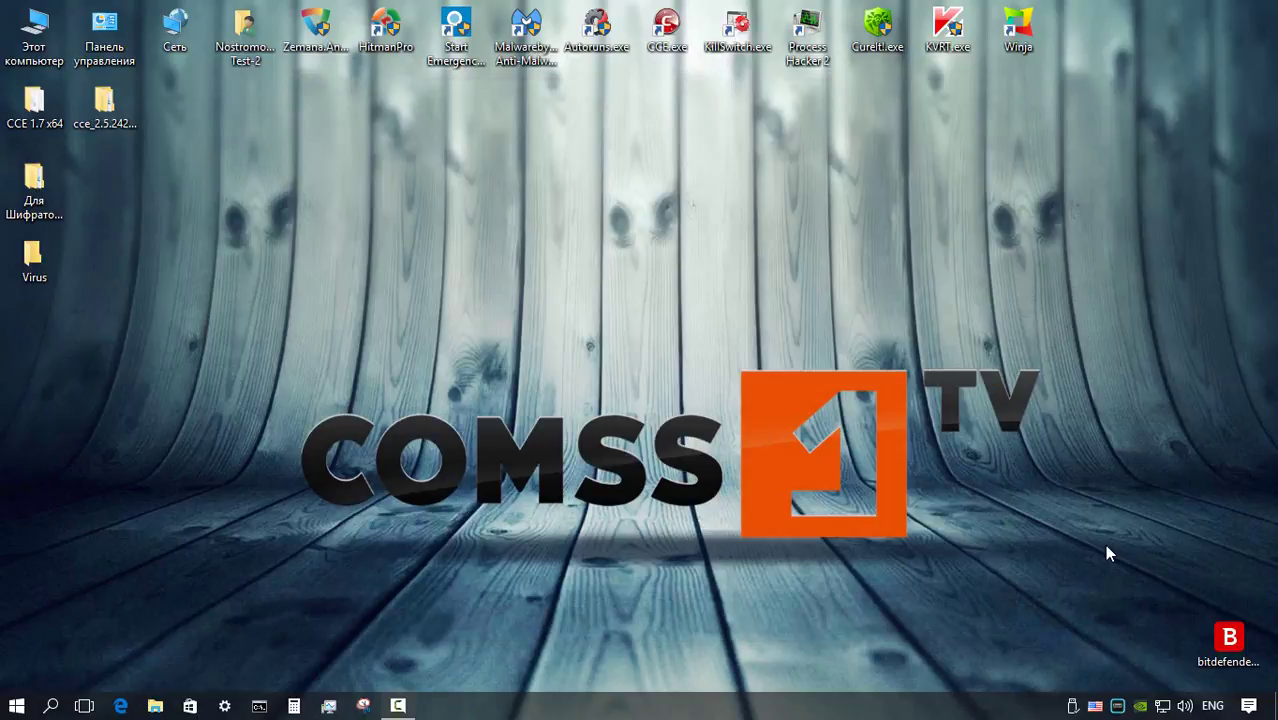
Run the Bitdefender installer from the desktop and start an update in Bitdefender Internet Security 2017
double_click(1229, 640)
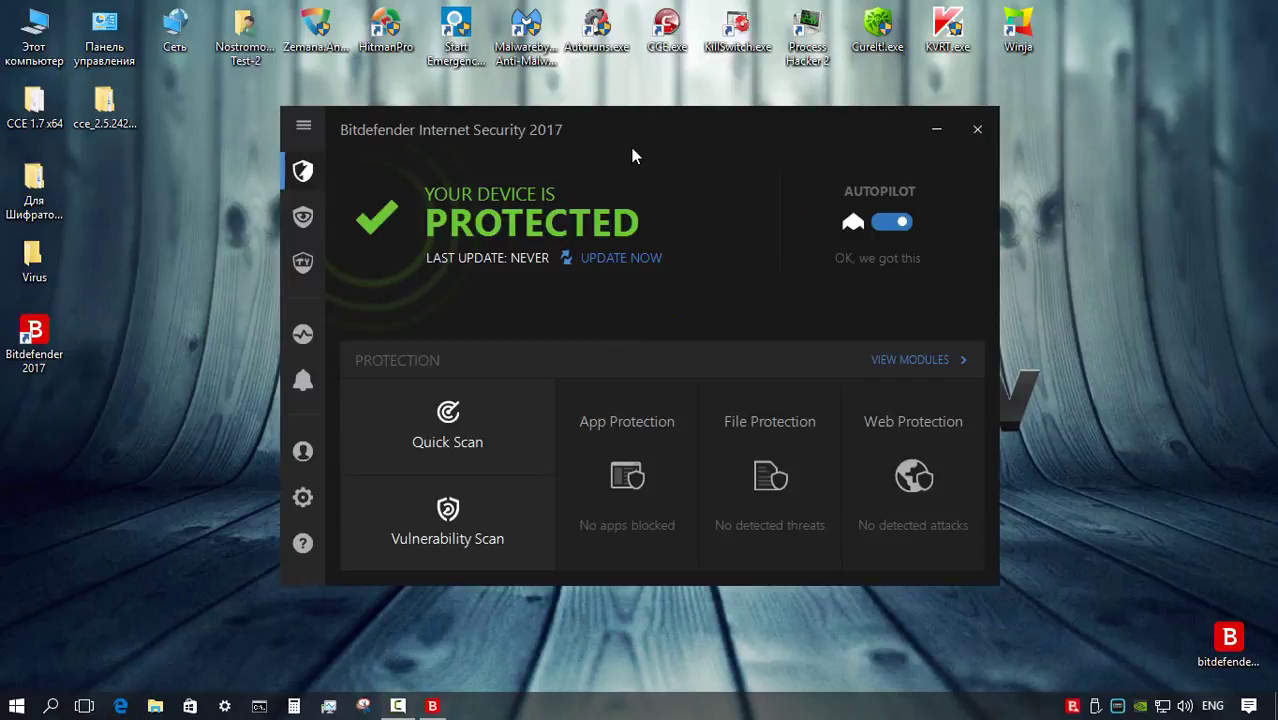
click(609, 260)
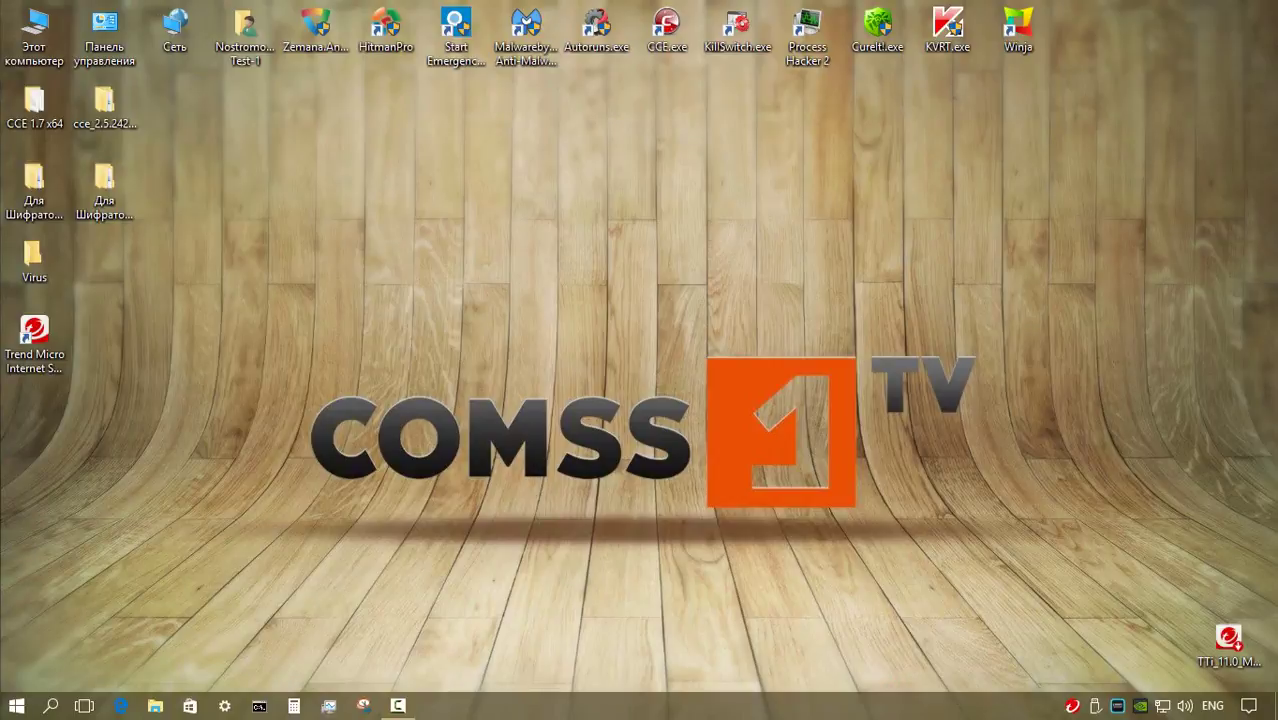
Open the desktop folder "Для Шифраторов 222" and look into its "Архивы" and "Видео" subfolders
click(104, 187)
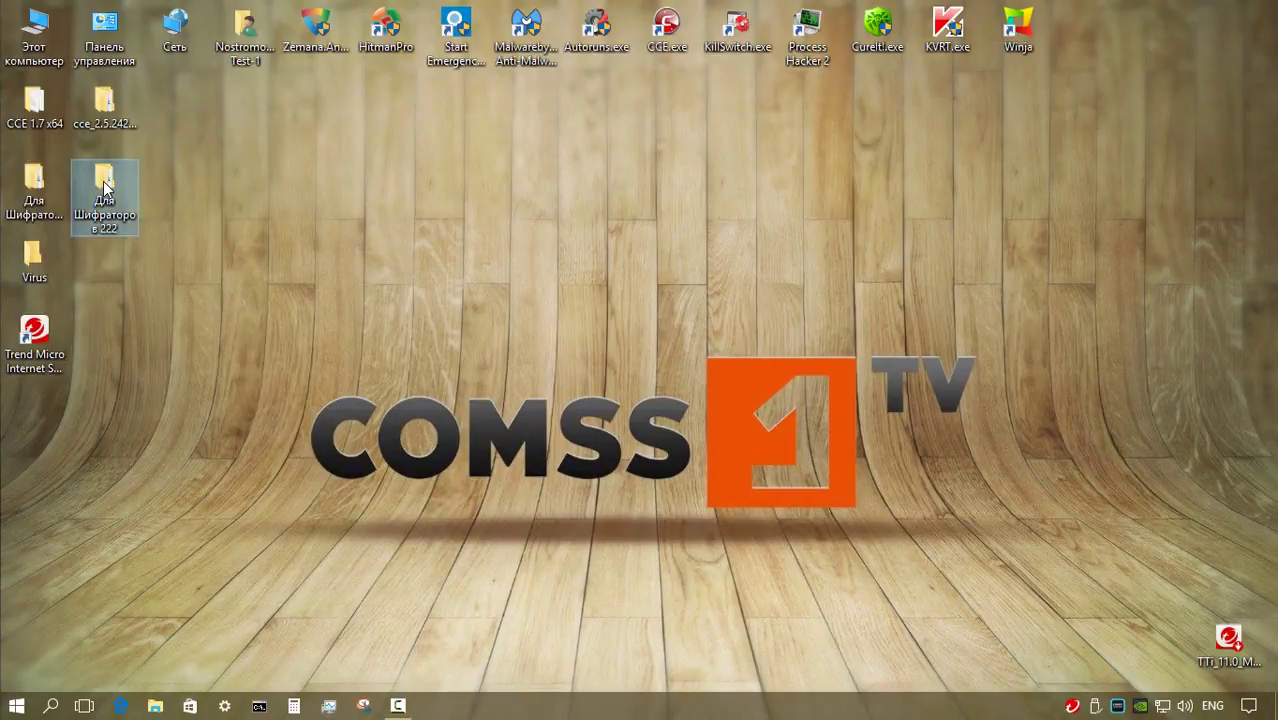
double_click(104, 187)
double_click(454, 180)
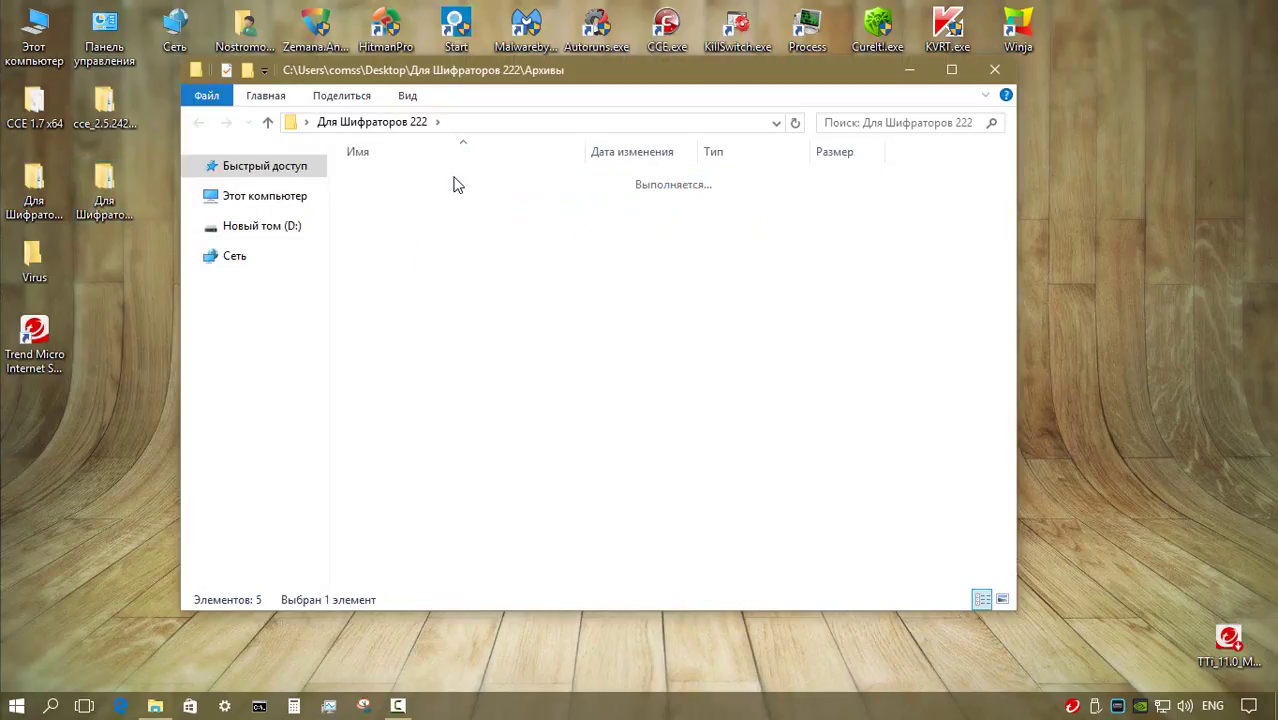
click(268, 122)
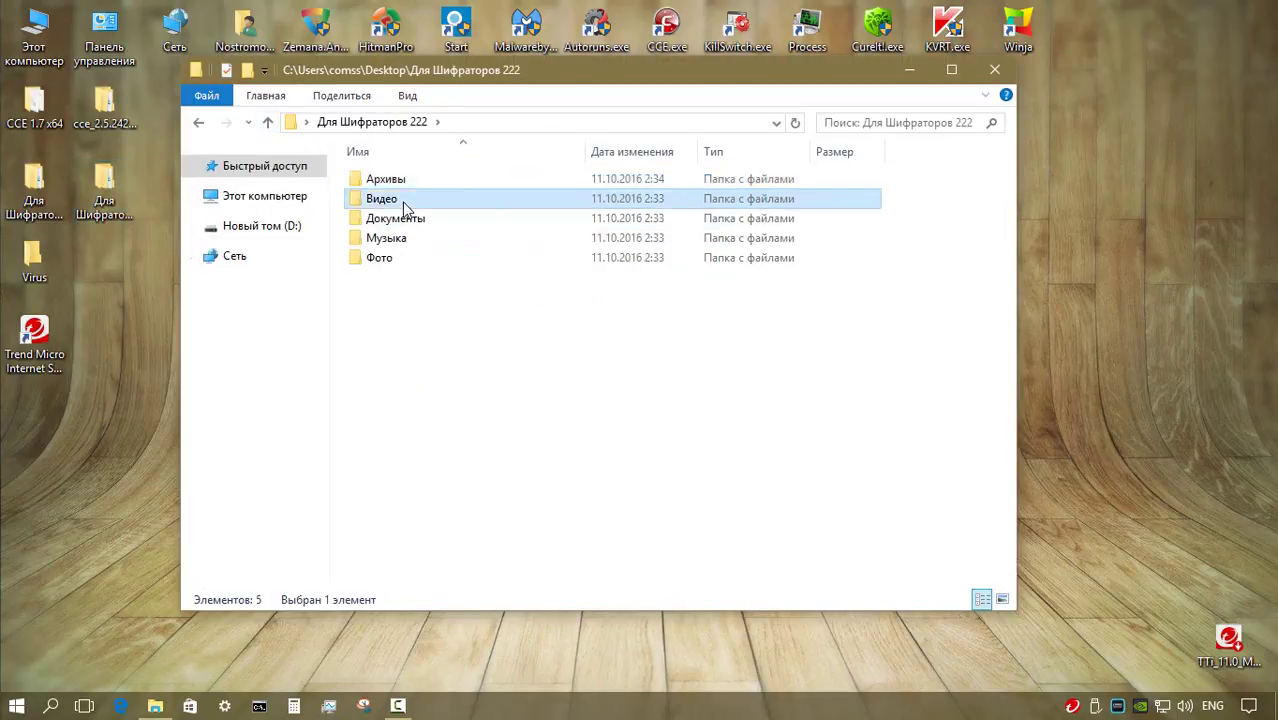
double_click(402, 200)
click(266, 122)
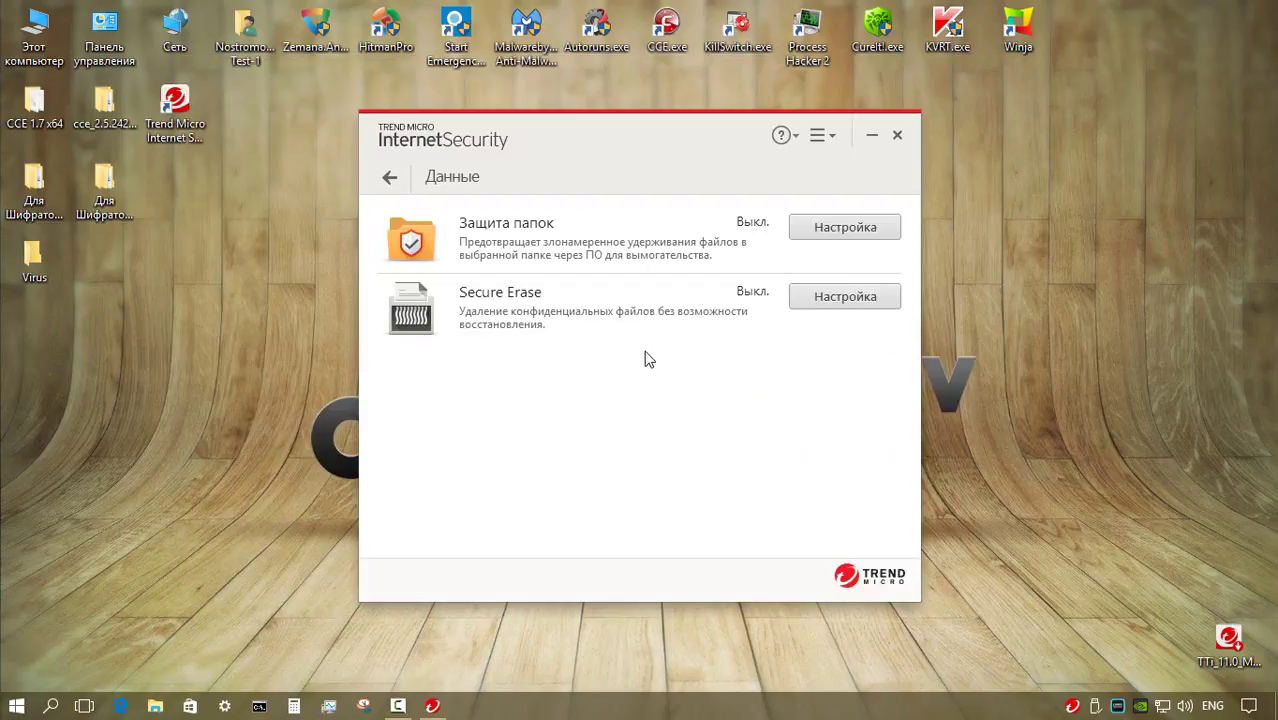
Set up Trend Micro's folder protection (Защита папок) for the desktop folder "Для Шифраторов 222"
click(850, 229)
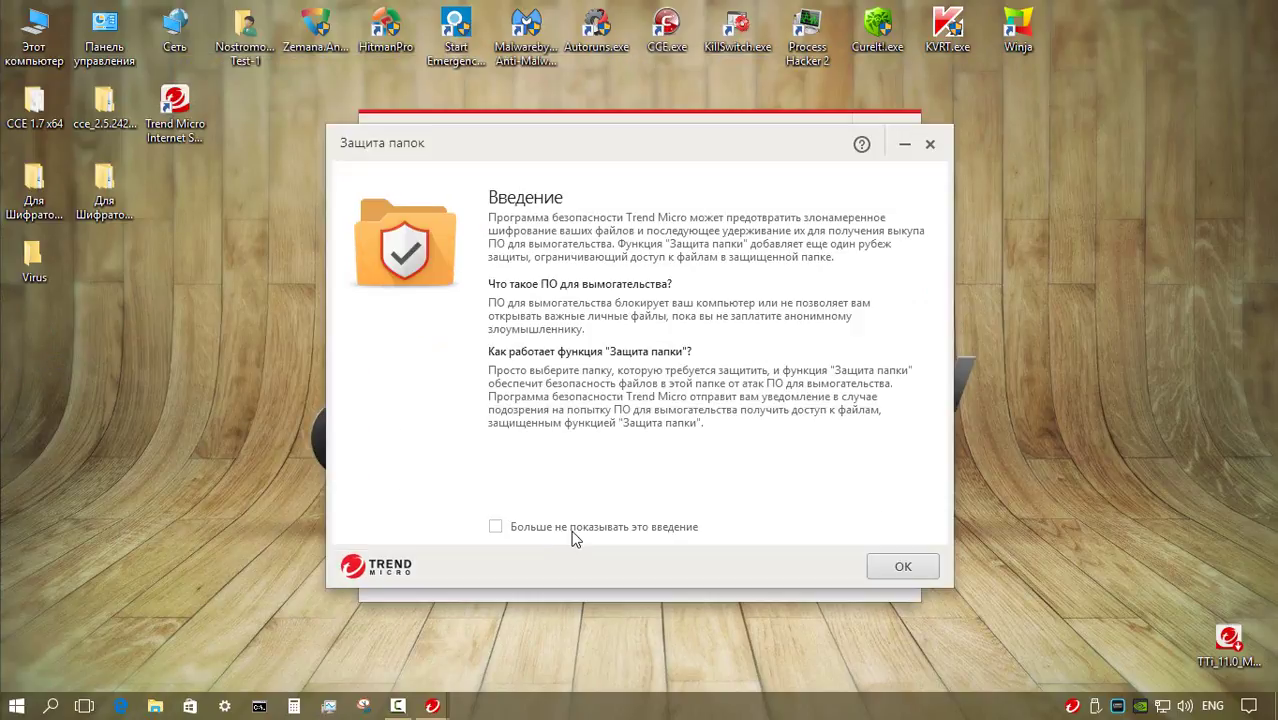
click(868, 567)
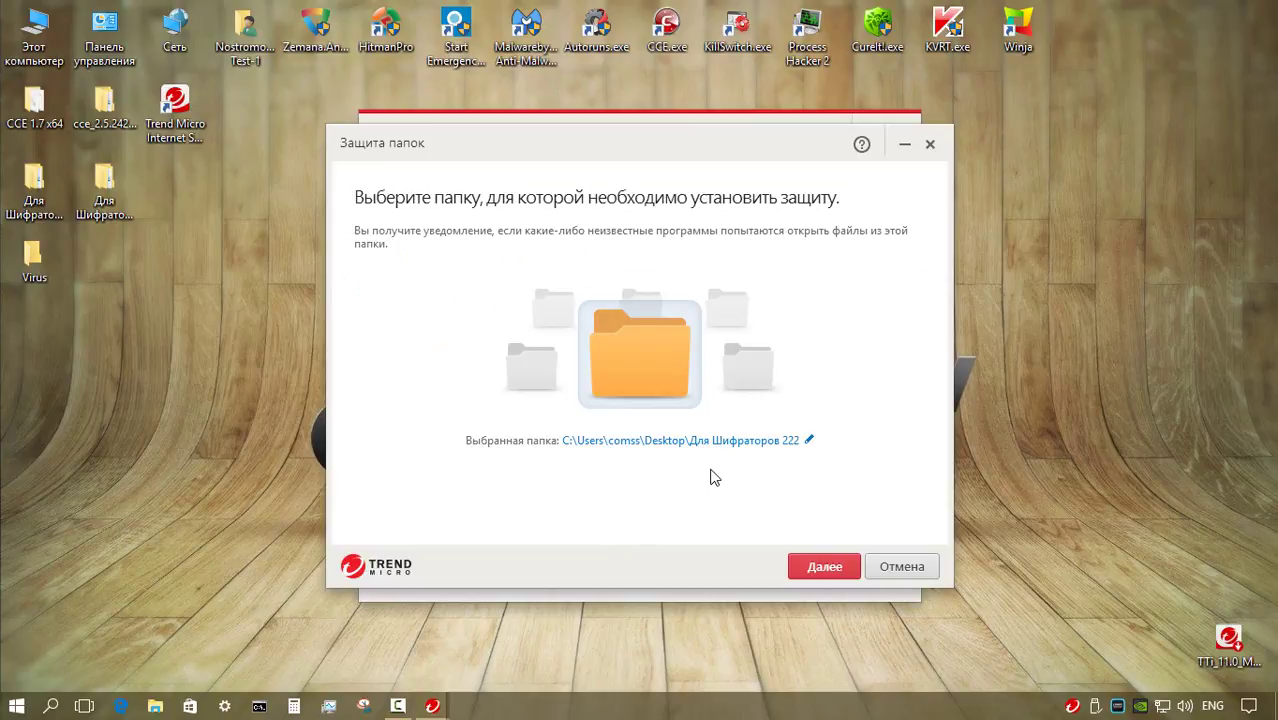
key(Return)
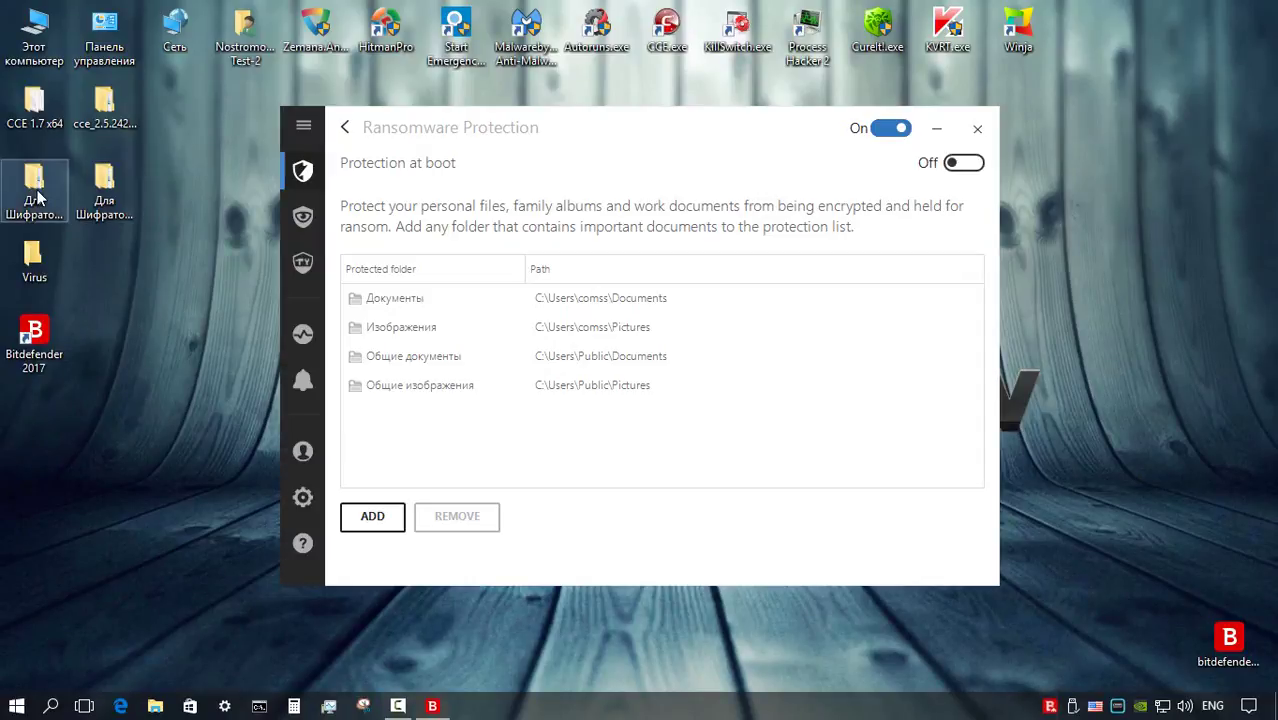
On the Bitdefender system, examine the "Архивы", "Видео" and "Документы" subfolders of "Для Шифраторов 222"
double_click(107, 185)
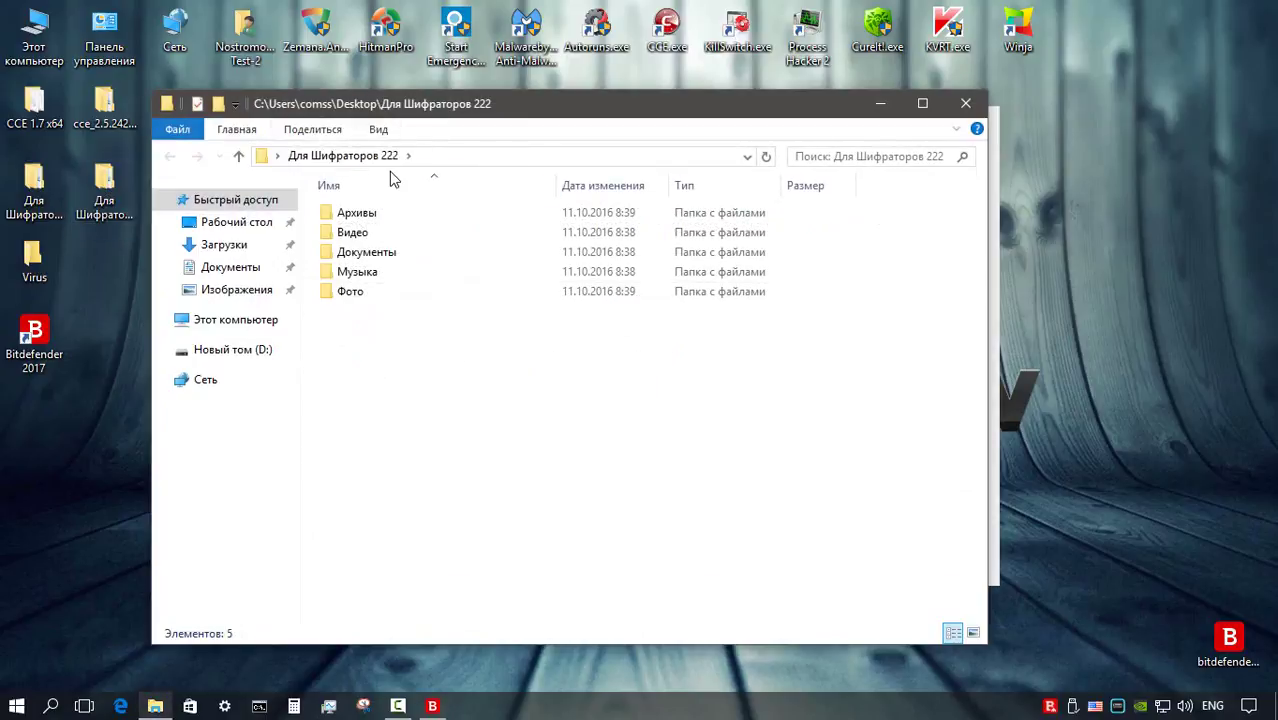
double_click(368, 212)
click(238, 155)
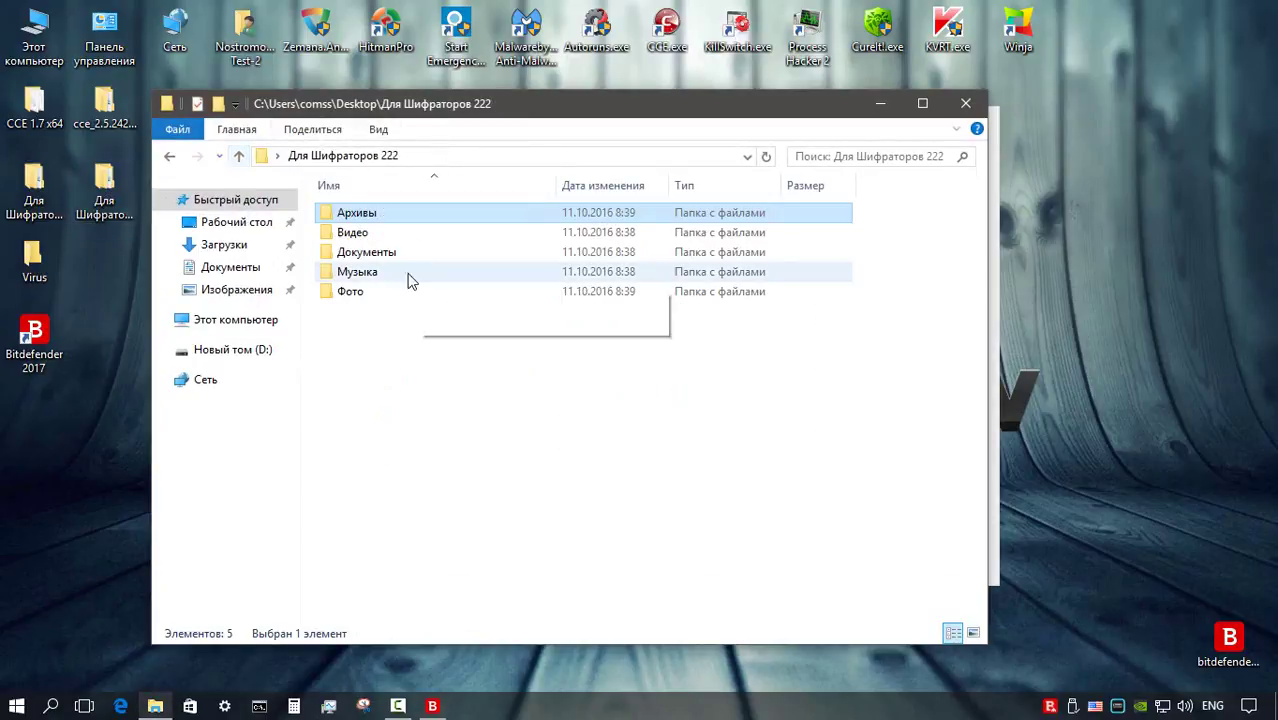
double_click(360, 233)
click(238, 155)
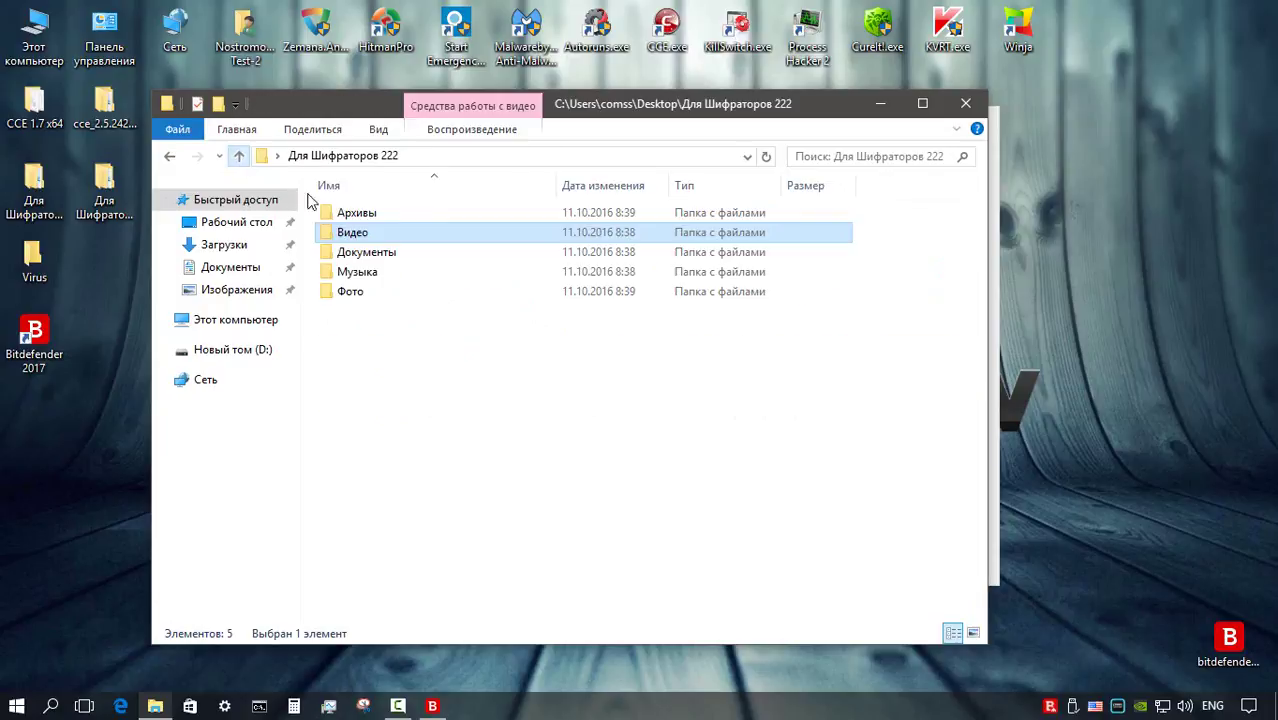
double_click(378, 256)
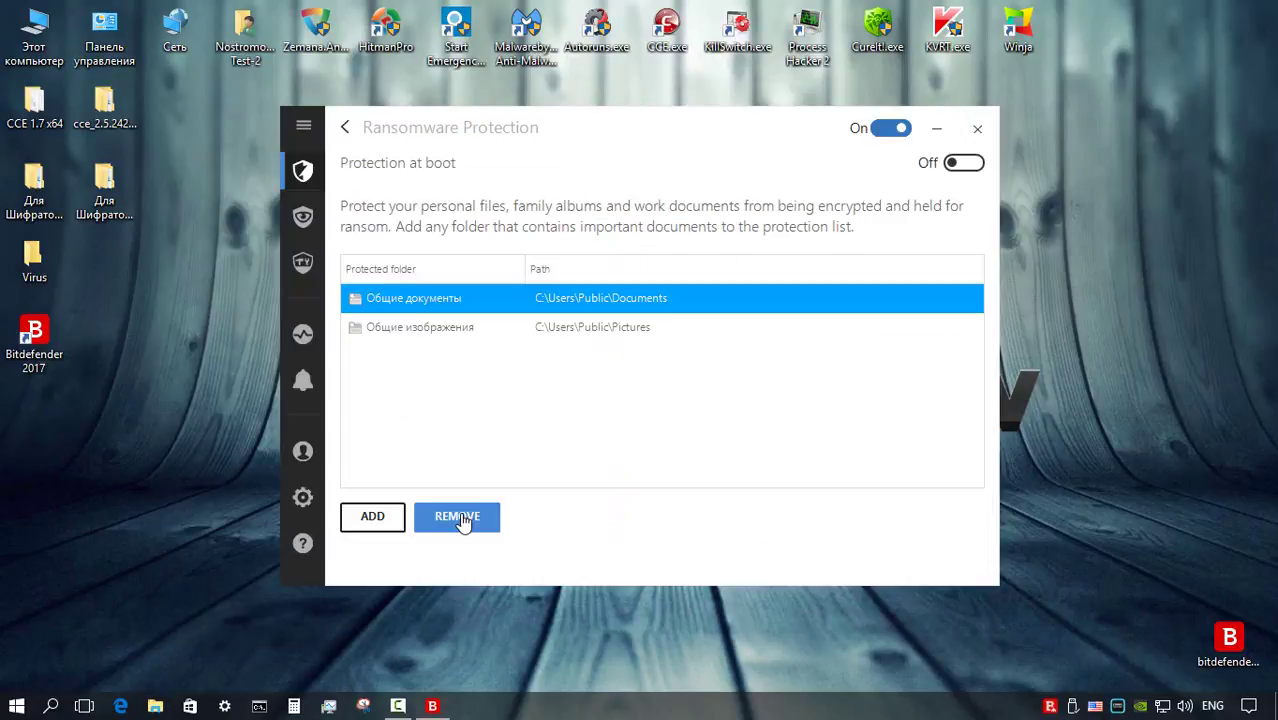
Remove "Общие документы" and "Общие изображения" from Bitdefender's ransomware-protected folders and add the desktop folder "Для Шифраторов 222"
click(460, 518)
click(460, 517)
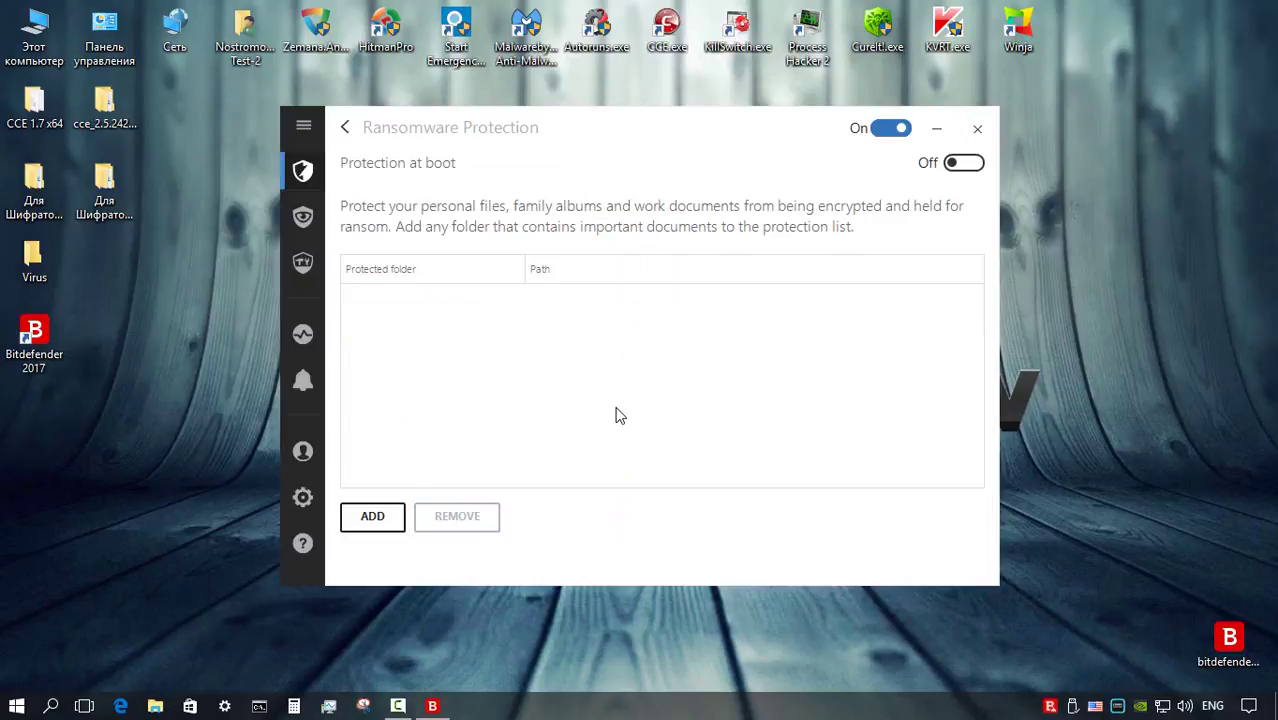
click(380, 518)
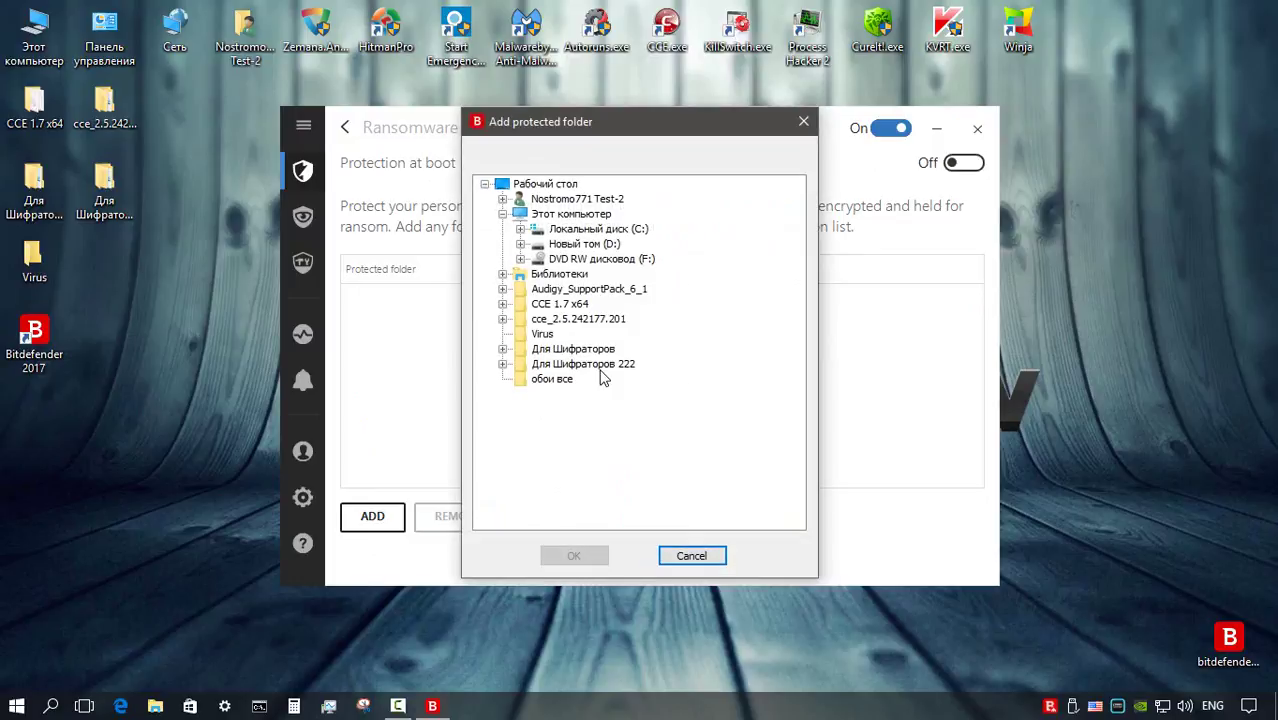
click(606, 366)
click(591, 558)
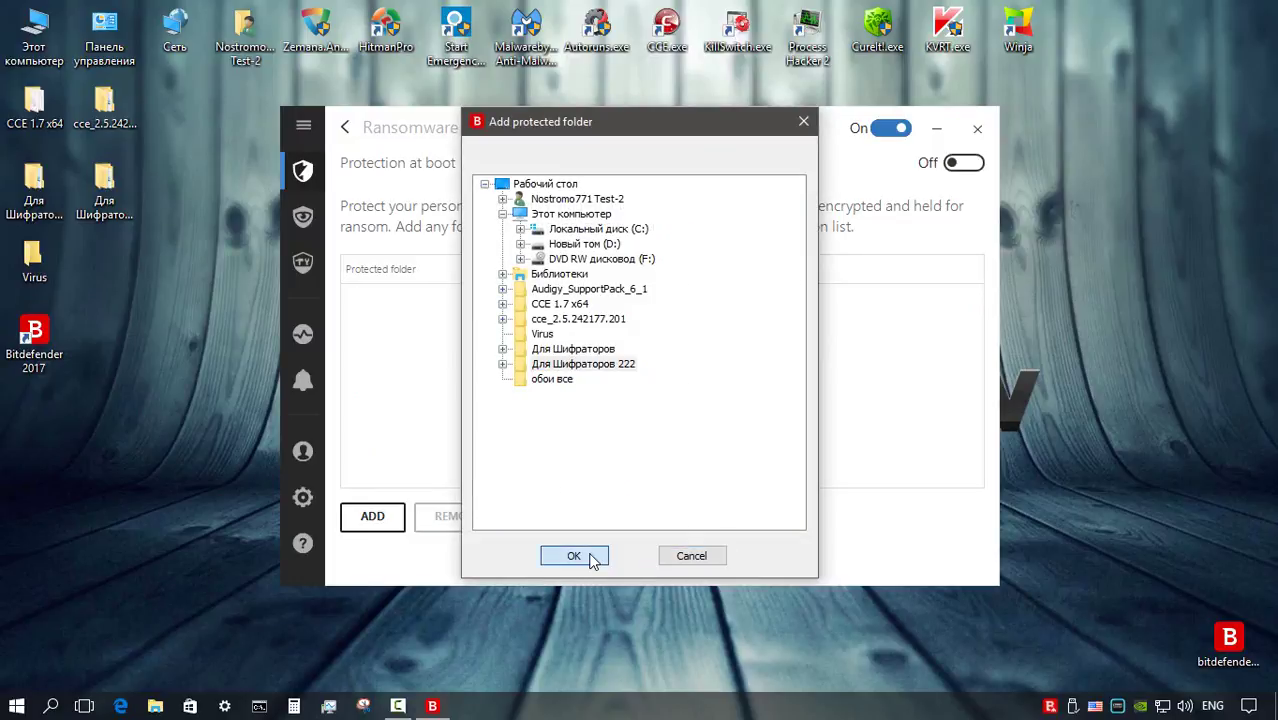
Turn on ransomware protection at boot and move the Bitdefender 2017 shortcut to the second row of desktop icons
click(963, 162)
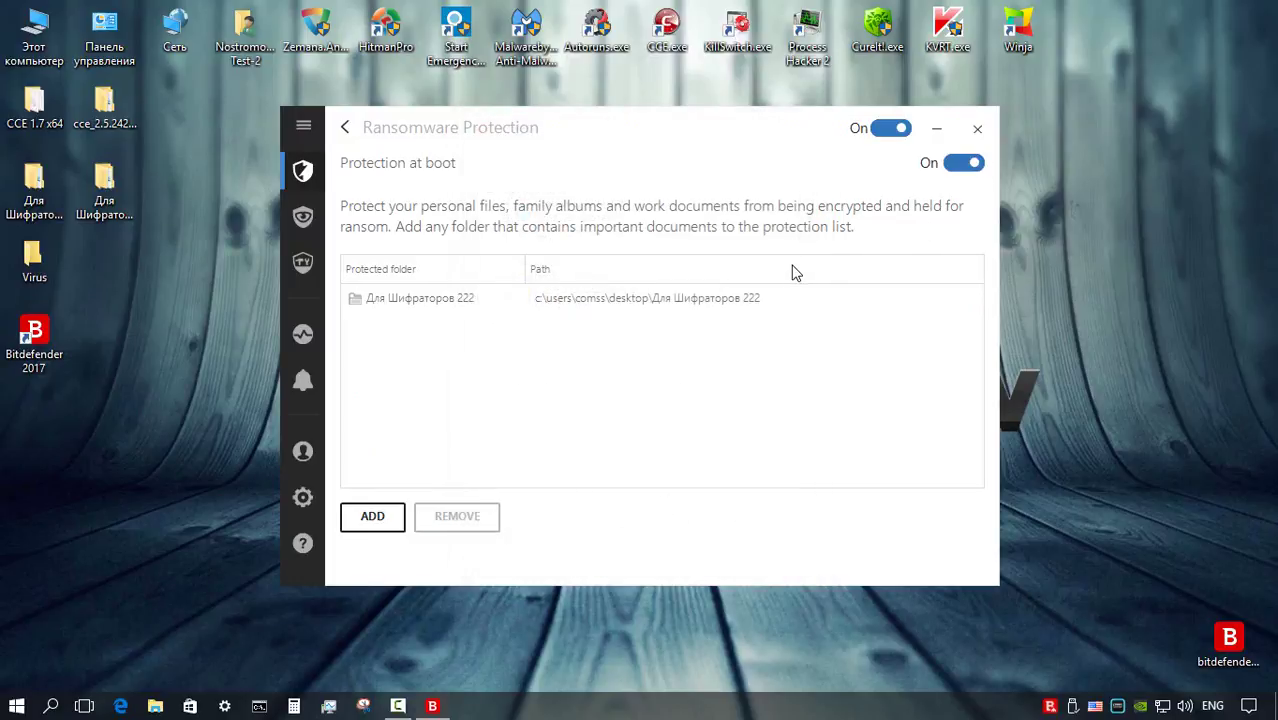
double_click(34, 340)
drag(34, 340, 175, 115)
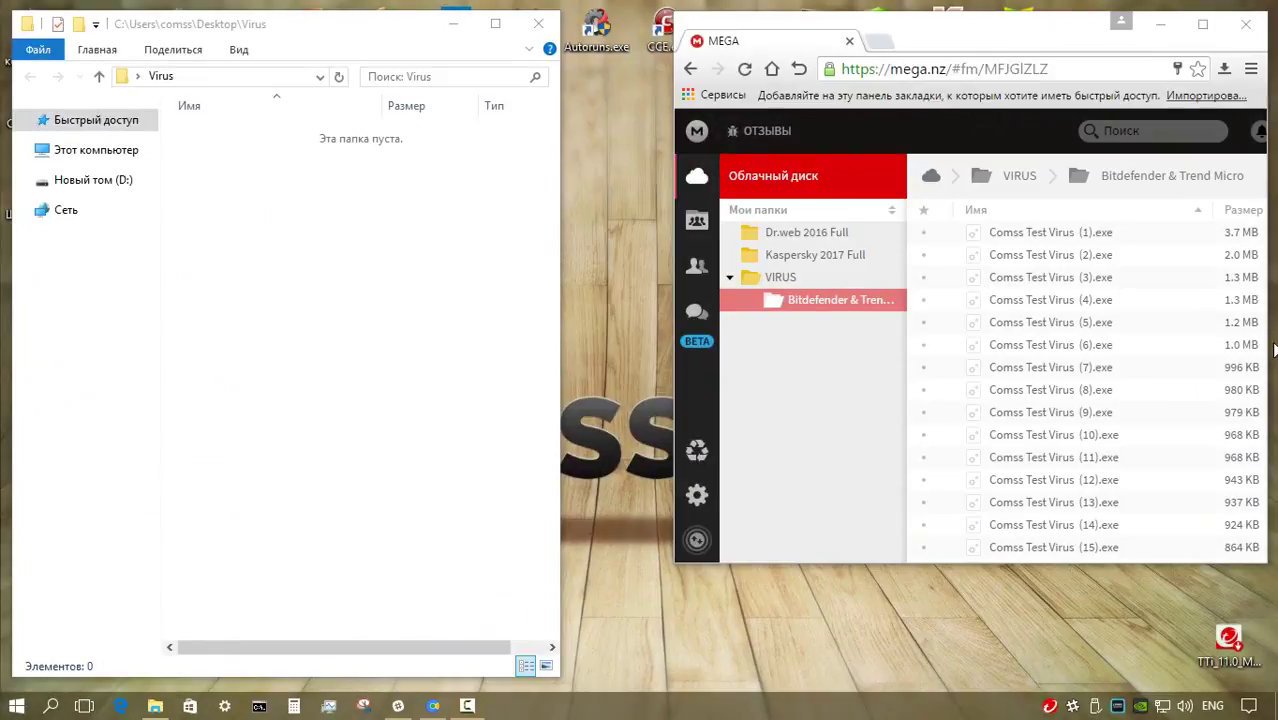
On the Trend Micro system, download "Comss Test Virus (1).exe" from MEGA into the desktop's Virus folder
right_click(1041, 233)
mouse_move(1100, 322)
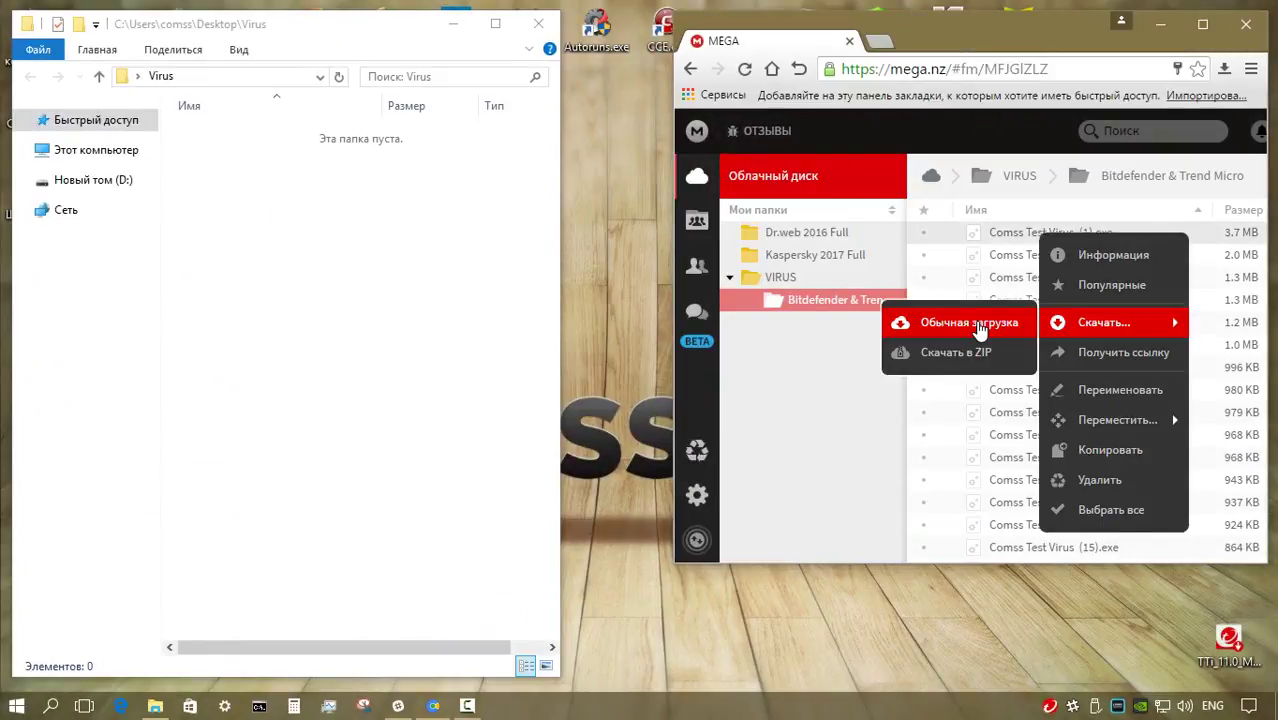
click(977, 326)
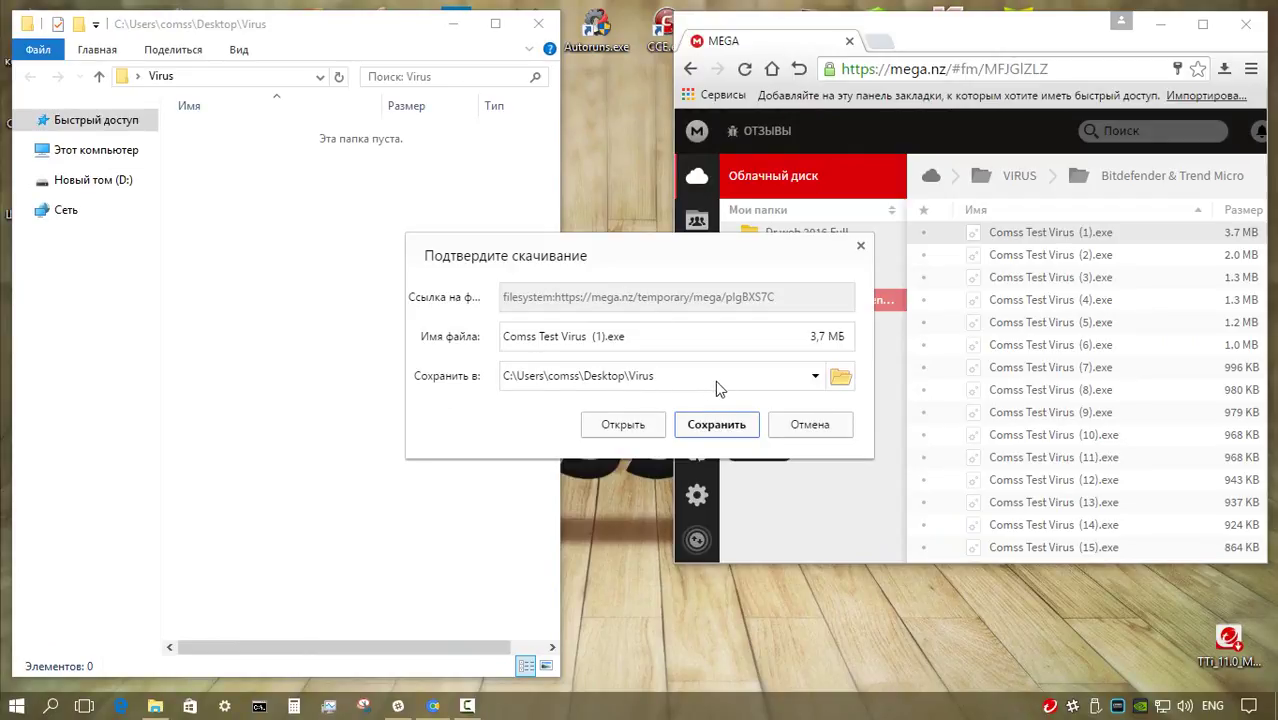
click(722, 426)
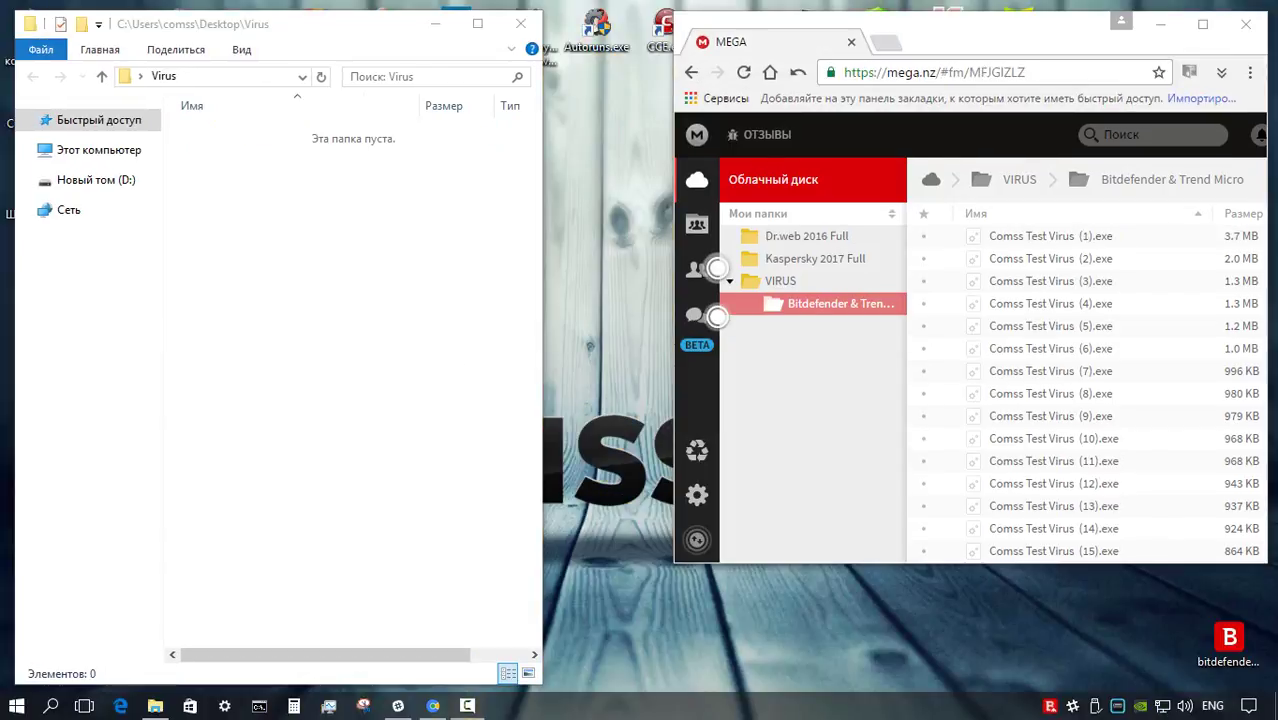
On the Bitdefender system, download "Comss Test Virus (1).exe" from MEGA into the desktop's Virus folder
right_click(1035, 245)
mouse_move(1075, 326)
click(925, 328)
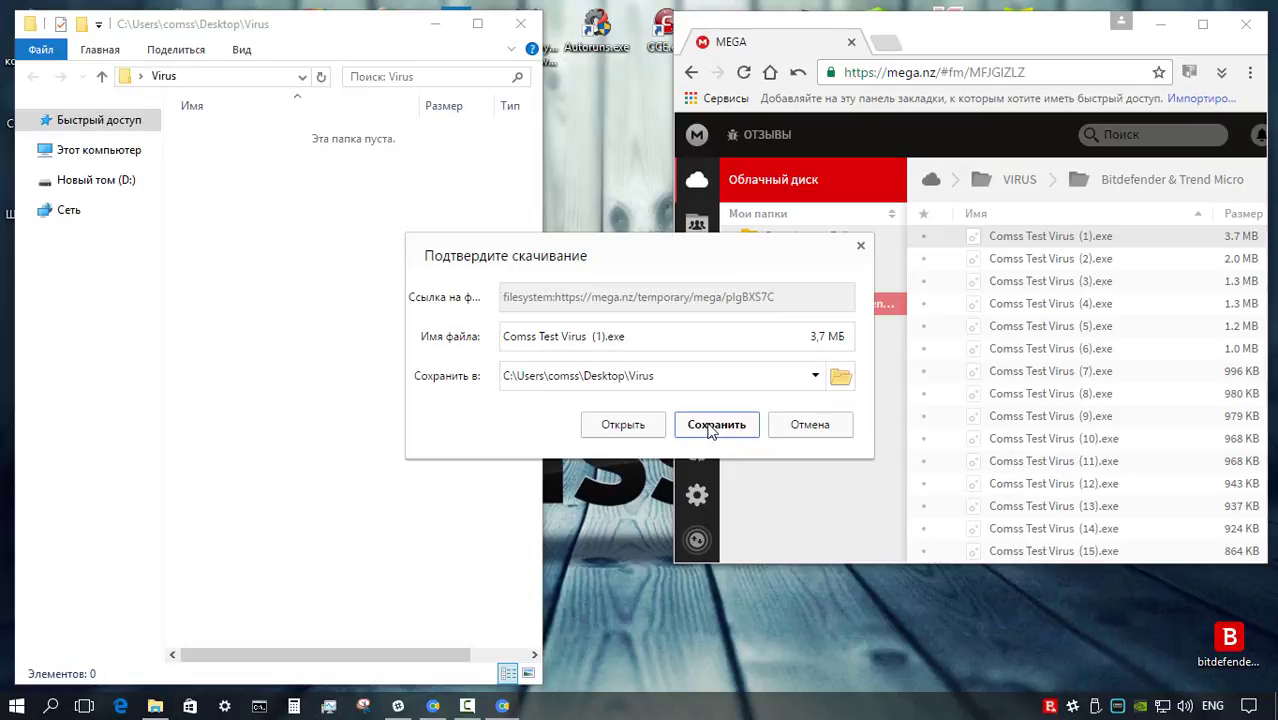
click(714, 425)
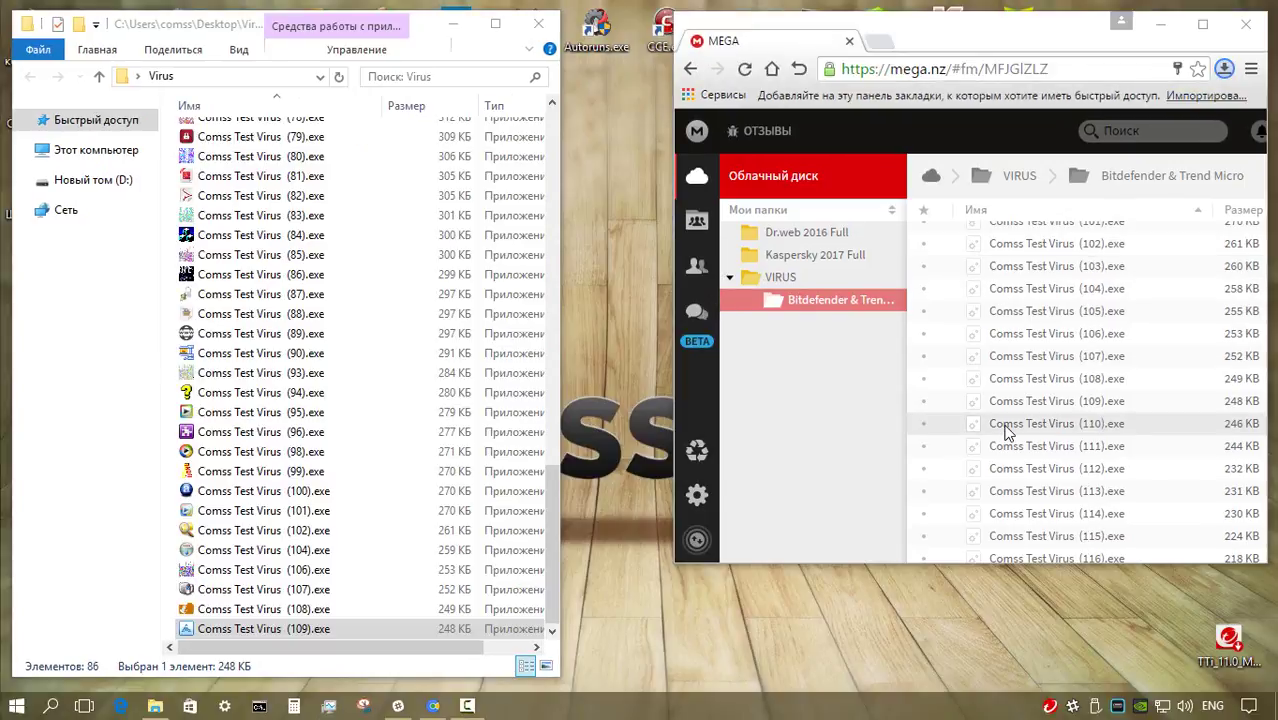
On the Trend Micro system, try to download "Comss Test Virus (110).exe" from MEGA and dismiss the security alert
right_click(1005, 435)
mouse_move(1041, 337)
click(905, 423)
click(714, 426)
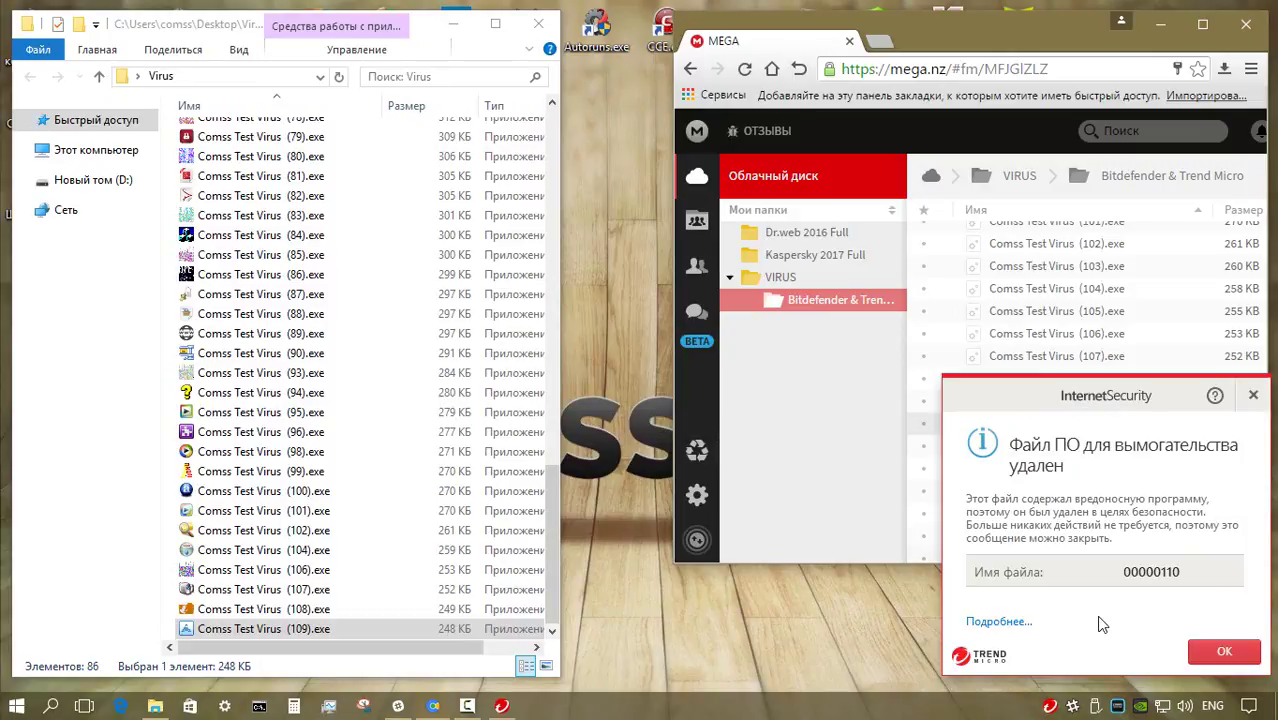
click(1224, 651)
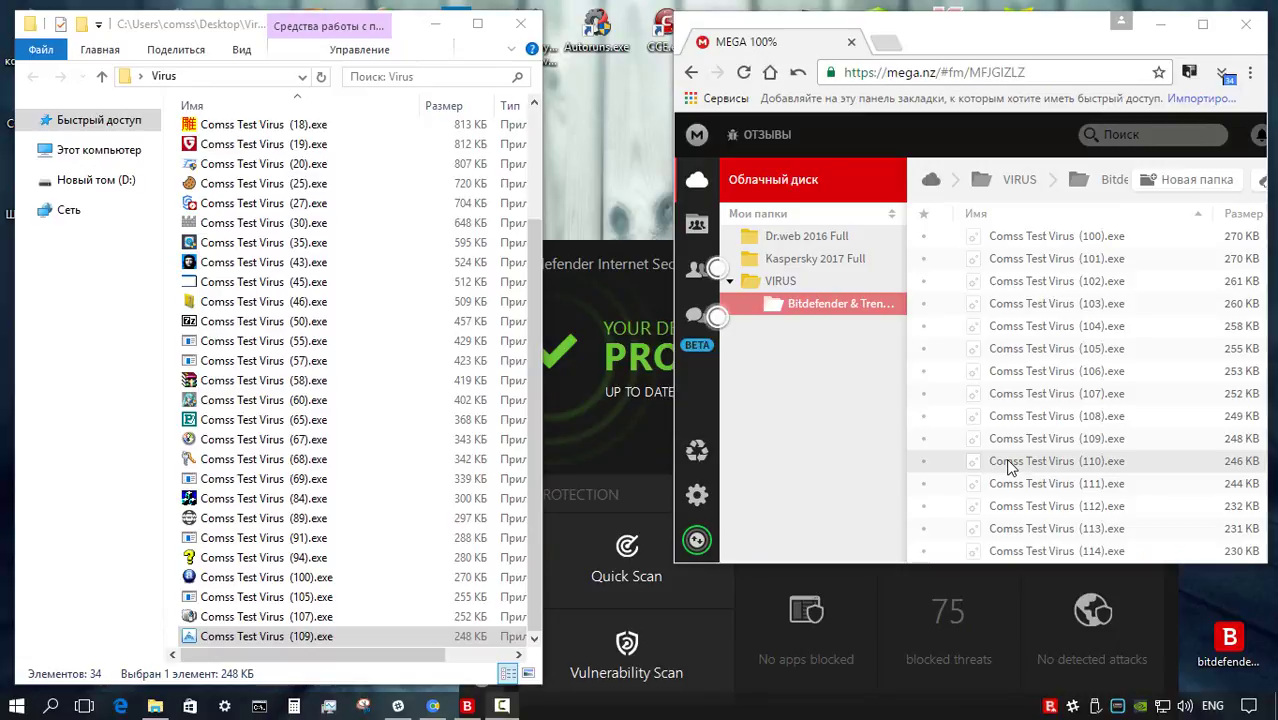
On the Bitdefender system, start a standard download of "Comss Test Virus (110).exe" from MEGA
right_click(1010, 466)
mouse_move(1050, 337)
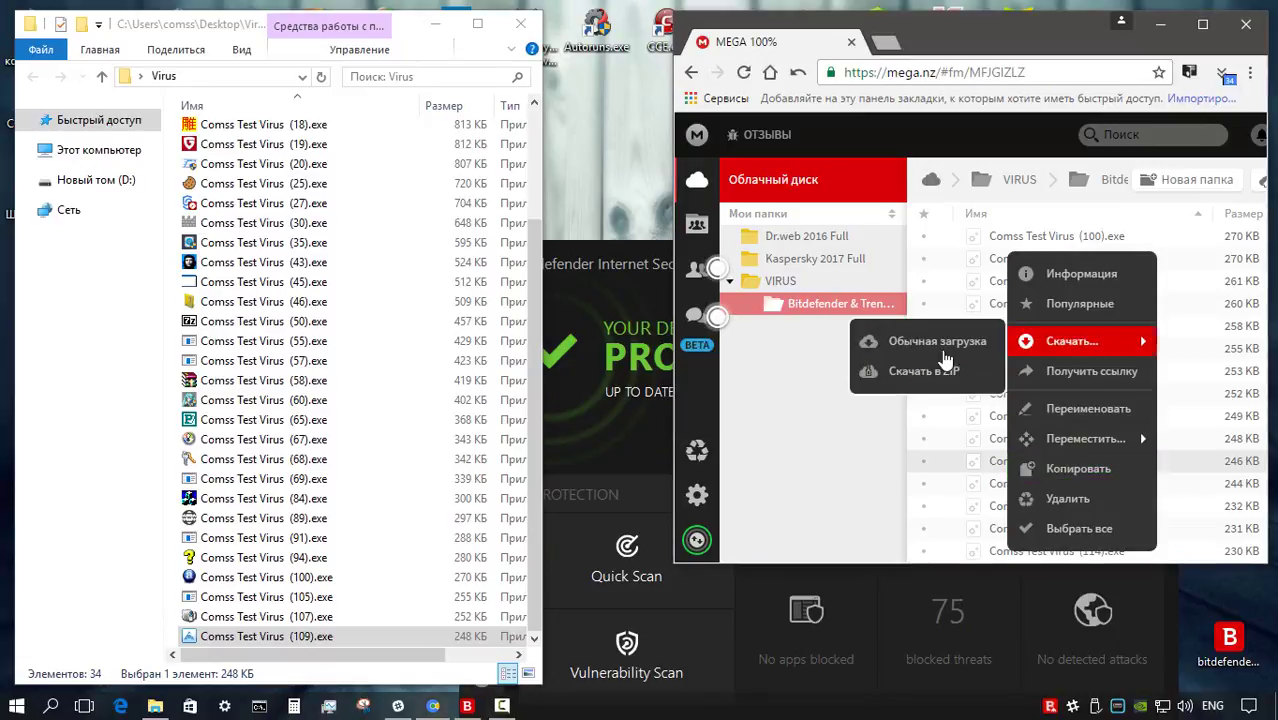
click(895, 340)
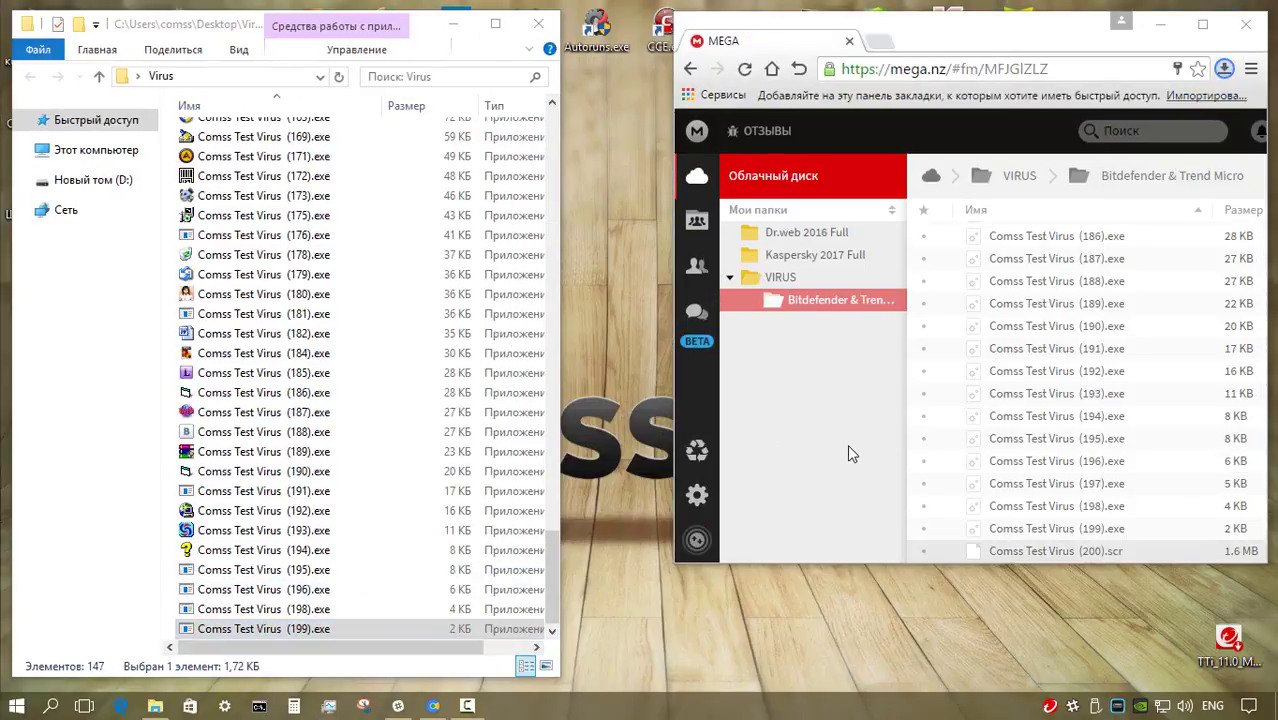
On the Trend Micro system, download "Comss Test Virus (200).scr" from MEGA into the desktop's Virus folder
right_click(1058, 552)
mouse_move(1110, 338)
click(975, 342)
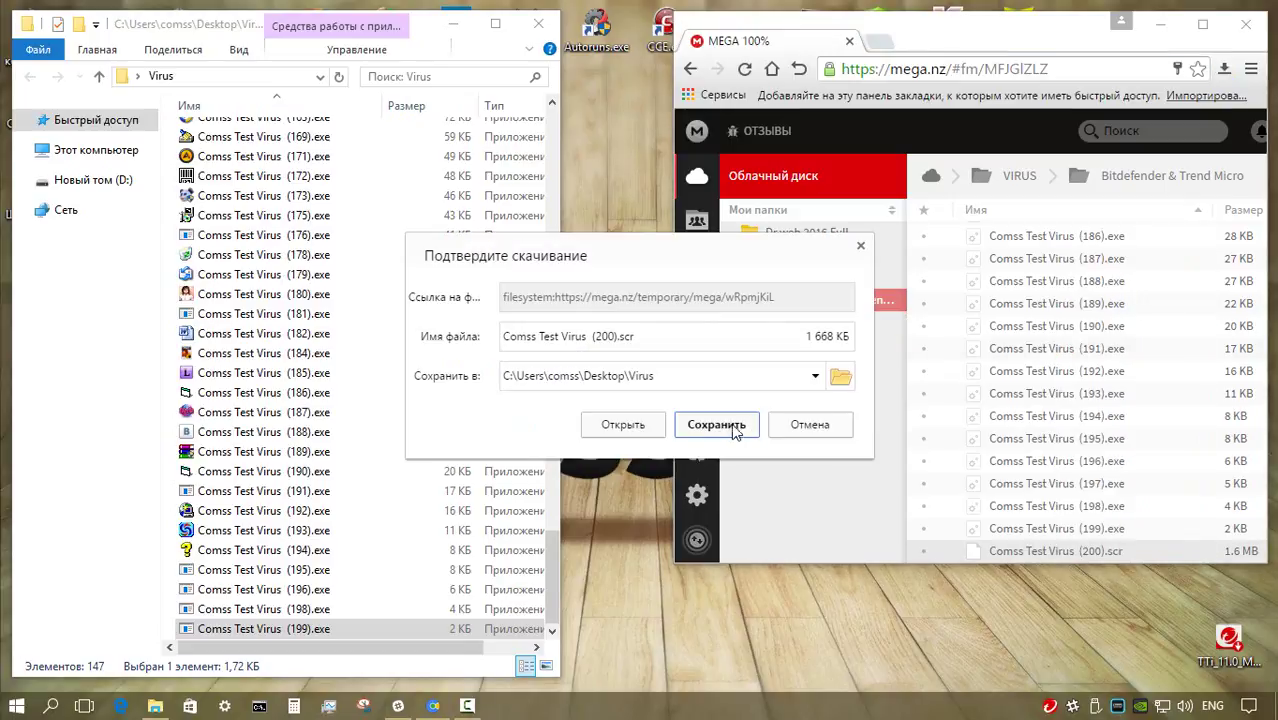
click(716, 424)
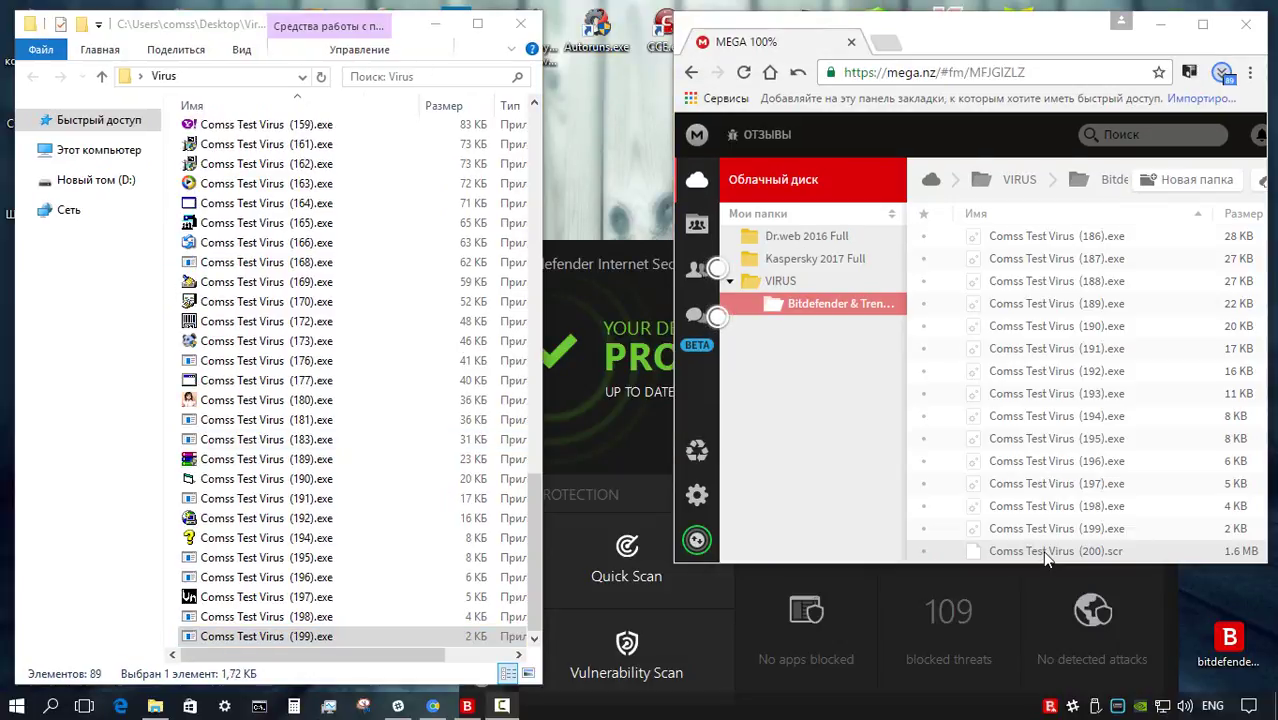
On the Bitdefender system, download "Comss Test Virus (200).scr" from MEGA and save it
right_click(1045, 553)
mouse_move(1110, 341)
click(992, 345)
click(716, 424)
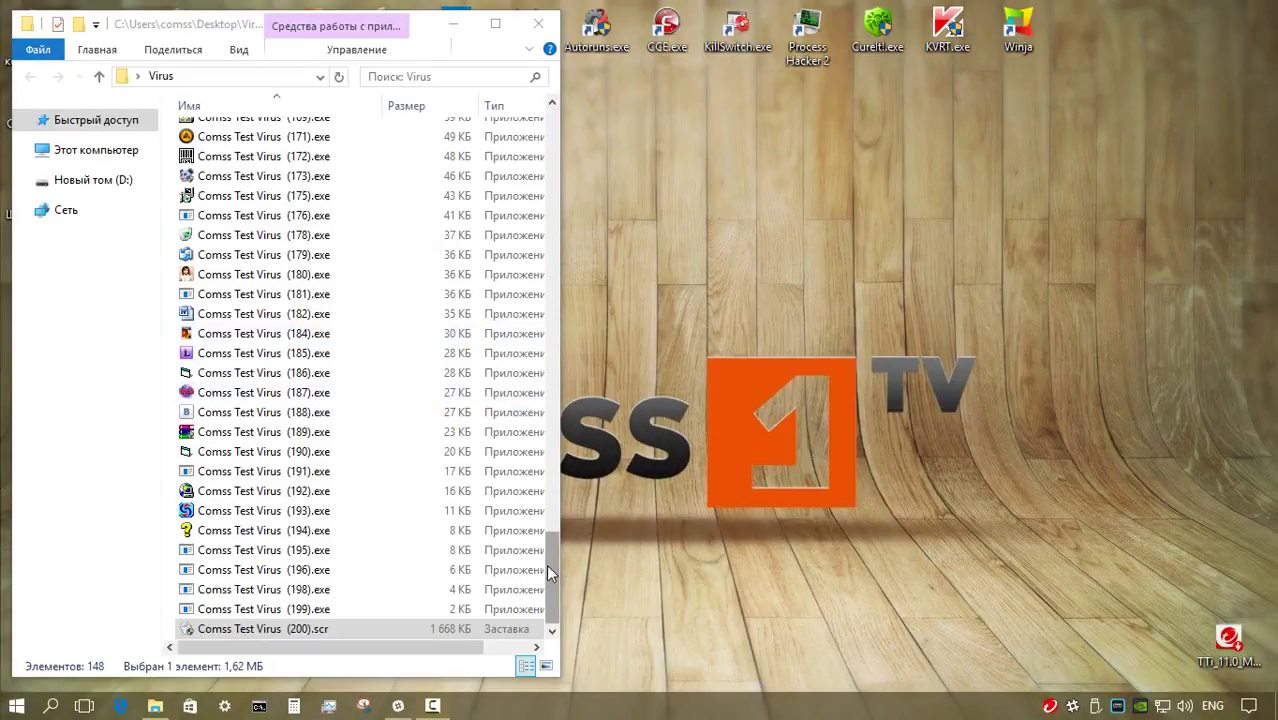
On the Trend Micro system, look through the files in the Virus folder and close its window
drag(550, 571, 586, 254)
key(alt+F4)
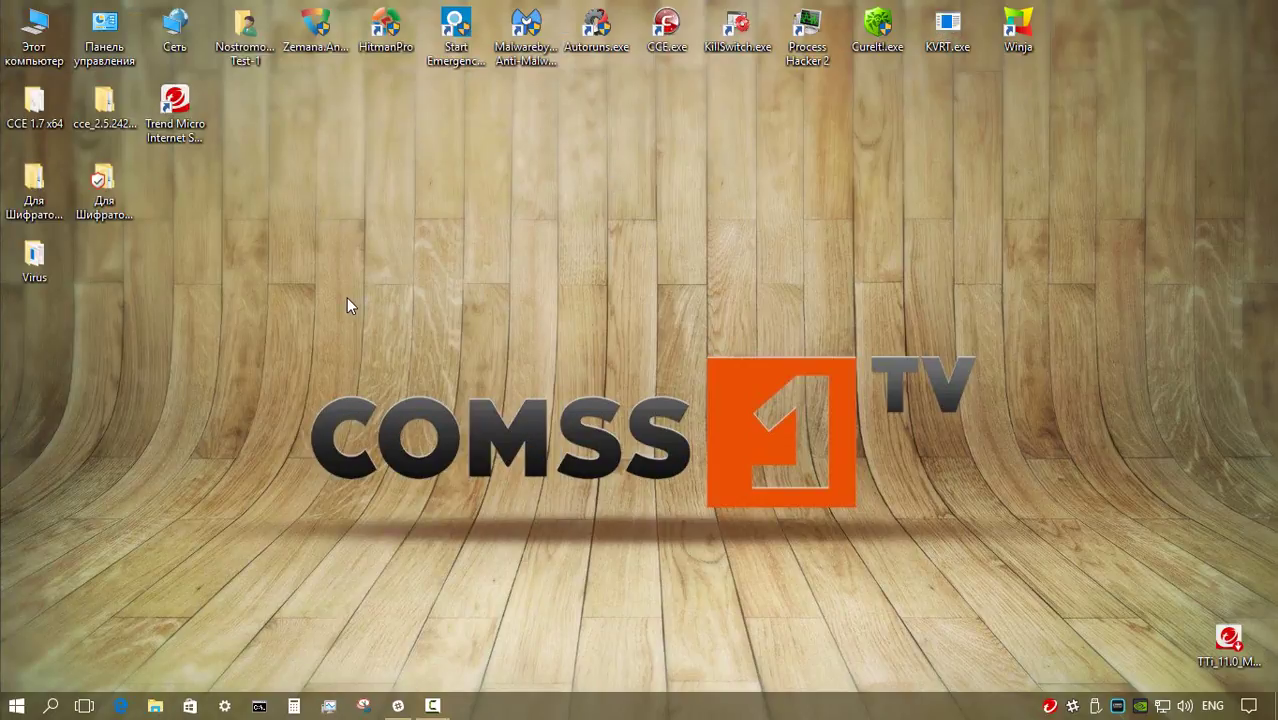
On the Trend Micro system, scan the desktop's Virus folder for security threats
right_click(35, 262)
click(152, 504)
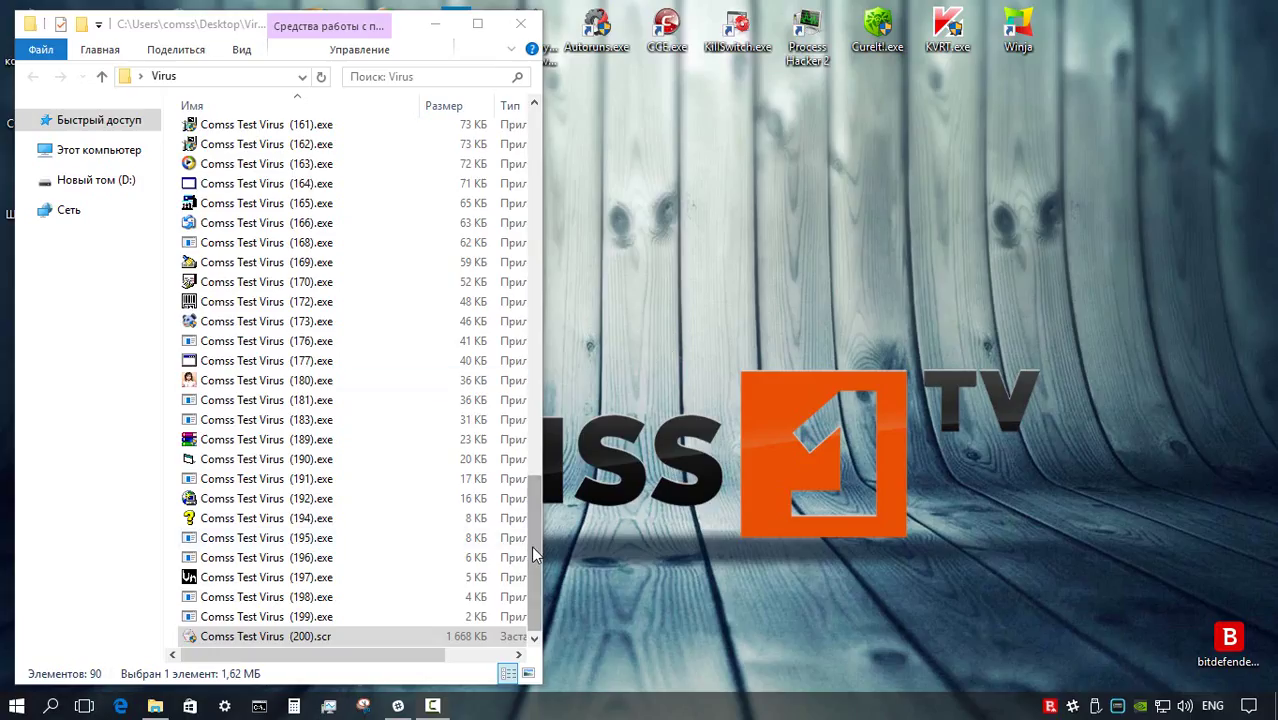
On the Bitdefender system, look through the Virus folder, close its window and scan the folder with Bitdefender
drag(531, 545, 580, 215)
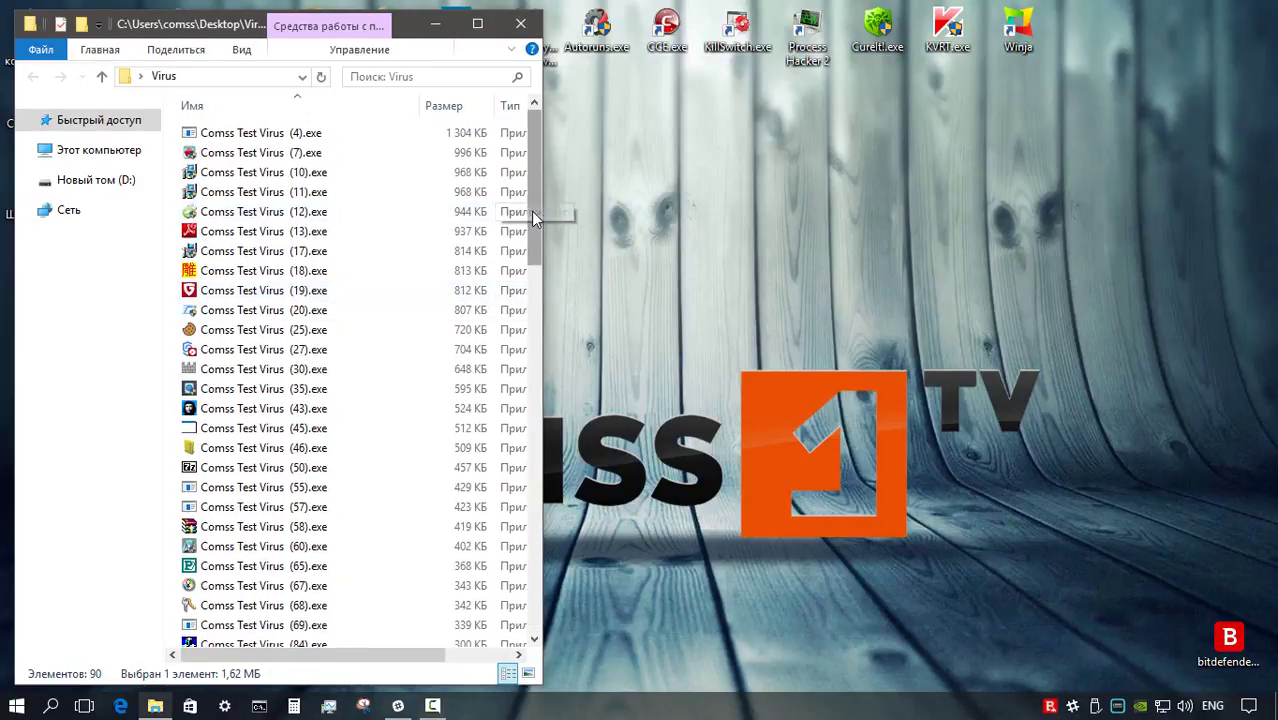
key(alt+F4)
right_click(45, 254)
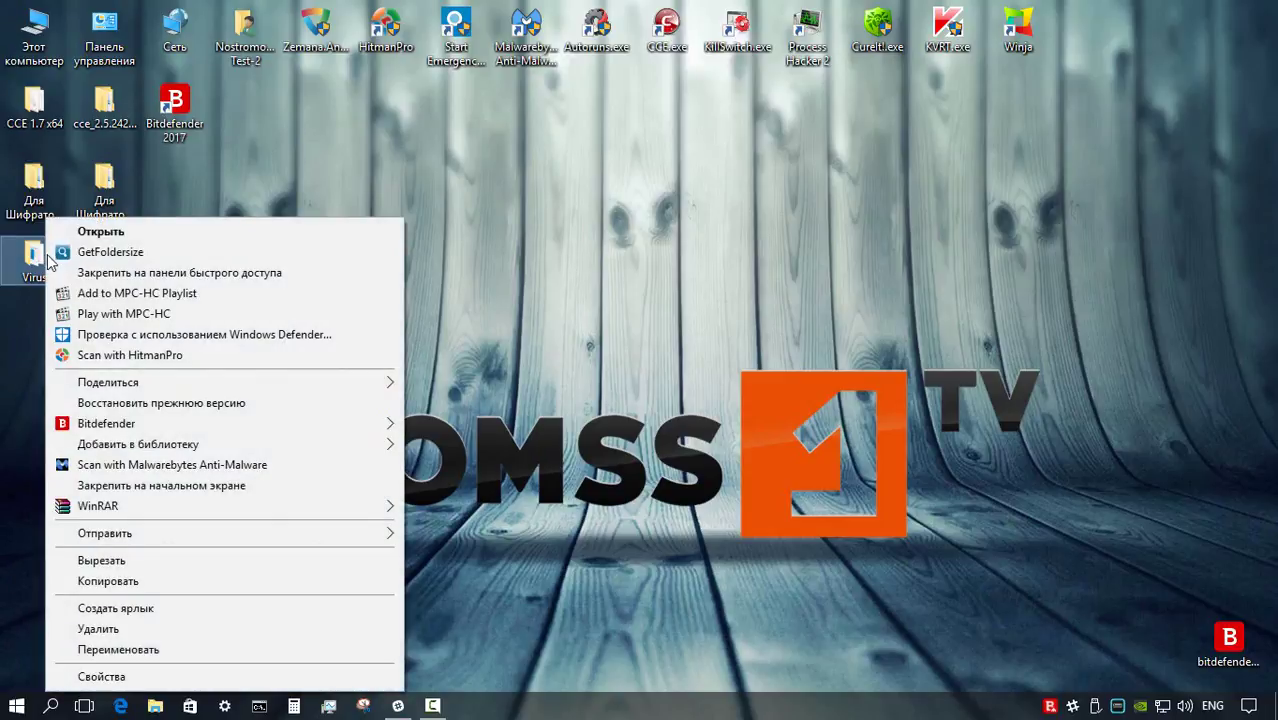
click(471, 445)
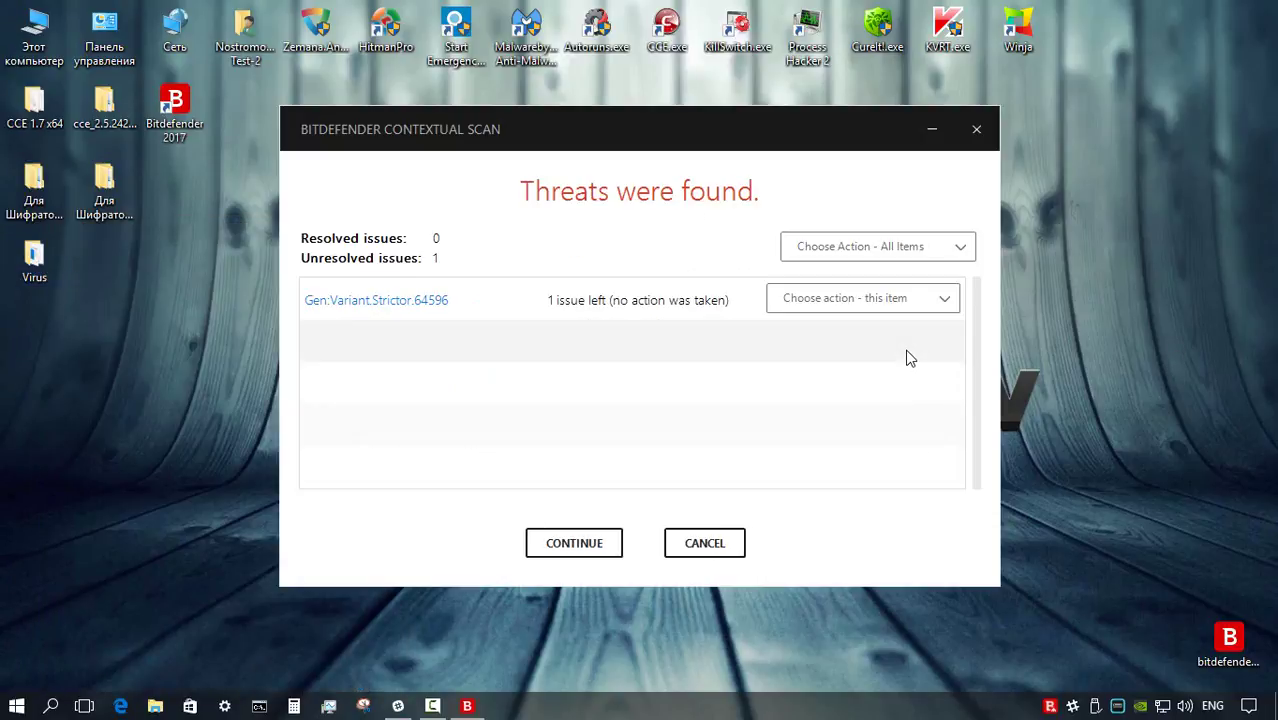
Set the action for the detected Gen:Variant.Strictor.64596 threat to Delete and continue with the cleanup
click(945, 303)
click(908, 380)
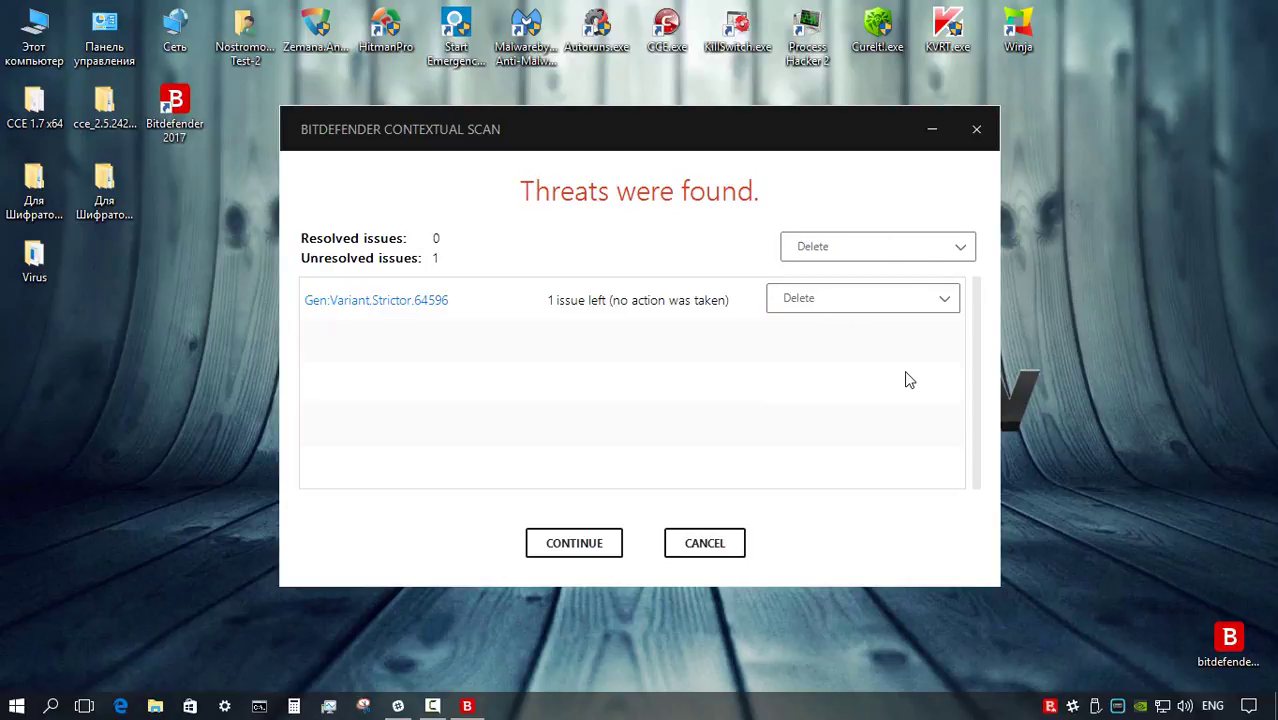
click(584, 548)
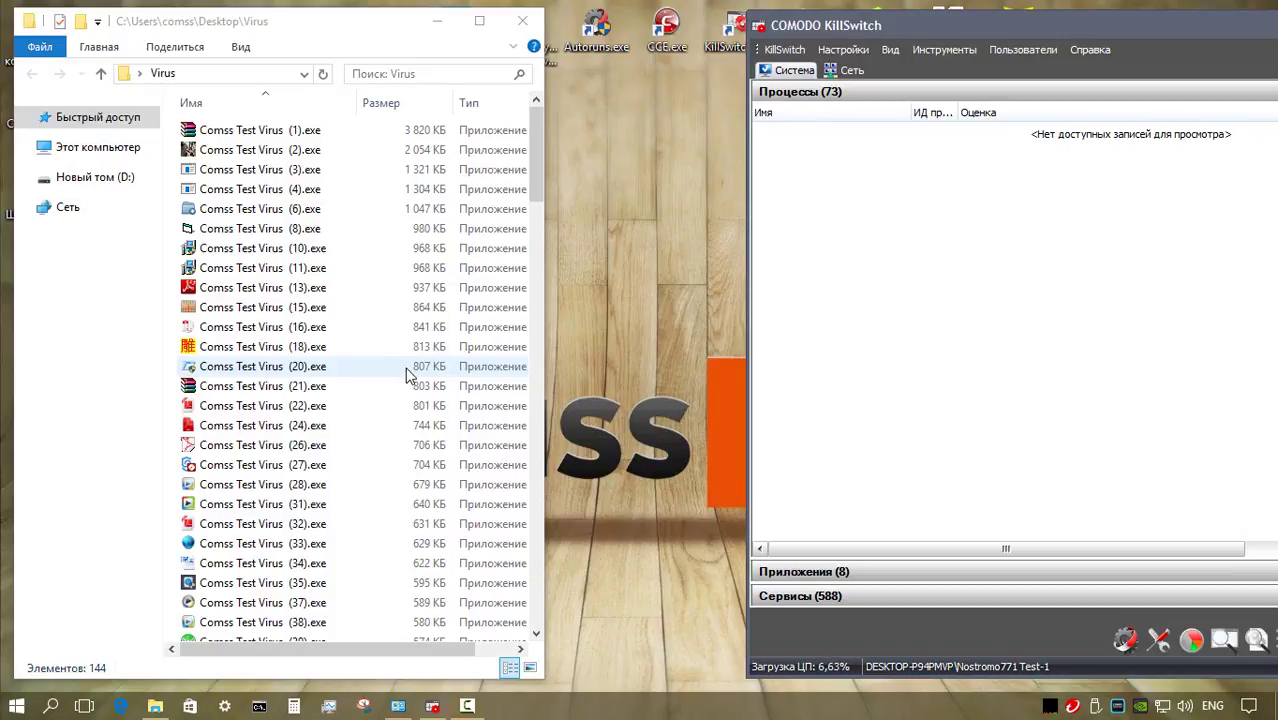
On the Trend Micro system, run "Comss Test Virus (1).exe" from the Virus folder as administrator
click(270, 135)
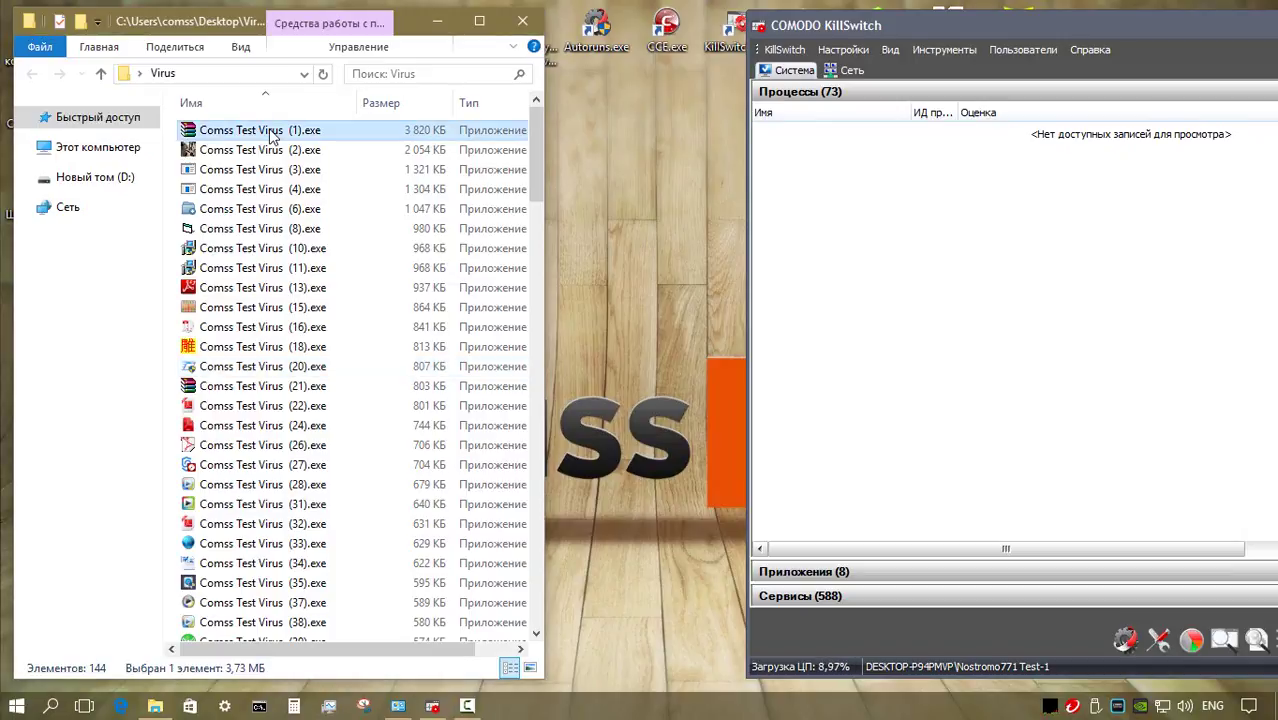
right_click(270, 136)
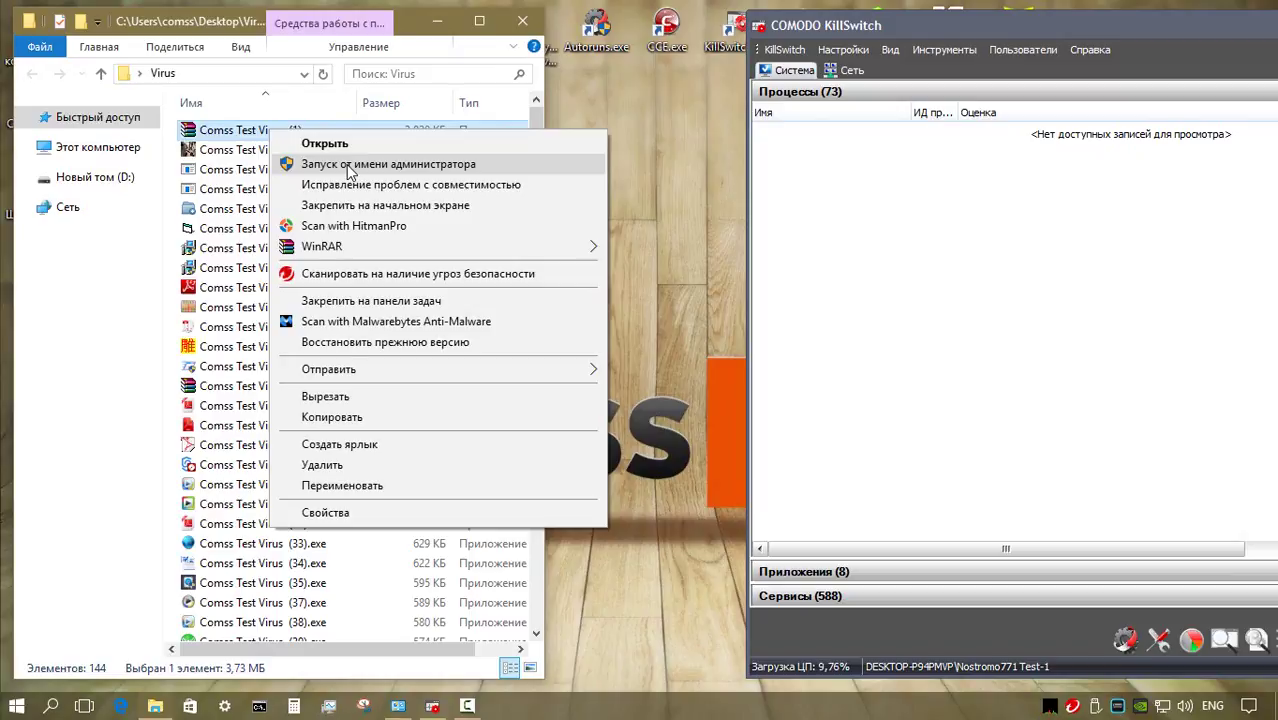
click(349, 166)
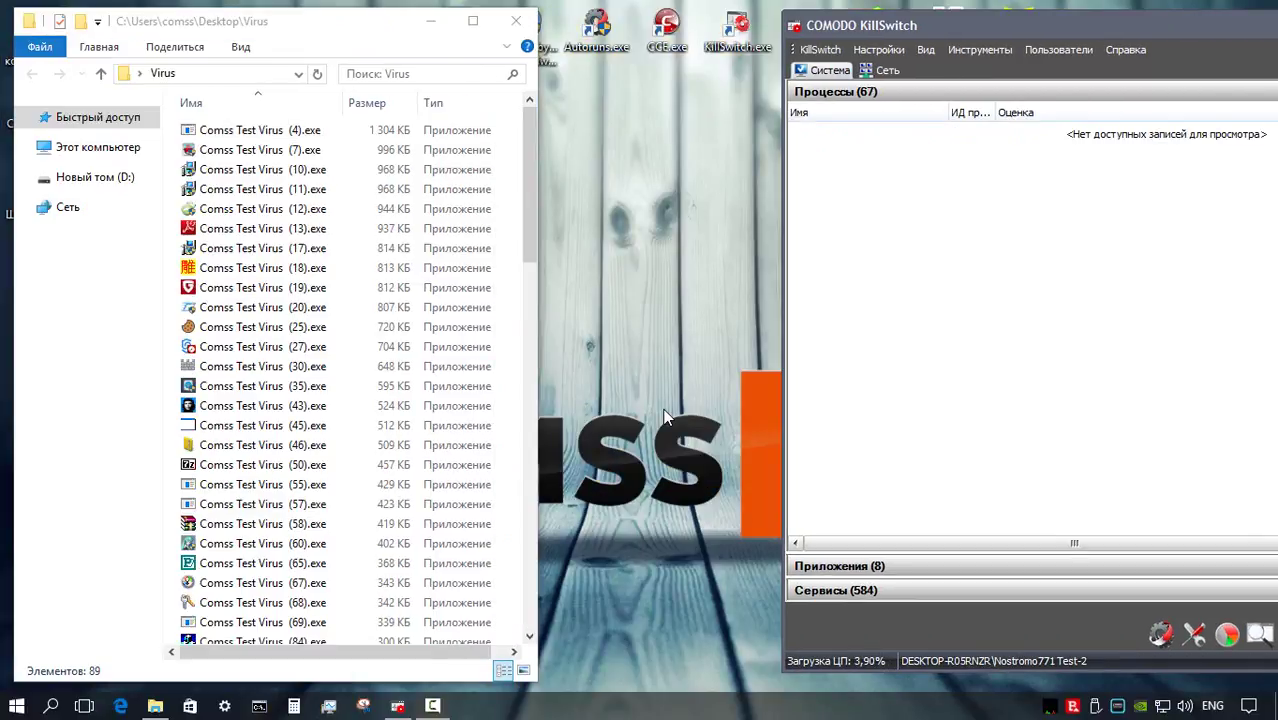
On the Bitdefender system, run "Comss Test Virus (4).exe" as administrator and dismiss the message that follows
click(241, 131)
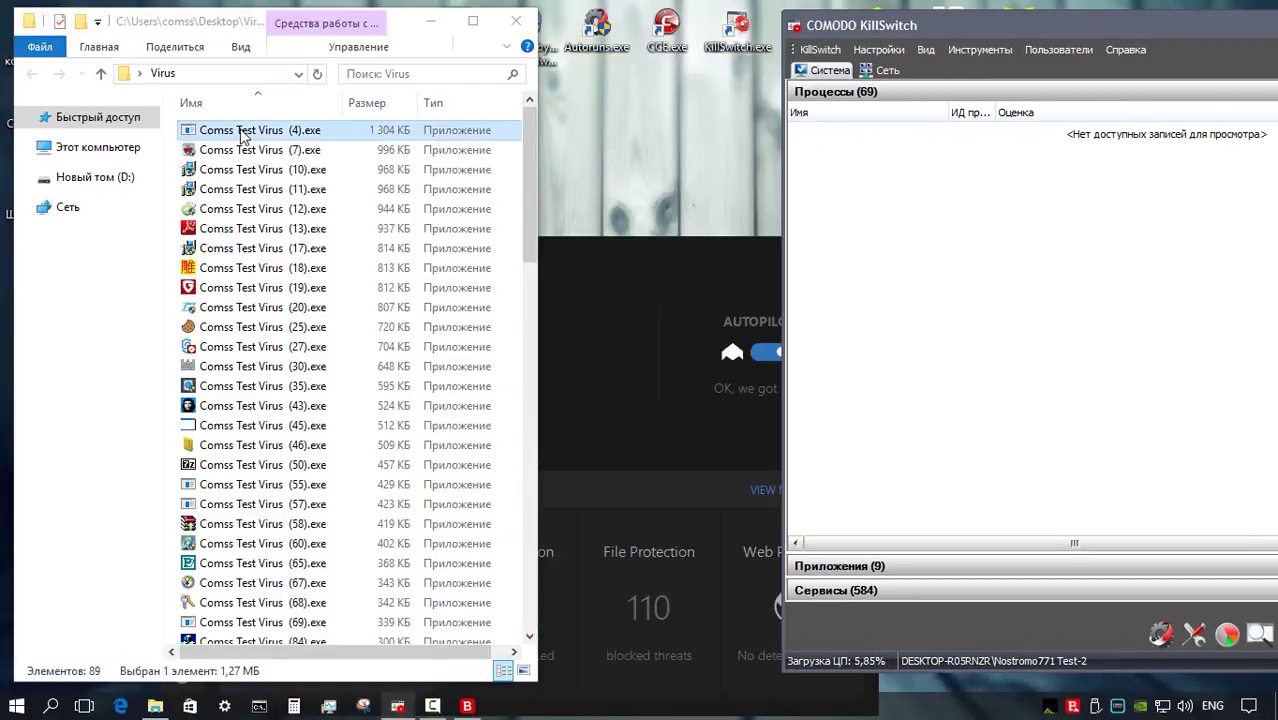
right_click(241, 137)
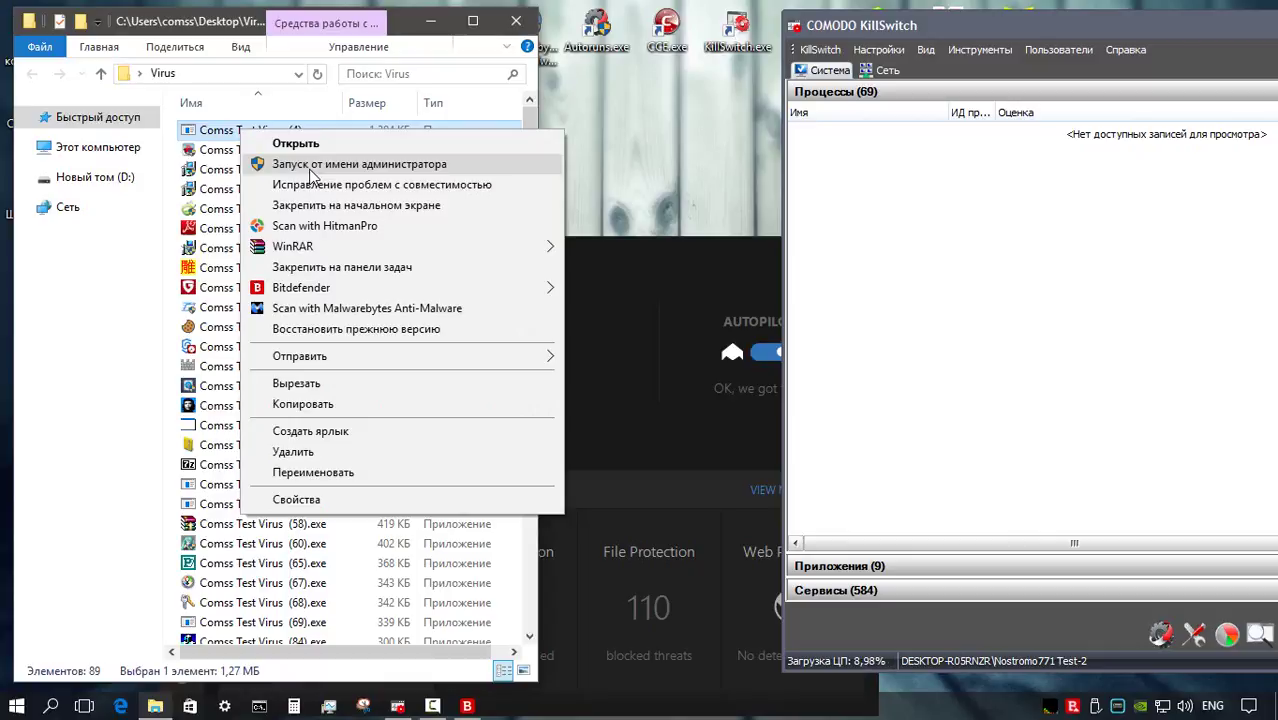
click(311, 168)
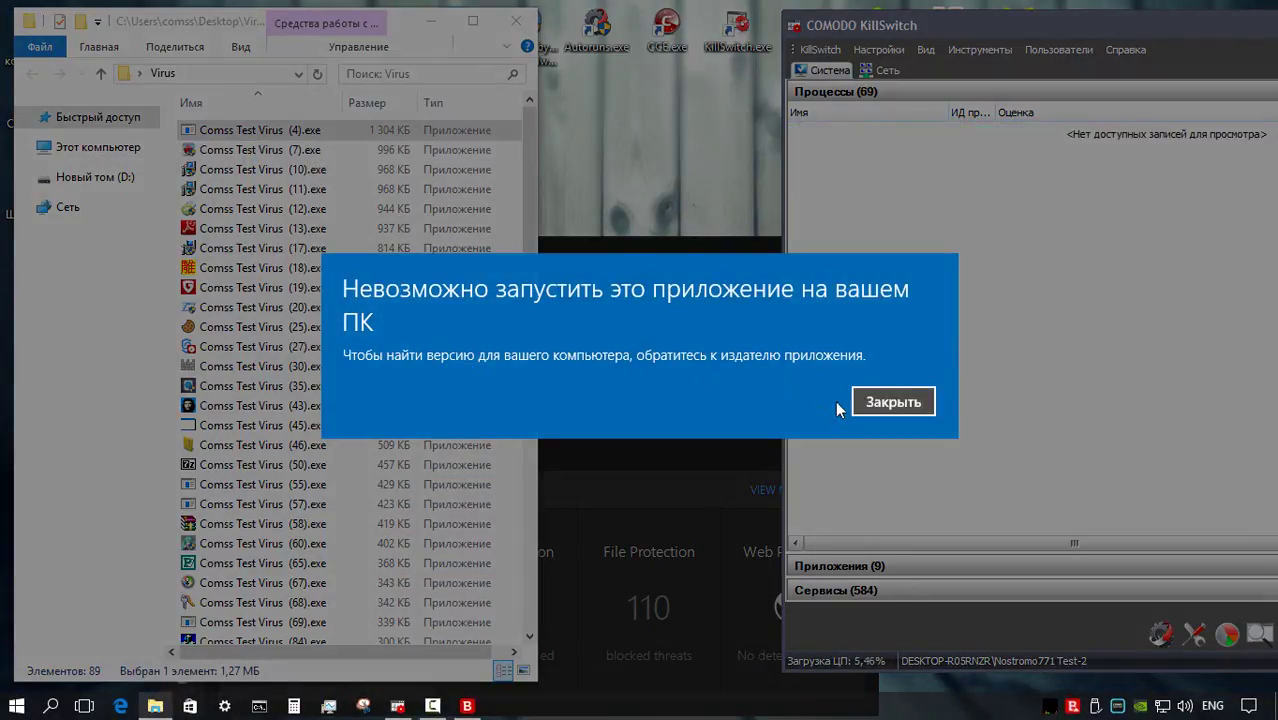
click(858, 400)
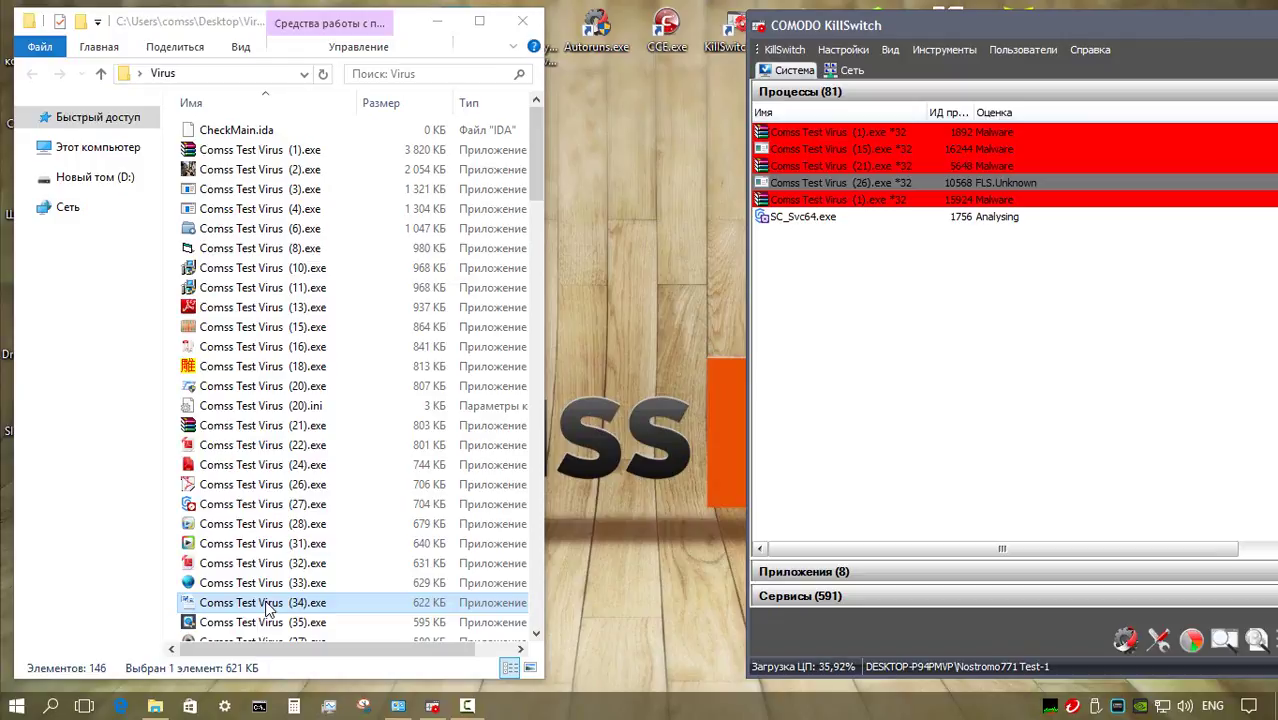
On the Trend Micro system, run "Comss Test Virus (34).exe" as administrator and dismiss the ransomware alerts
click(267, 606)
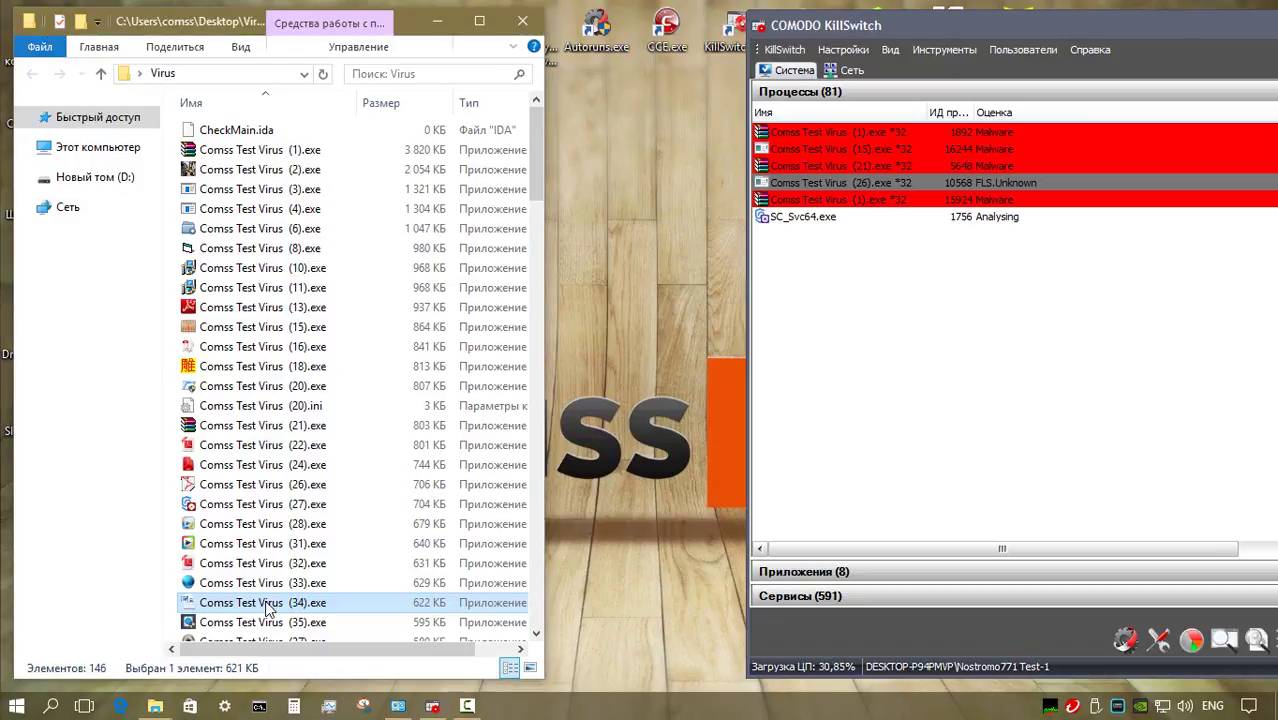
right_click(267, 606)
click(335, 205)
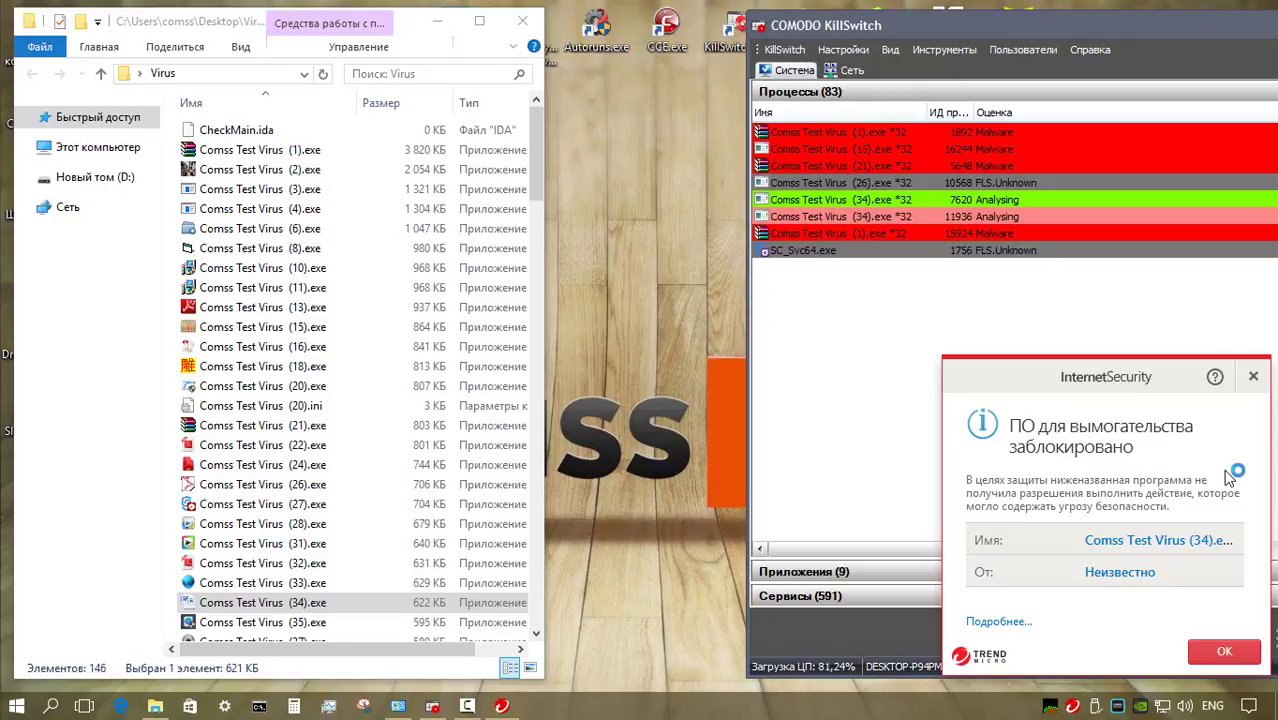
click(1218, 653)
click(1210, 648)
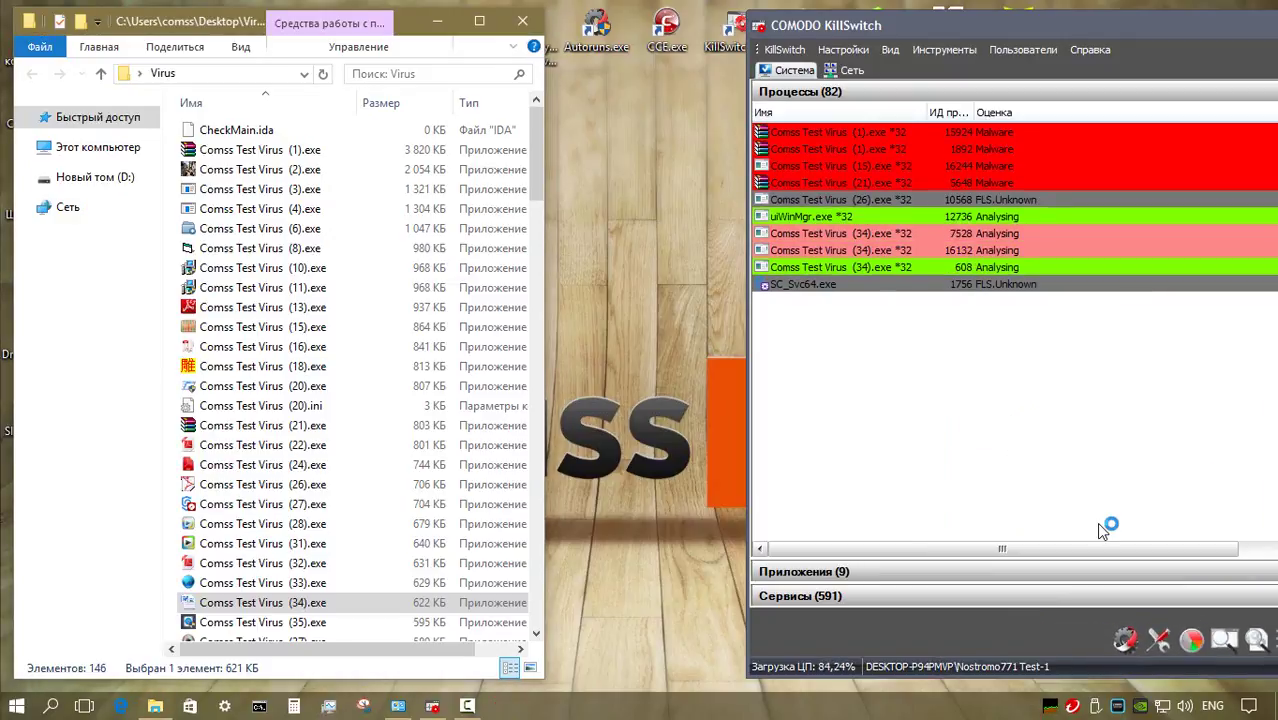
click(1222, 653)
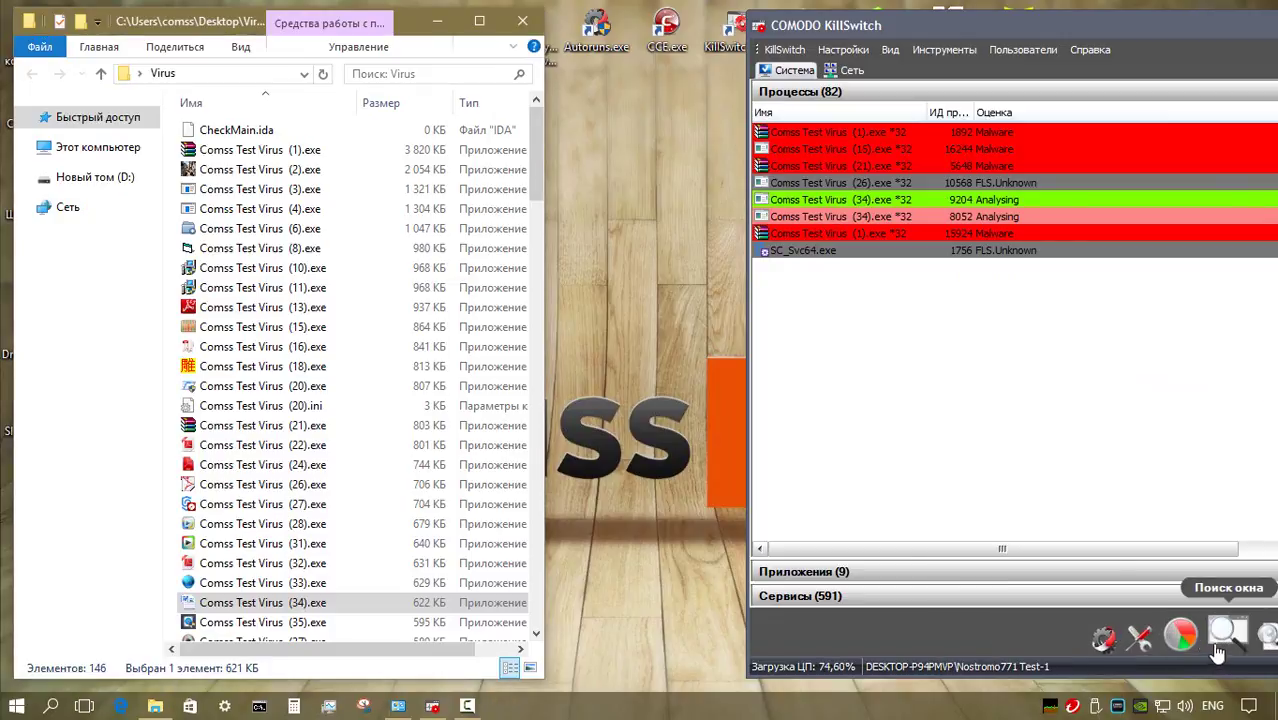
click(1222, 652)
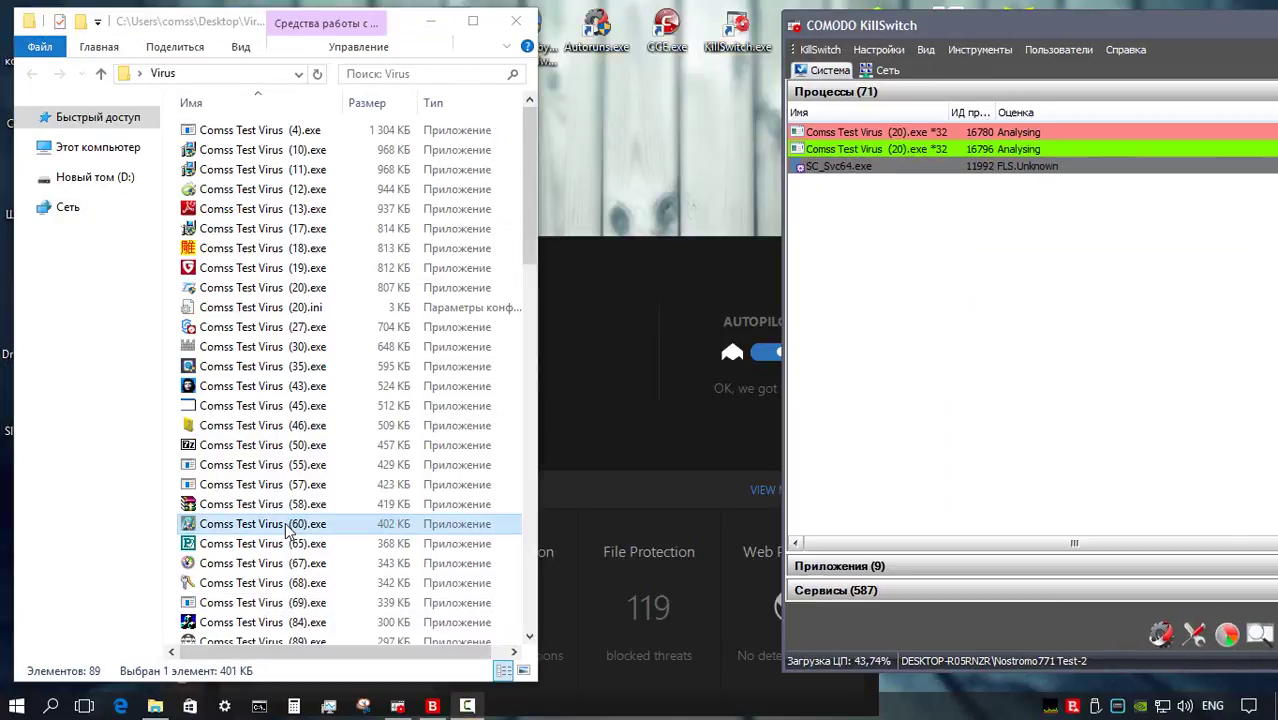
Run as administrator "Comss Test Virus (60).exe" on the Bitdefender system and "Comss Test Virus (75).exe" on the Trend Micro system
right_click(287, 531)
click(366, 134)
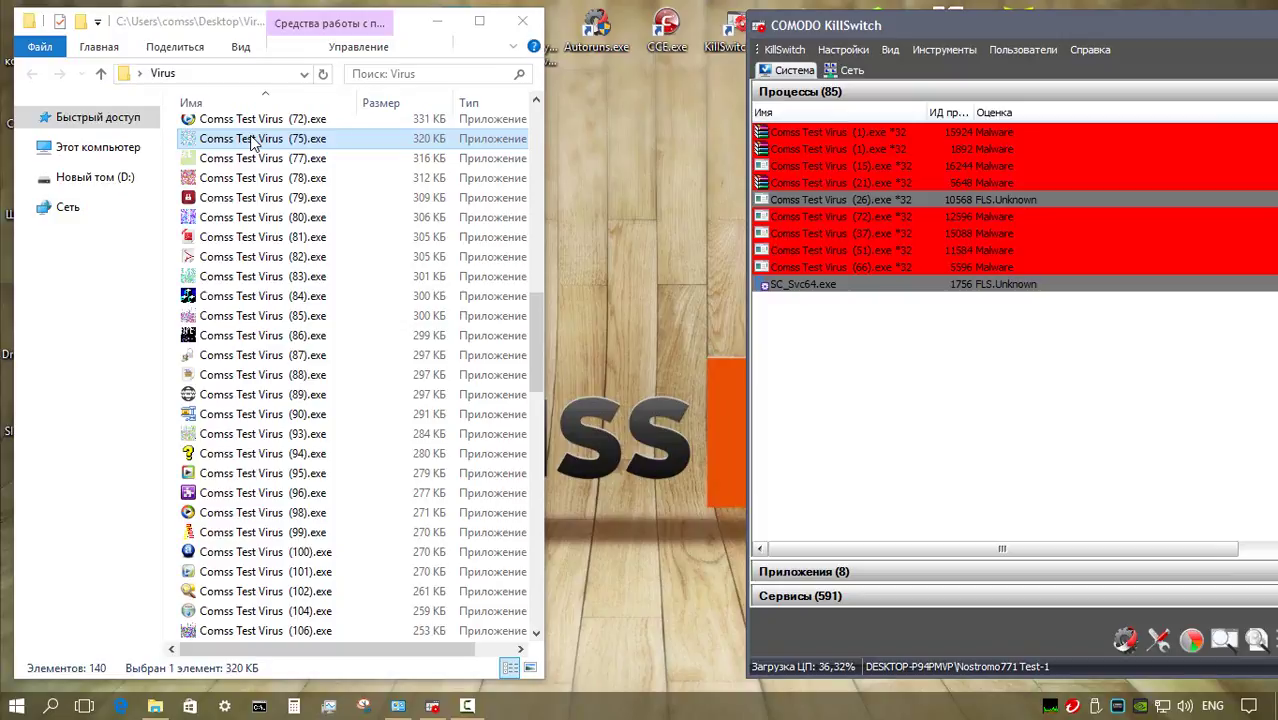
right_click(250, 140)
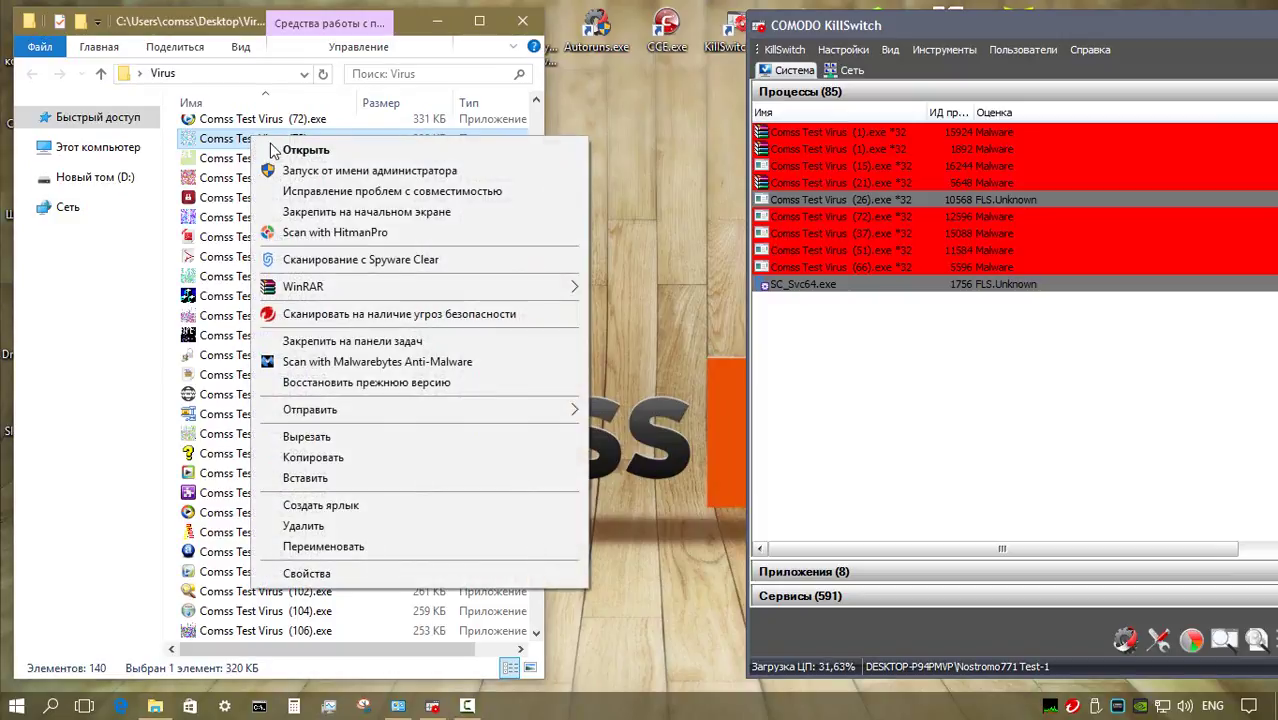
click(341, 175)
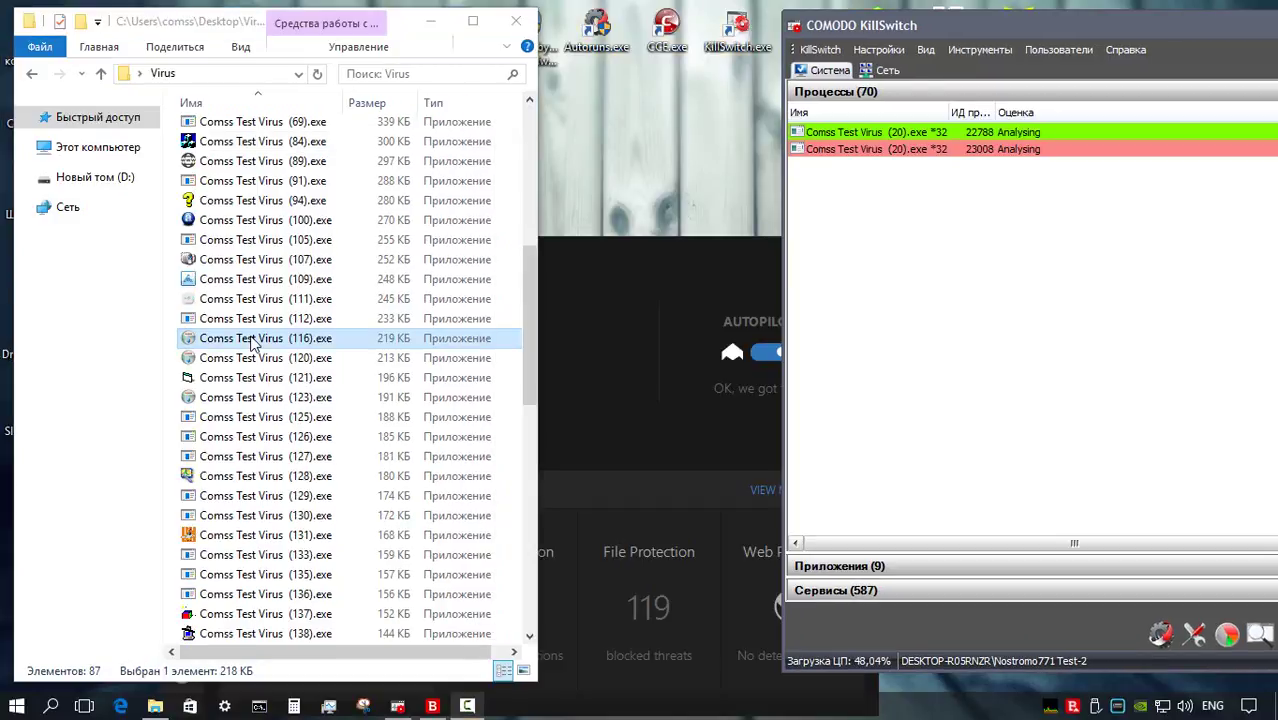
On the Bitdefender system, run "Comss Test Virus (116).exe" as administrator
right_click(253, 344)
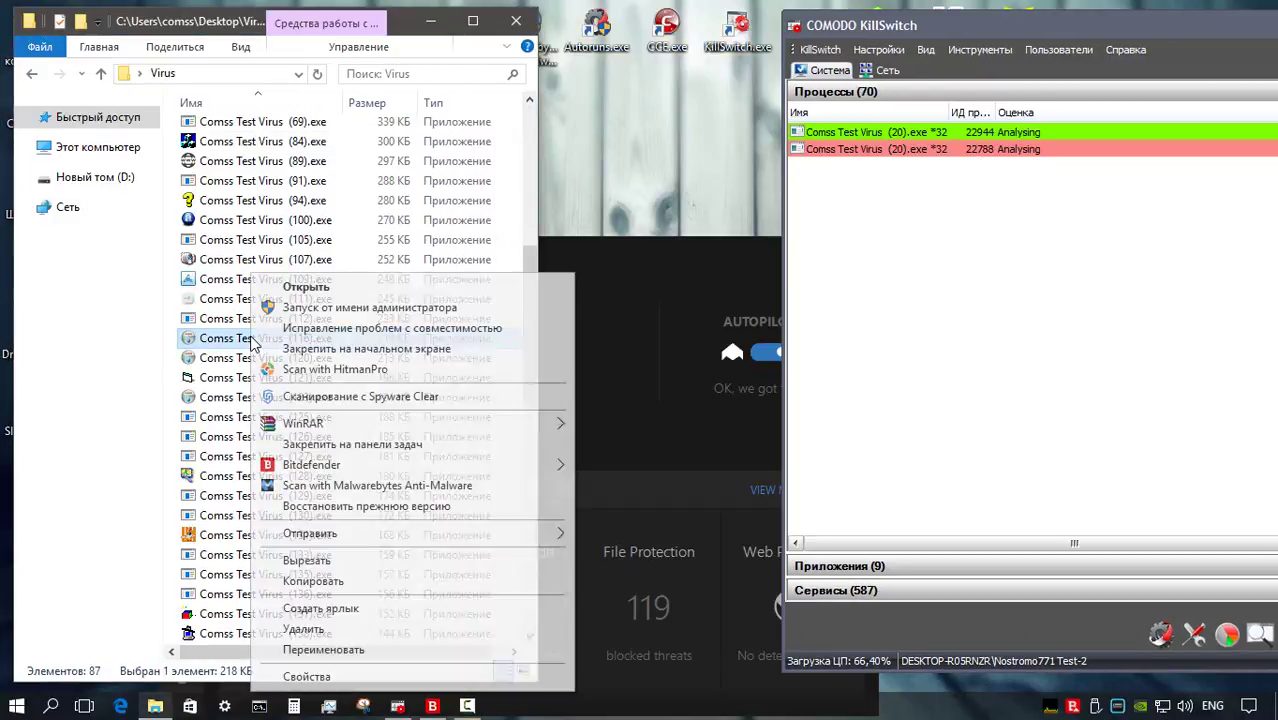
click(381, 308)
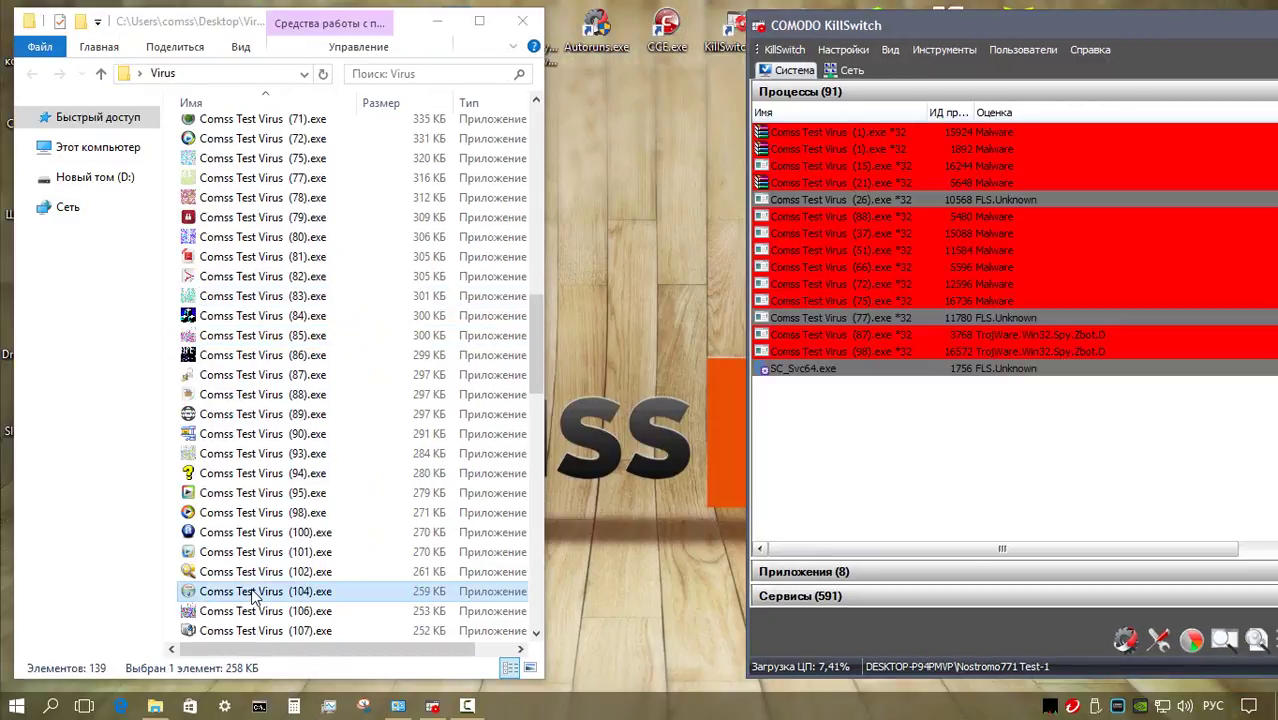
On the Trend Micro system, run "Comss Test Virus (104).exe" as administrator and dismiss the deleted-file alert
right_click(254, 597)
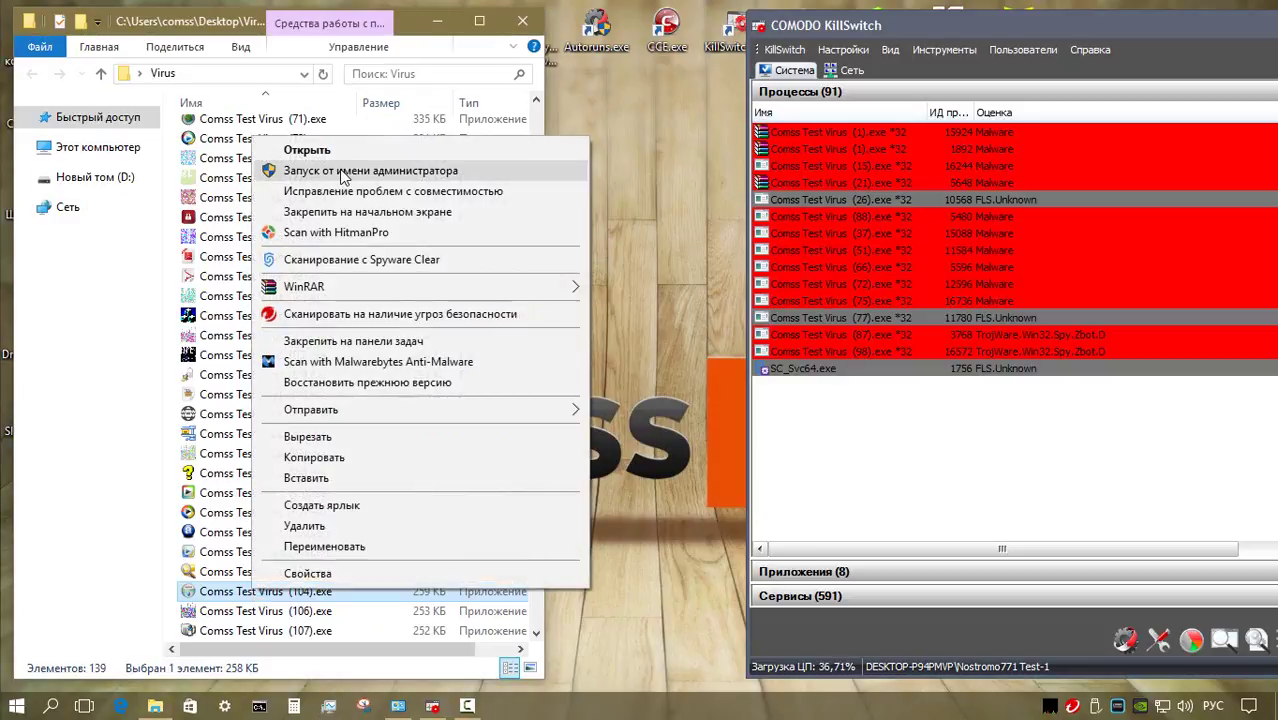
click(380, 172)
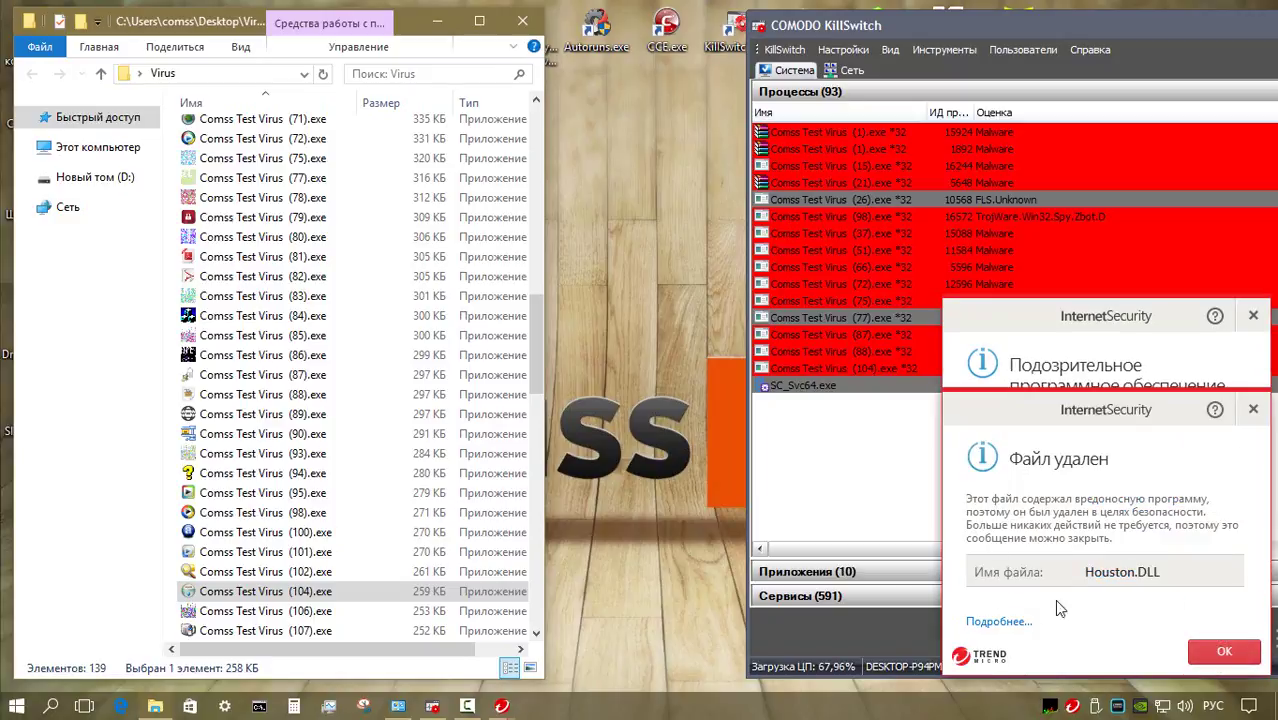
click(1224, 651)
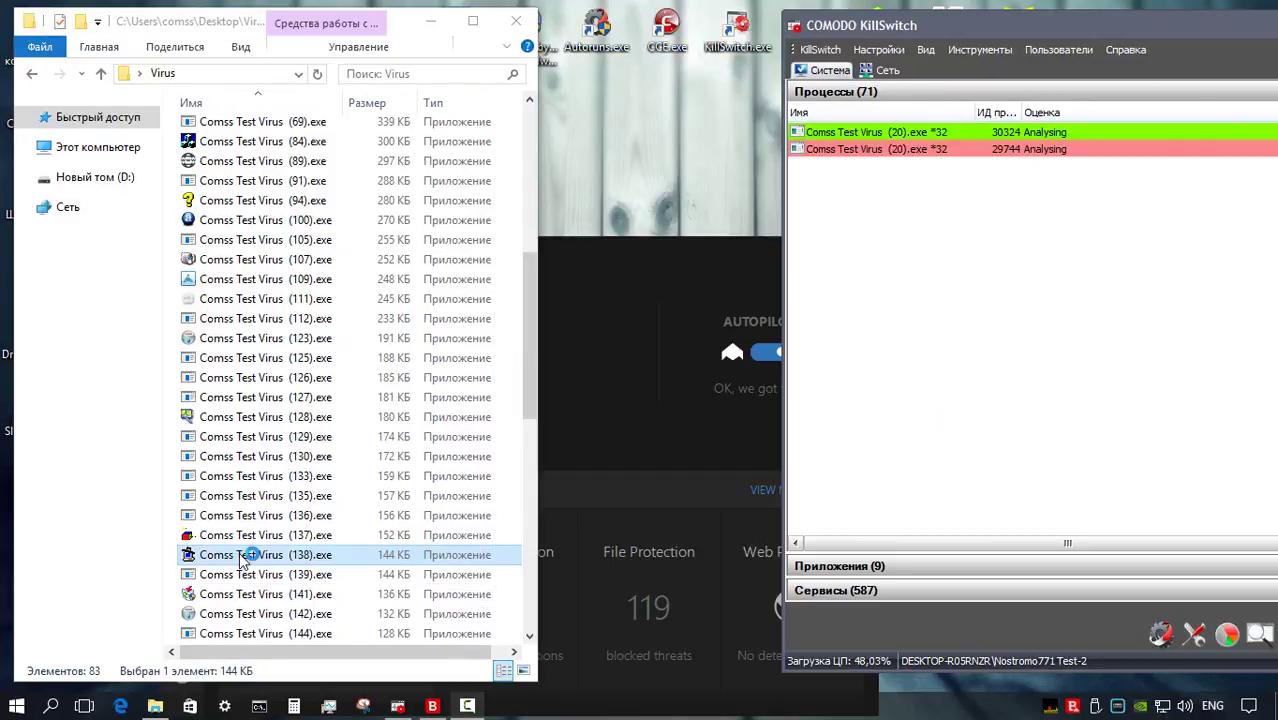
On the Bitdefender system, run "Comss Test Virus (138).exe" as administrator
double_click(243, 556)
right_click(243, 558)
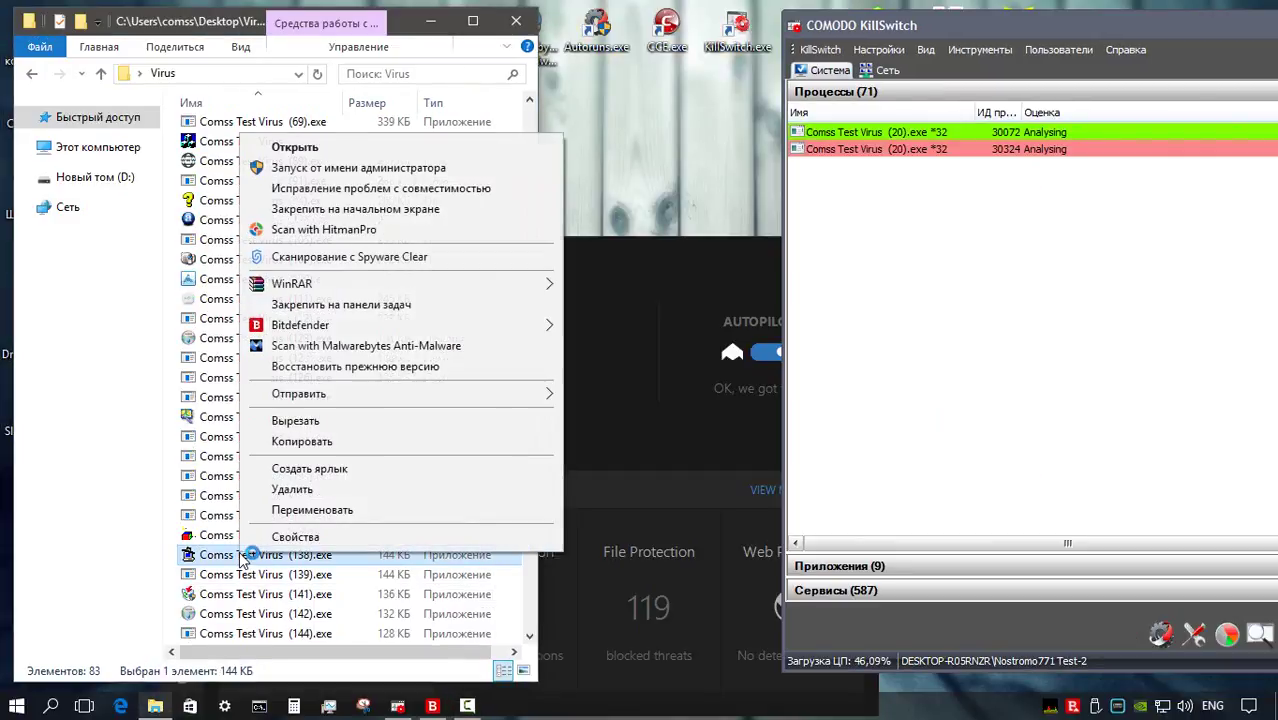
click(337, 167)
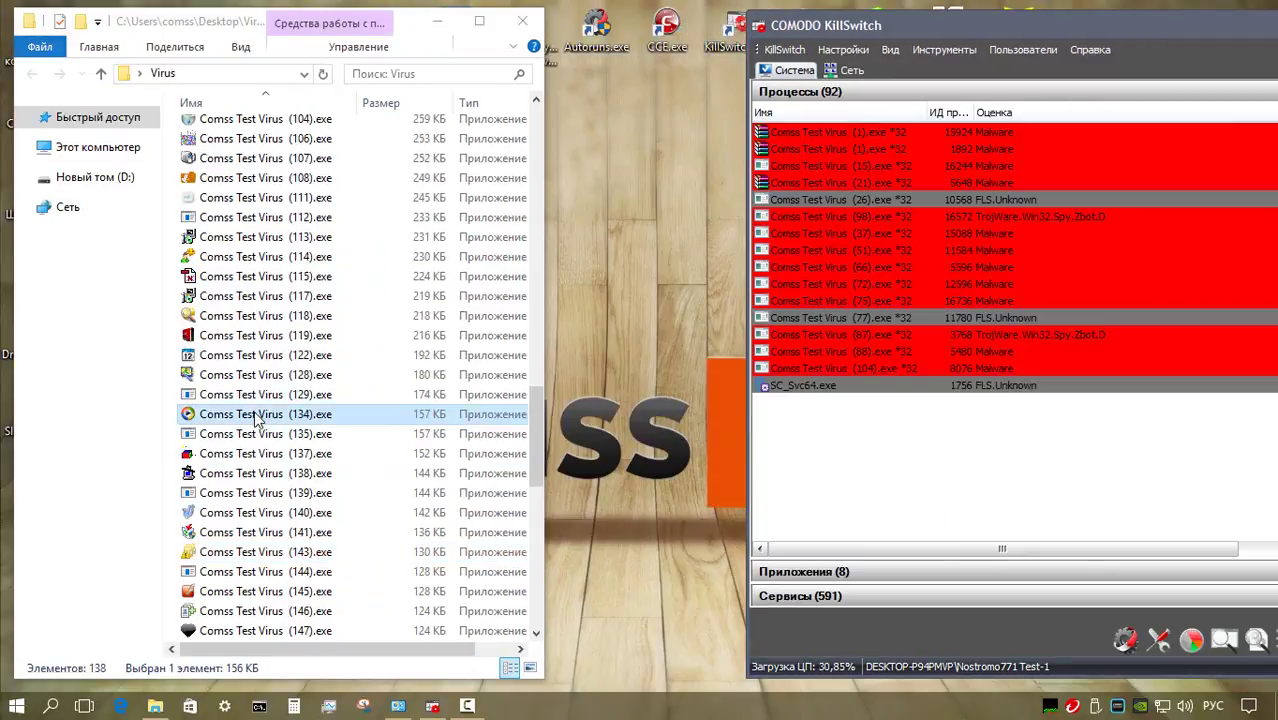
On the Trend Micro system, run "Comss Test Virus (134).exe" as administrator and dismiss the suspicious-software alert
right_click(256, 420)
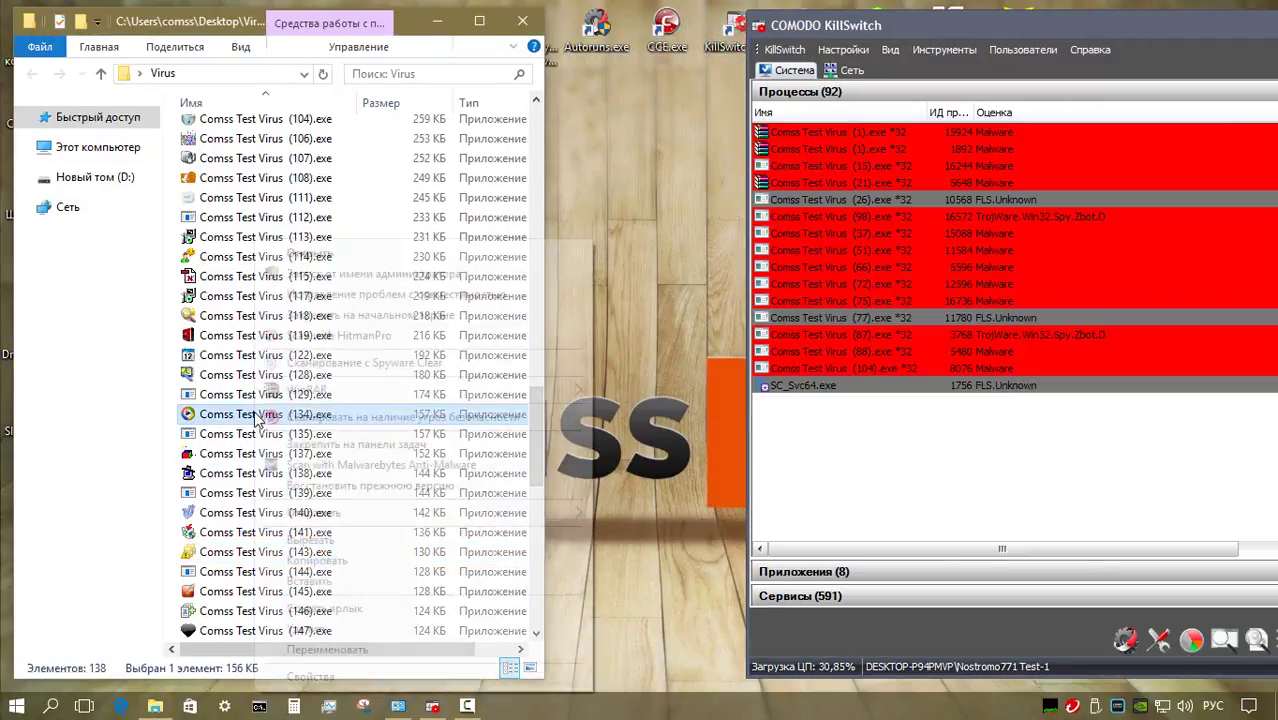
click(310, 278)
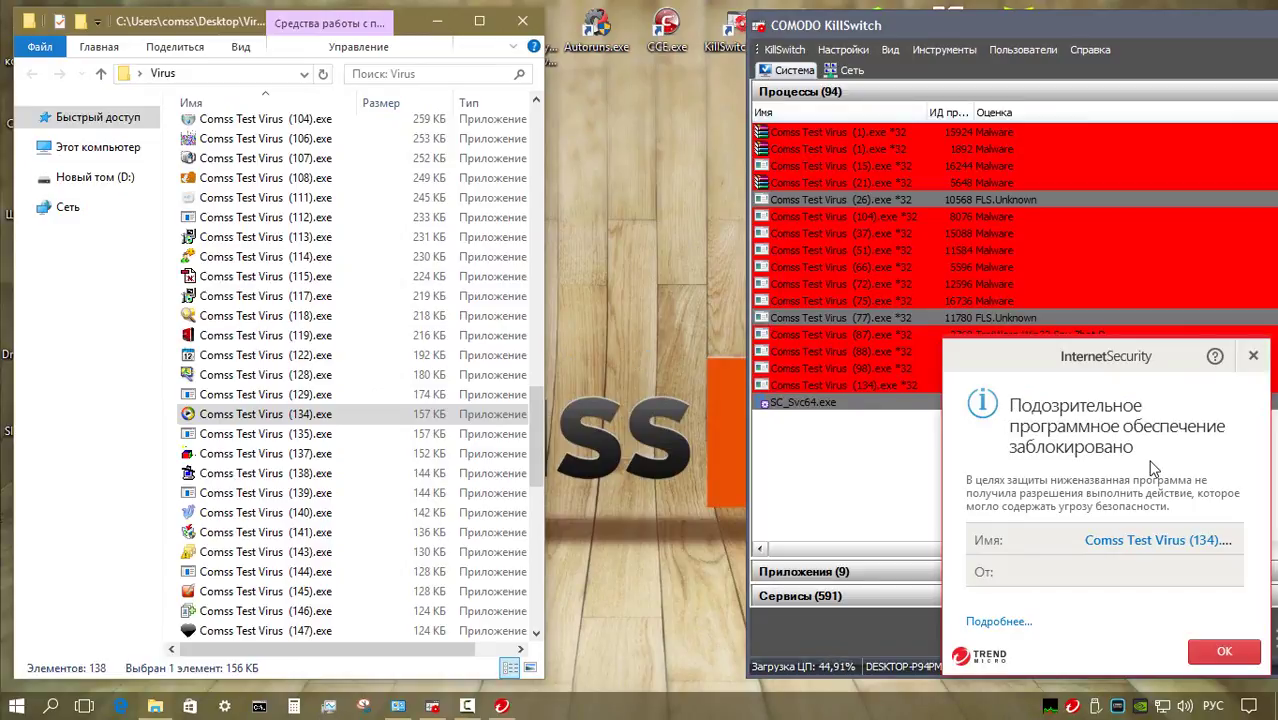
click(1212, 652)
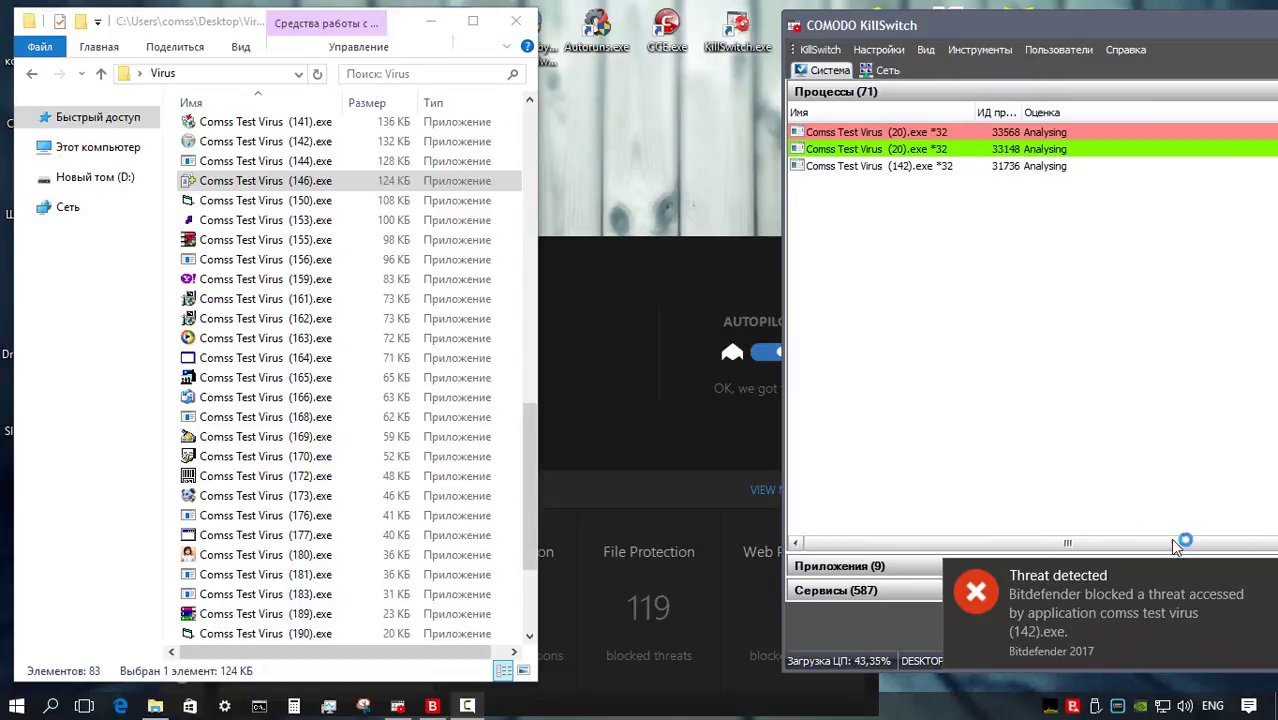
On the Bitdefender system, dismiss the threat notification and run "Comss Test Virus (146).exe" as administrator
click(1265, 577)
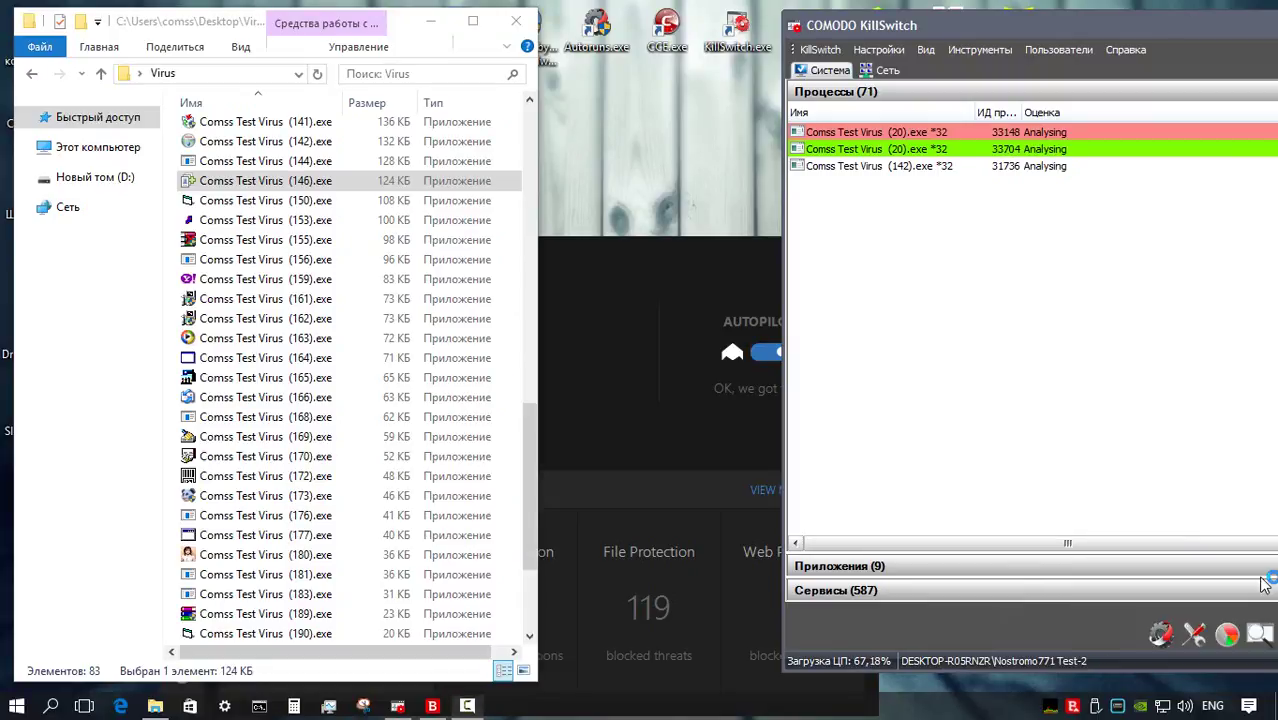
right_click(260, 182)
click(333, 215)
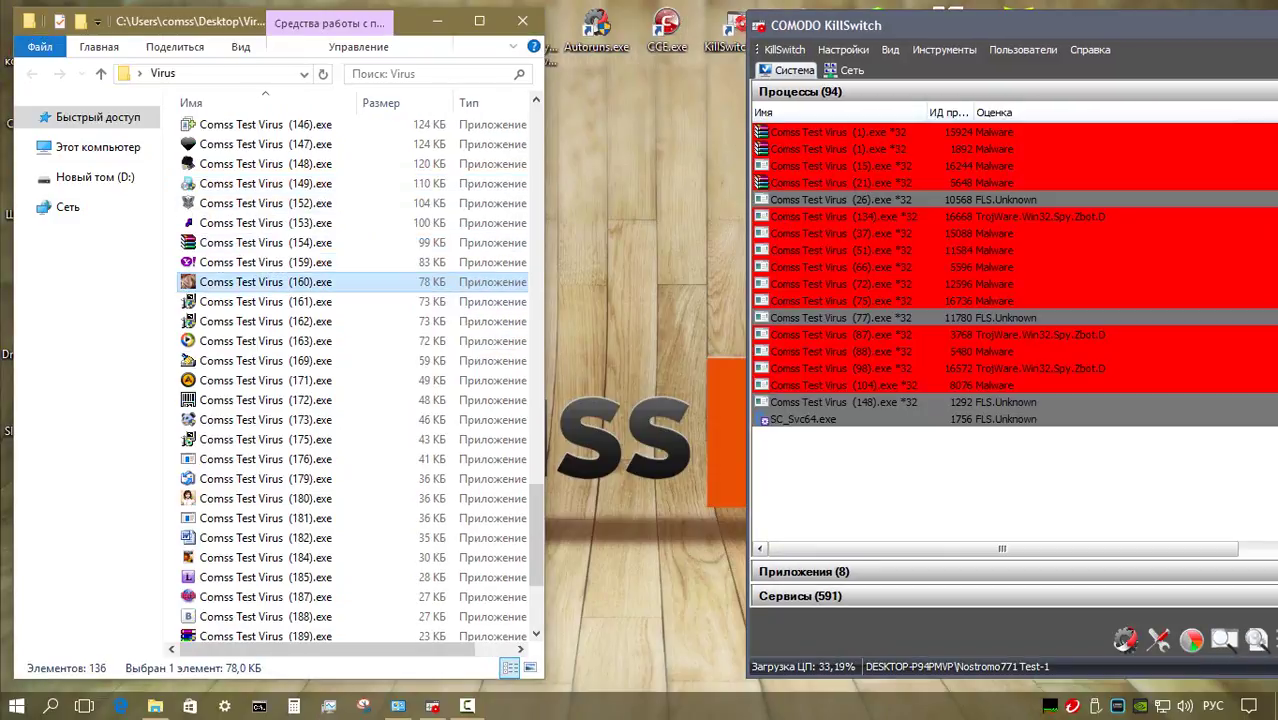
On the Trend Micro system, run "Comss Test Virus (160).exe" as administrator
right_click(228, 281)
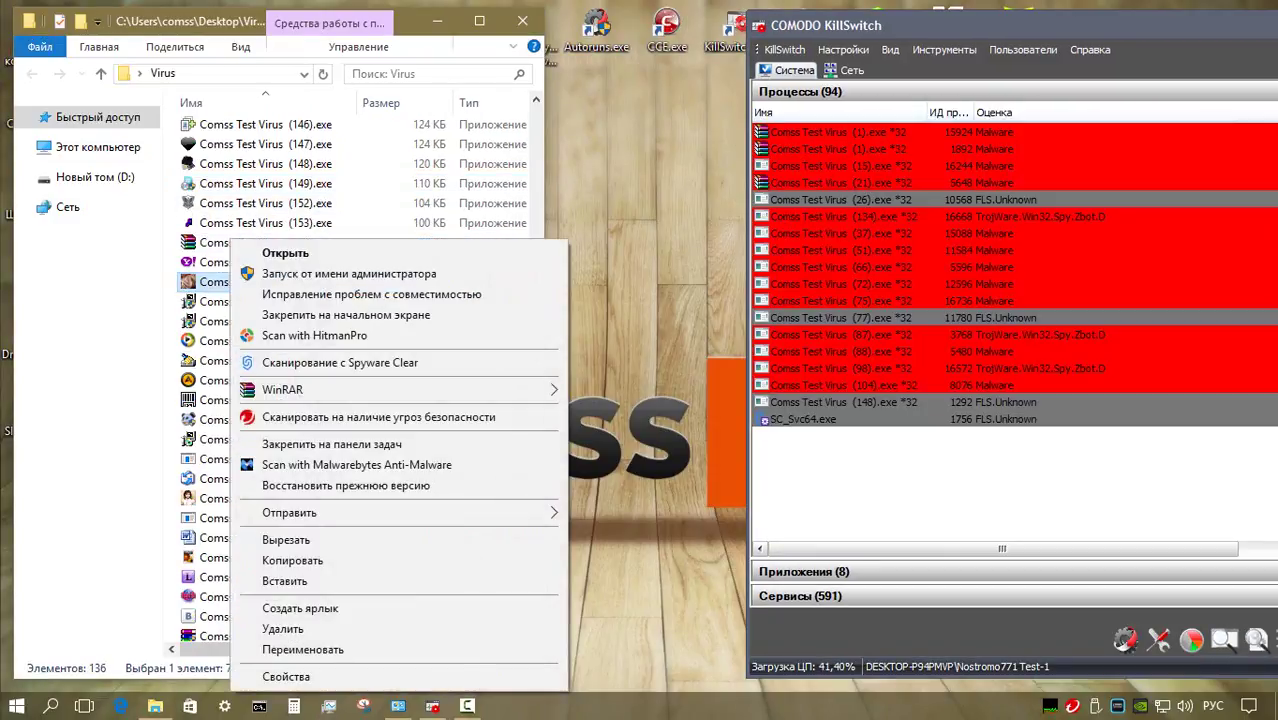
click(349, 273)
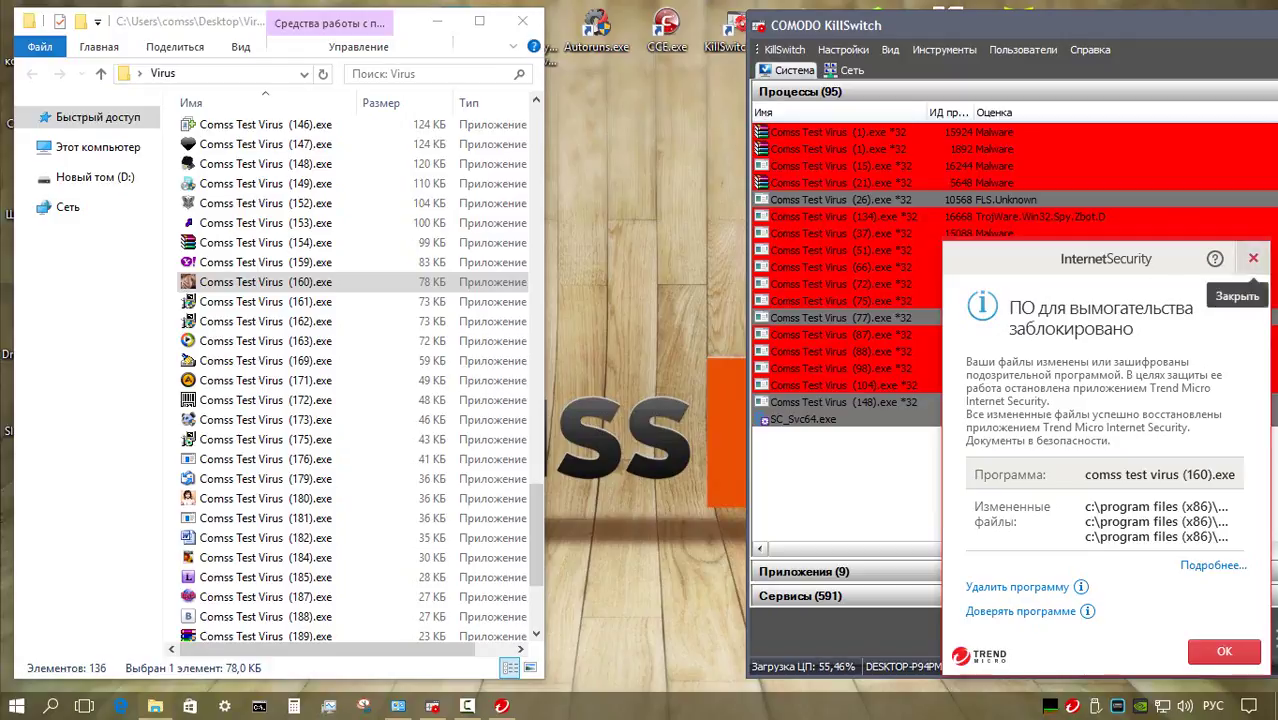
Dismiss the Trend Micro ransomware alert; on the Bitdefender system, run "Comss Test Virus (164).exe" as administrator and close its Form1 window
click(1253, 258)
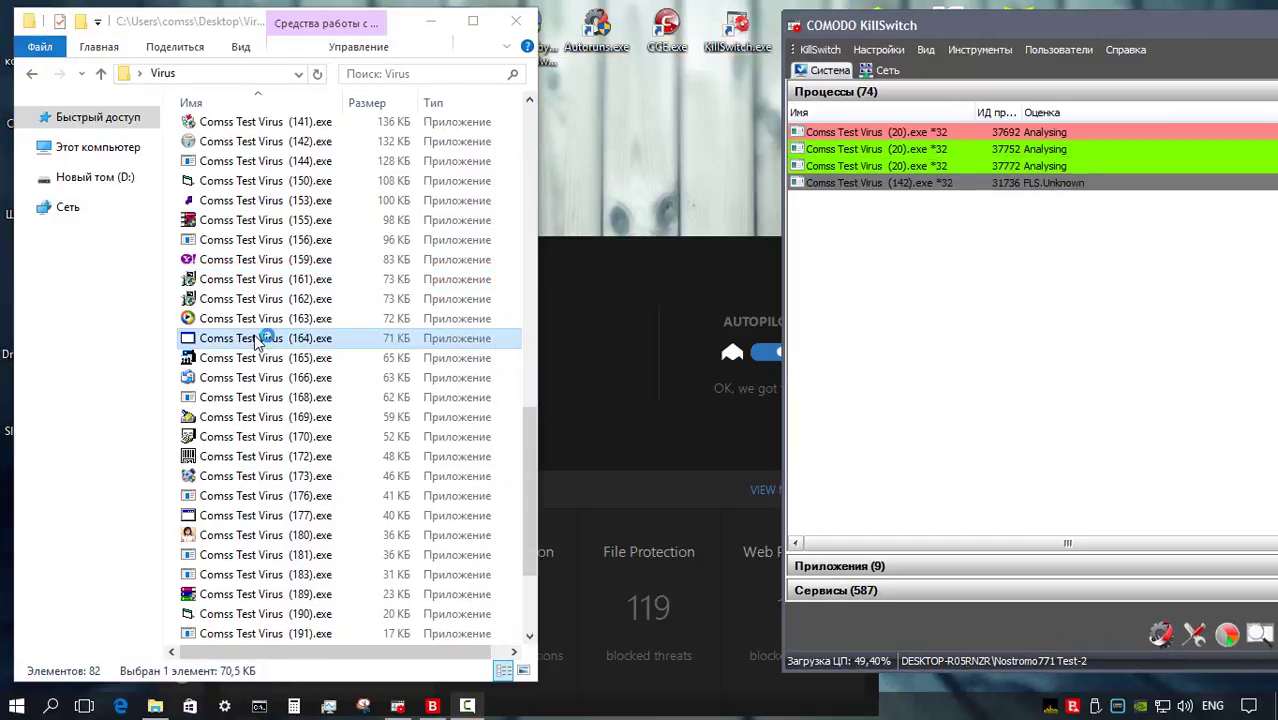
right_click(257, 343)
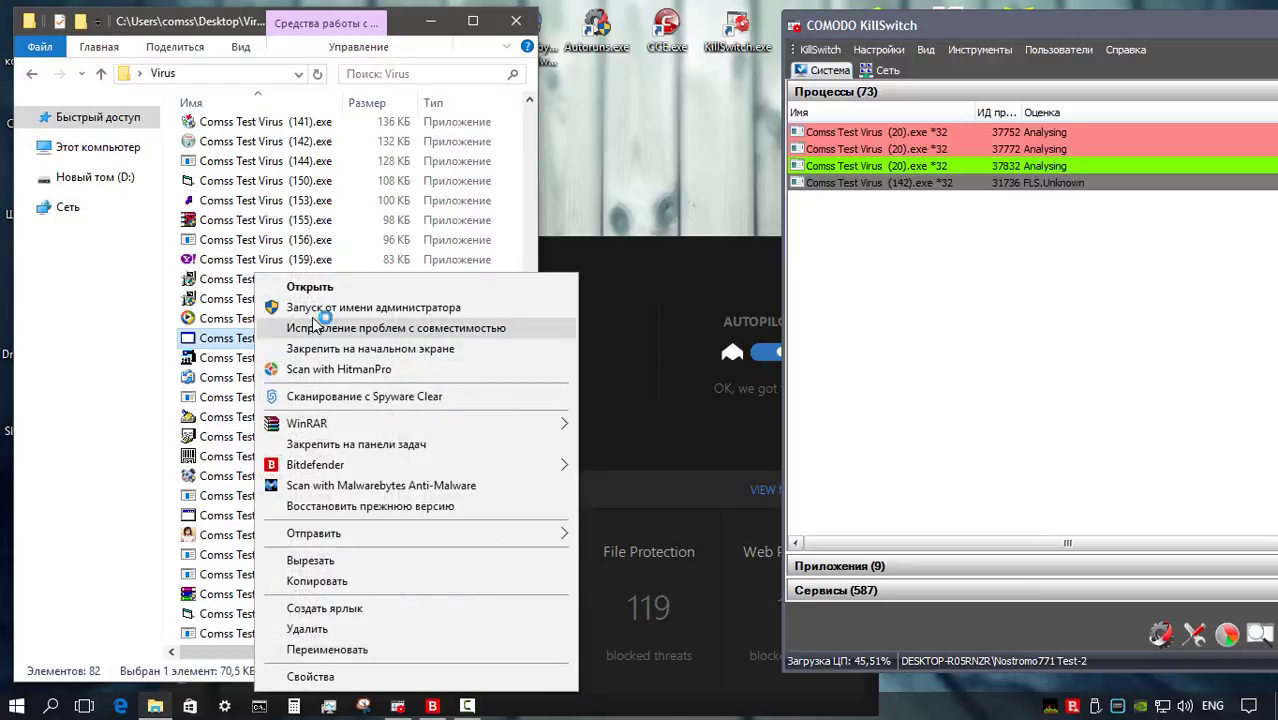
click(380, 306)
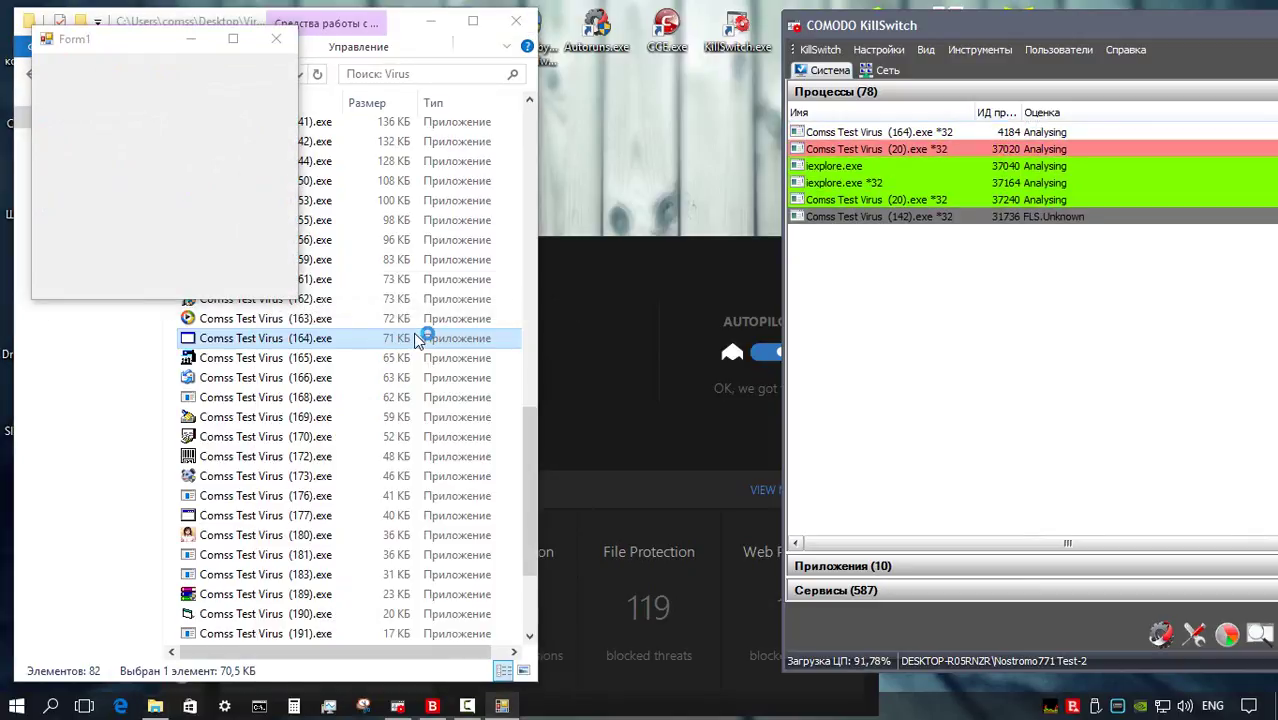
drag(108, 37, 525, 123)
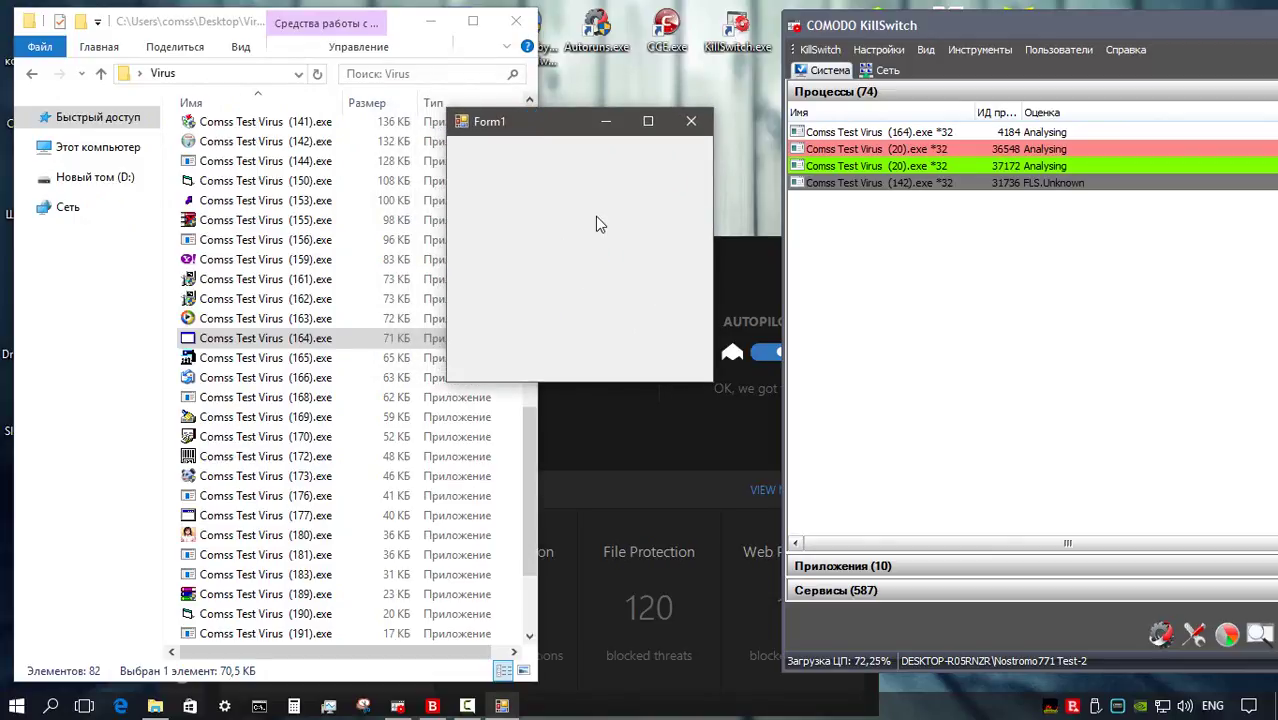
click(691, 121)
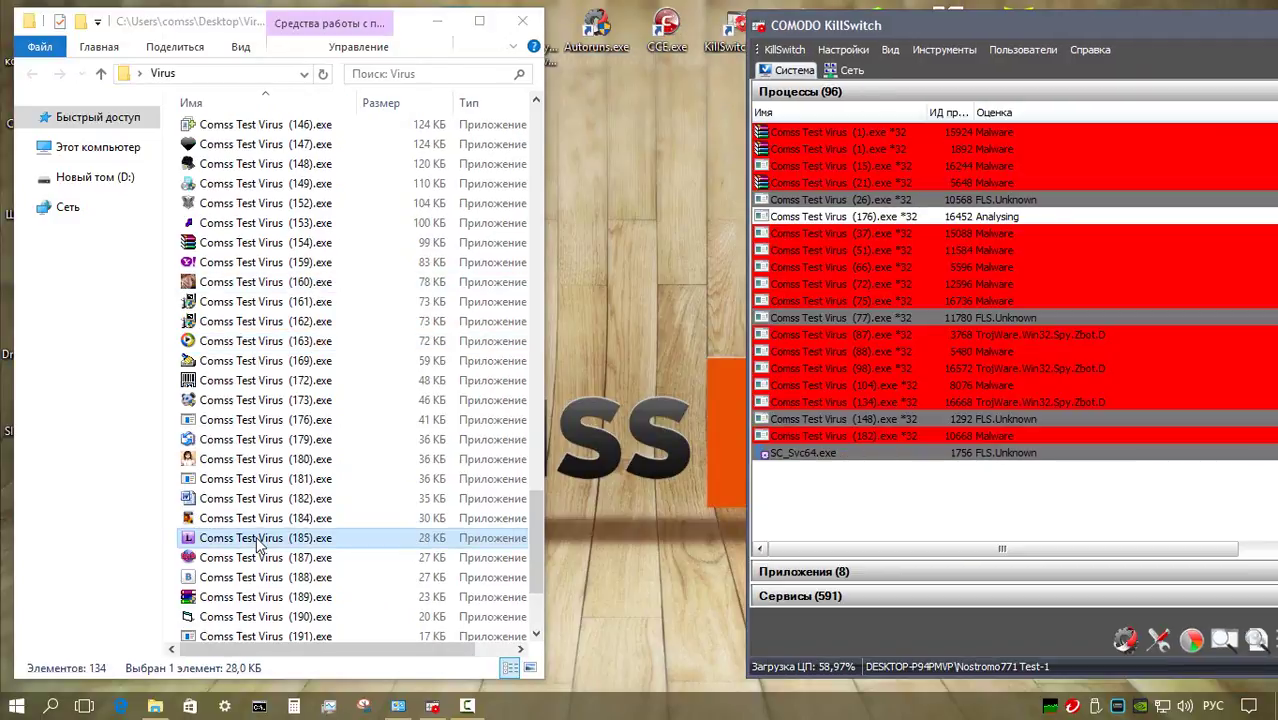
On the Trend Micro system, run "Comss Test Virus (185).exe" as administrator and dismiss the ransomware alert
right_click(253, 537)
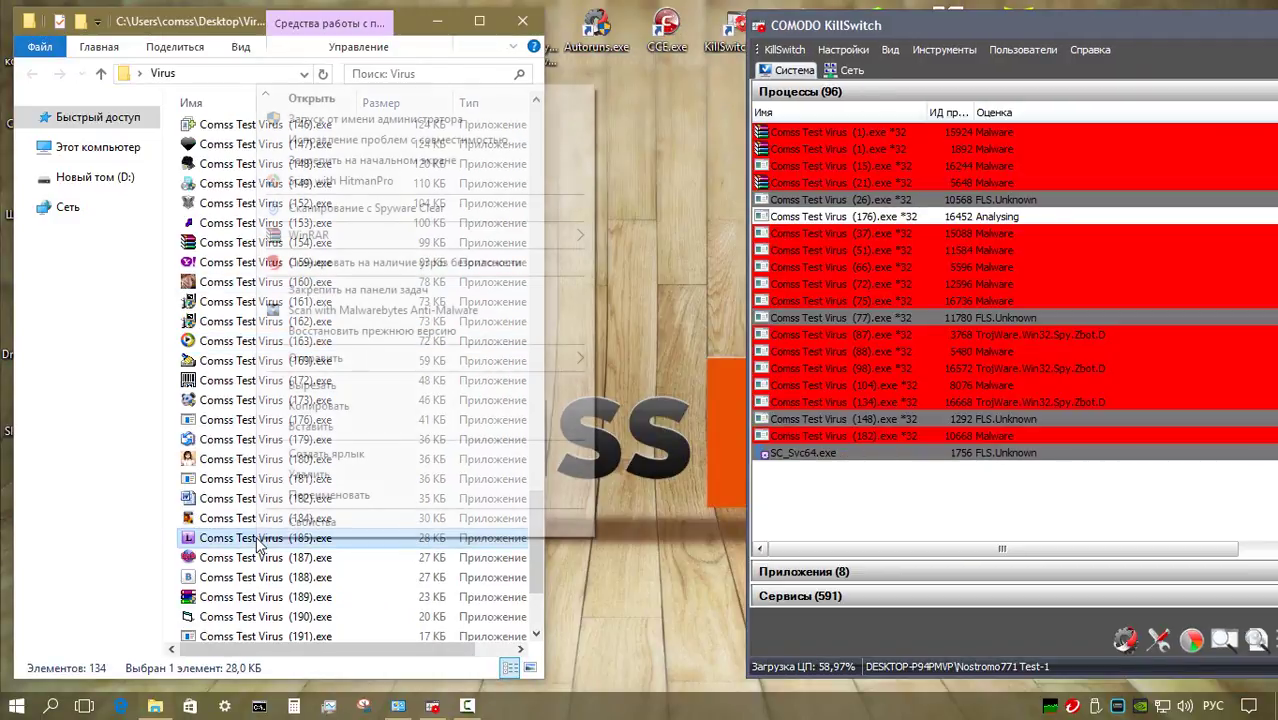
click(410, 119)
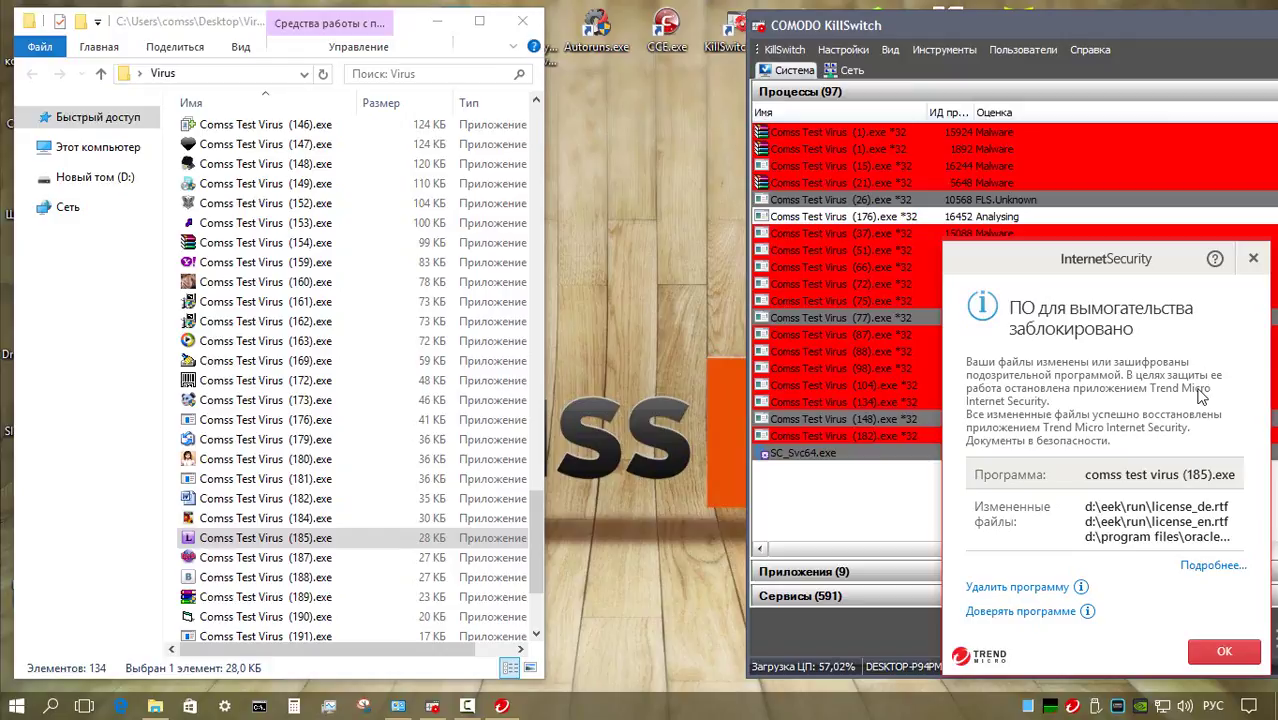
click(1224, 651)
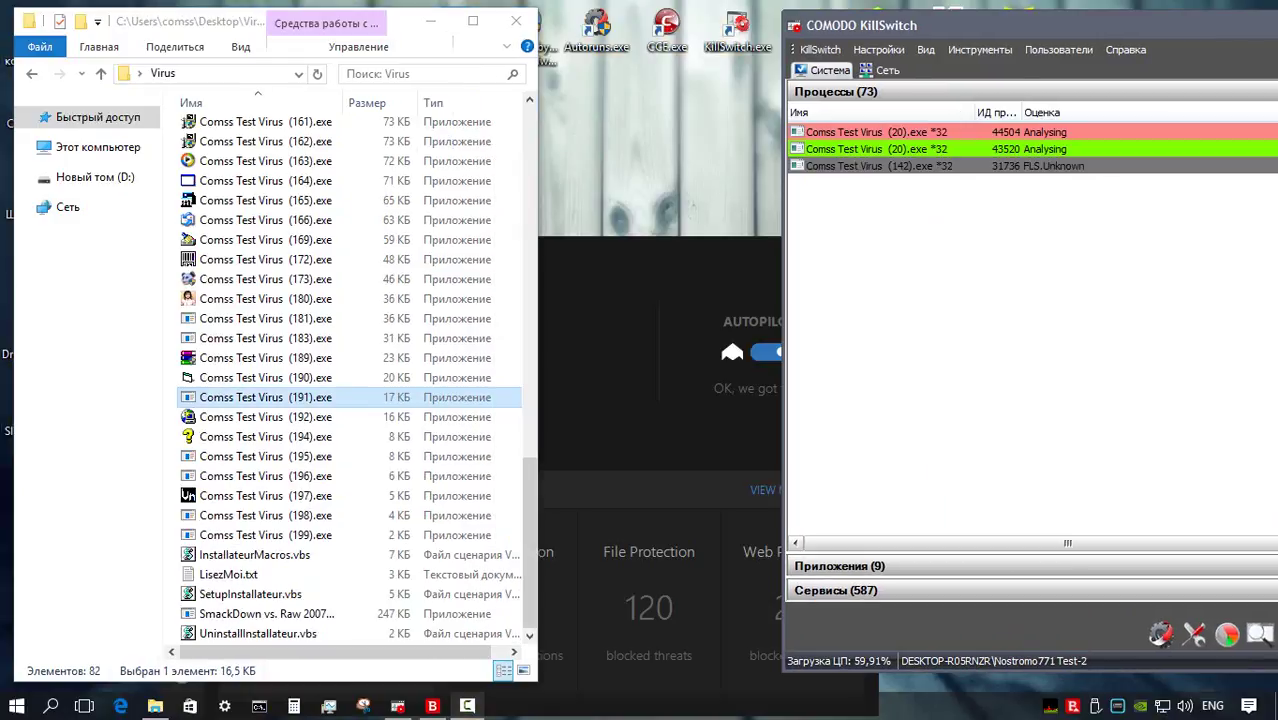
On the Bitdefender system, run "Comss Test Virus (191).exe" as administrator
right_click(268, 397)
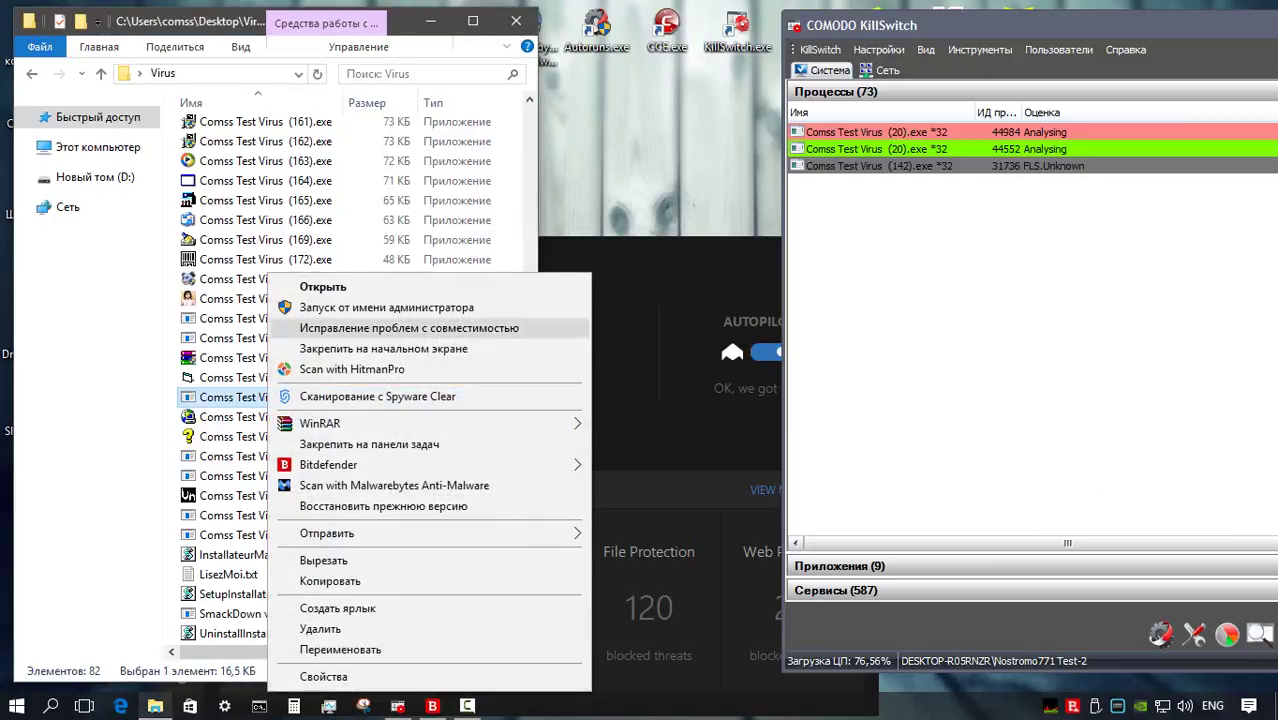
click(330, 313)
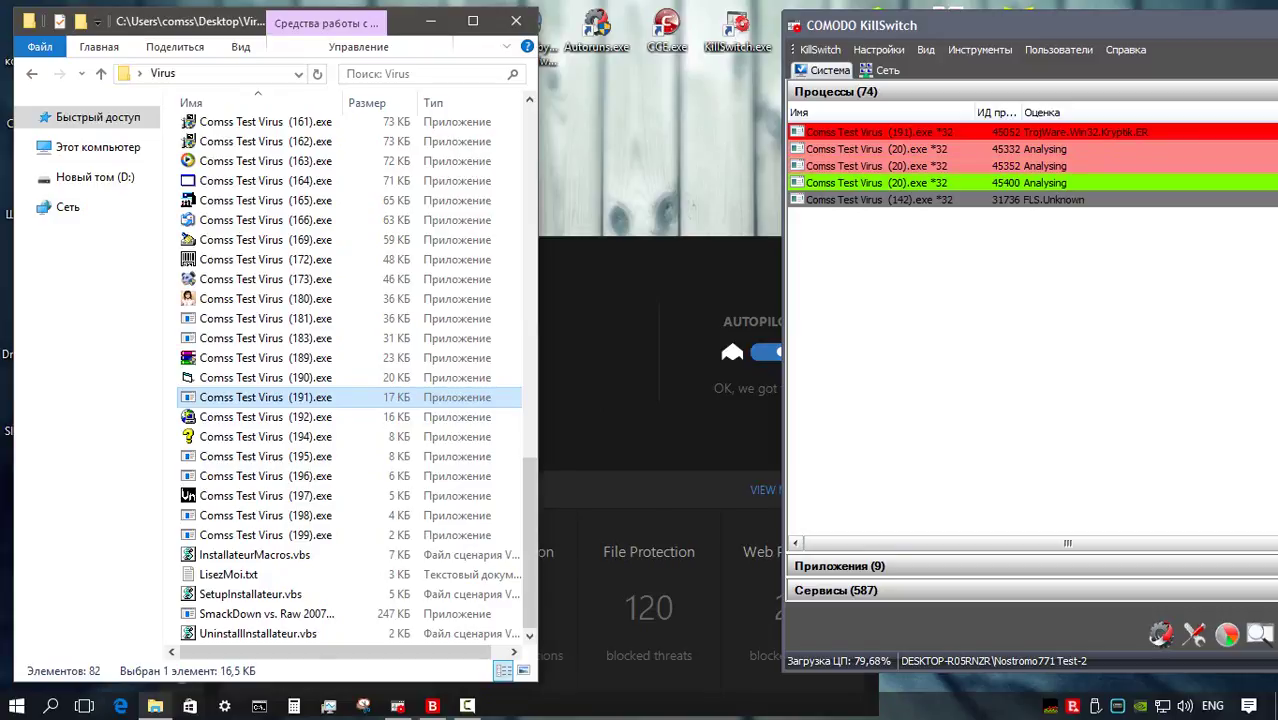
click(265, 416)
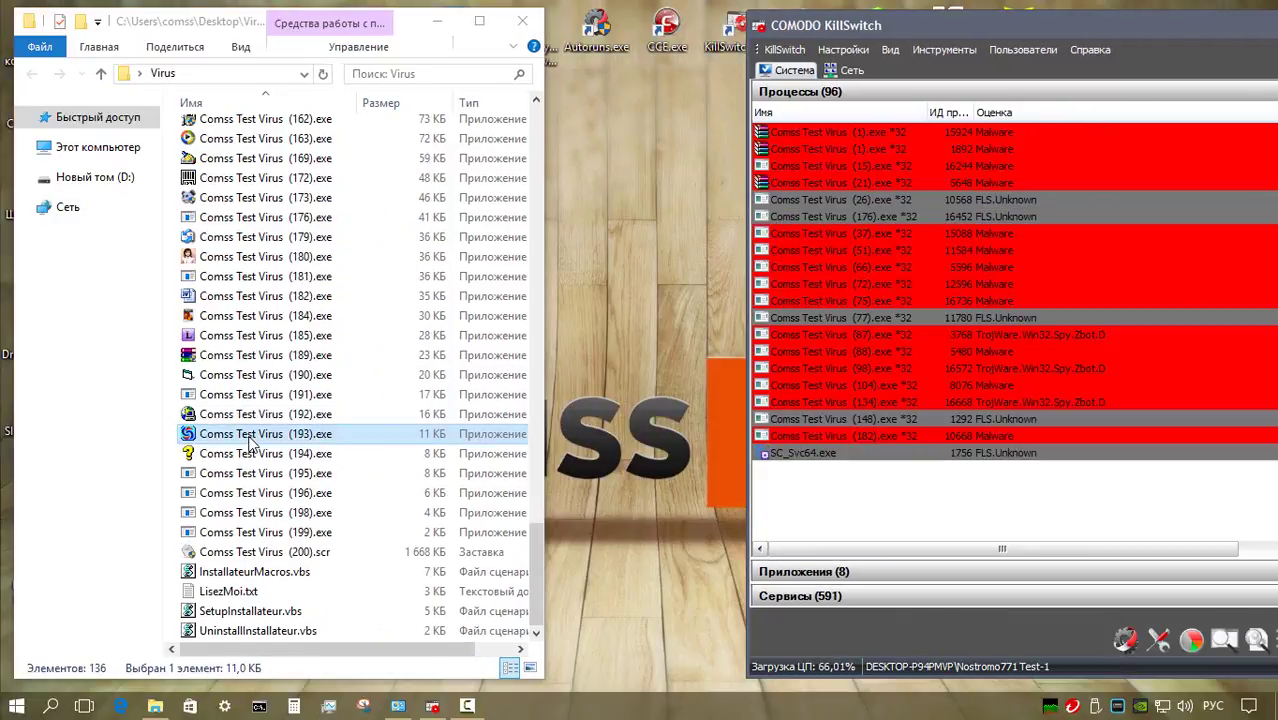
On the Trend Micro system, run "Comss Test Virus (193).exe" as administrator
right_click(252, 434)
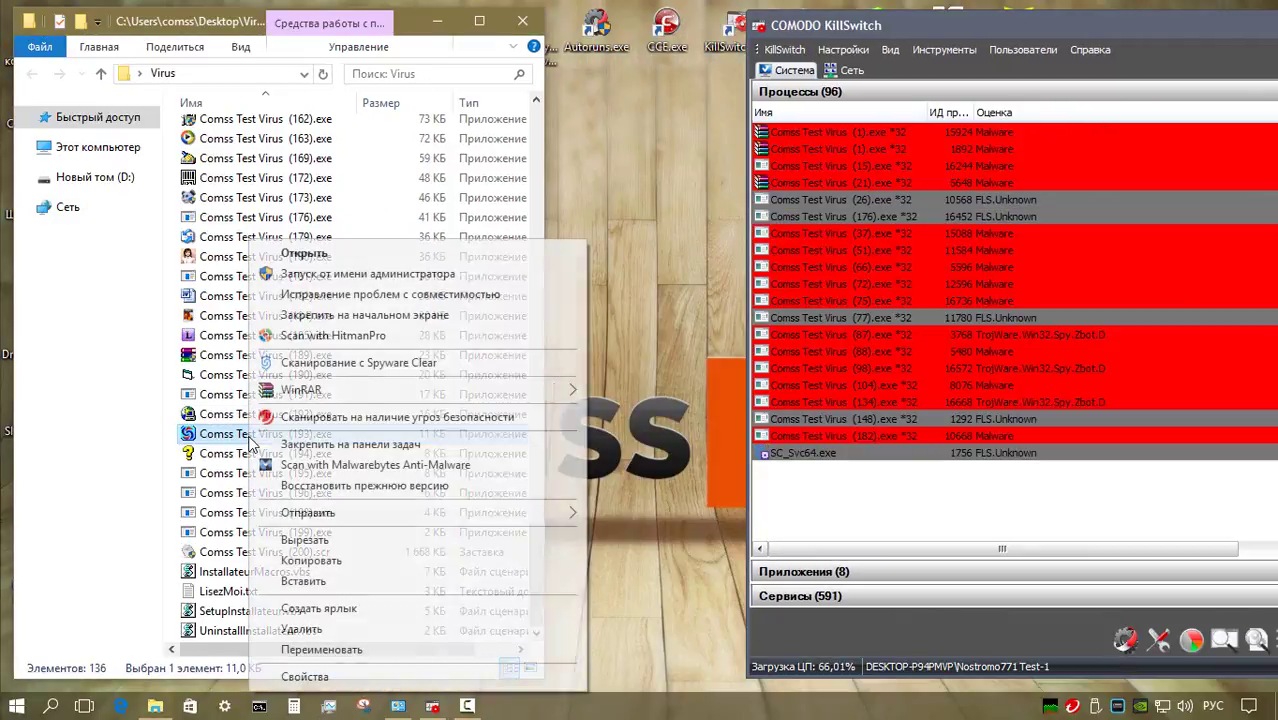
click(374, 274)
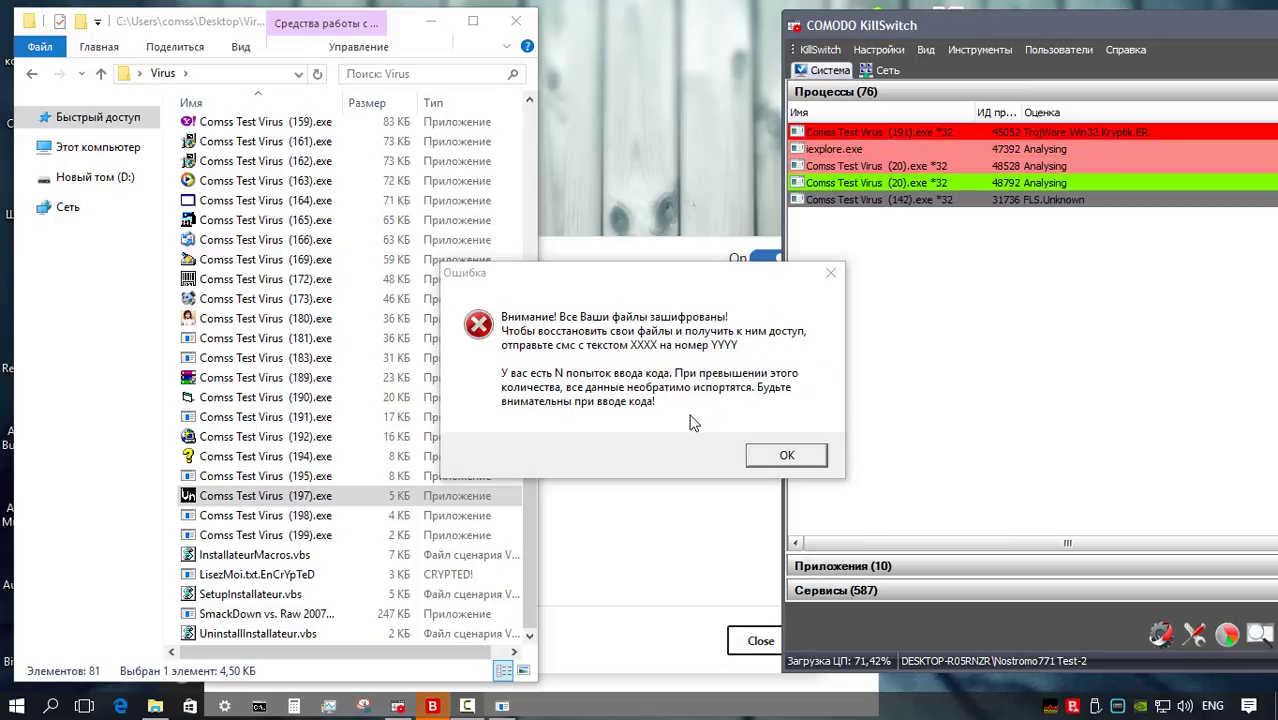
On the Bitdefender system, dismiss the ransom message and the blocked-applications list, and run "Comss Test Virus (198).exe" as administrator
click(788, 456)
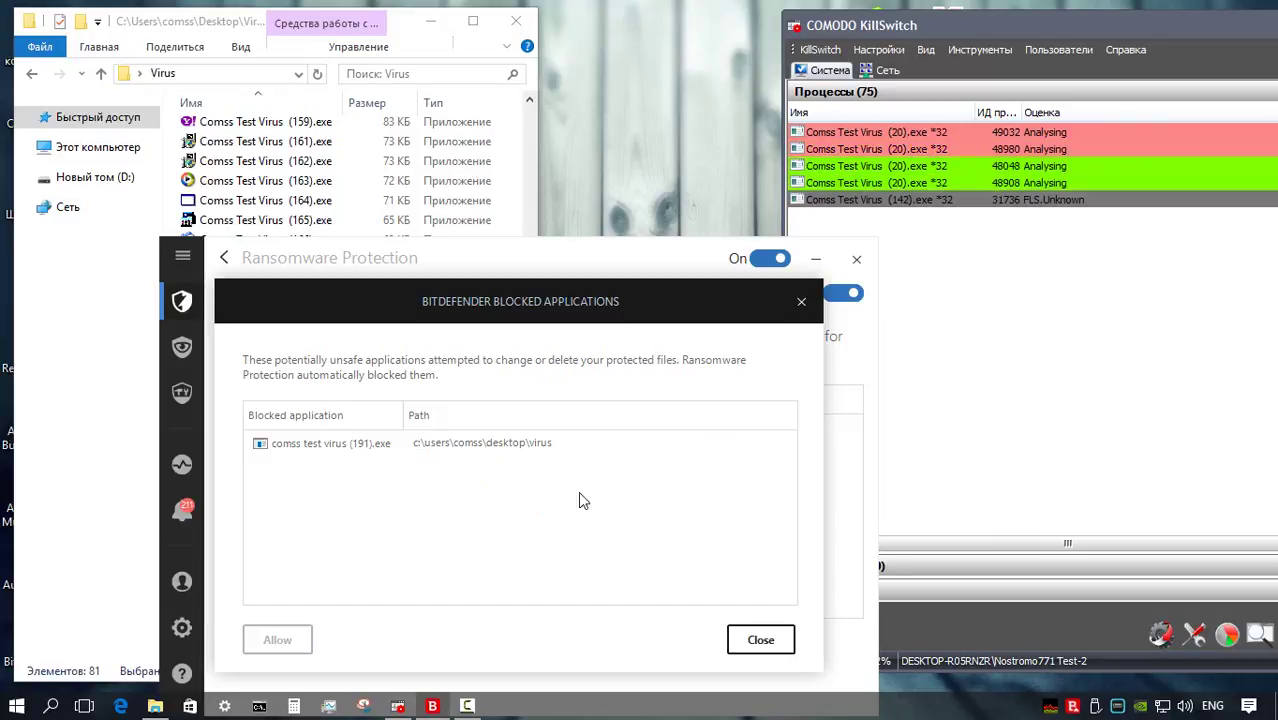
click(760, 639)
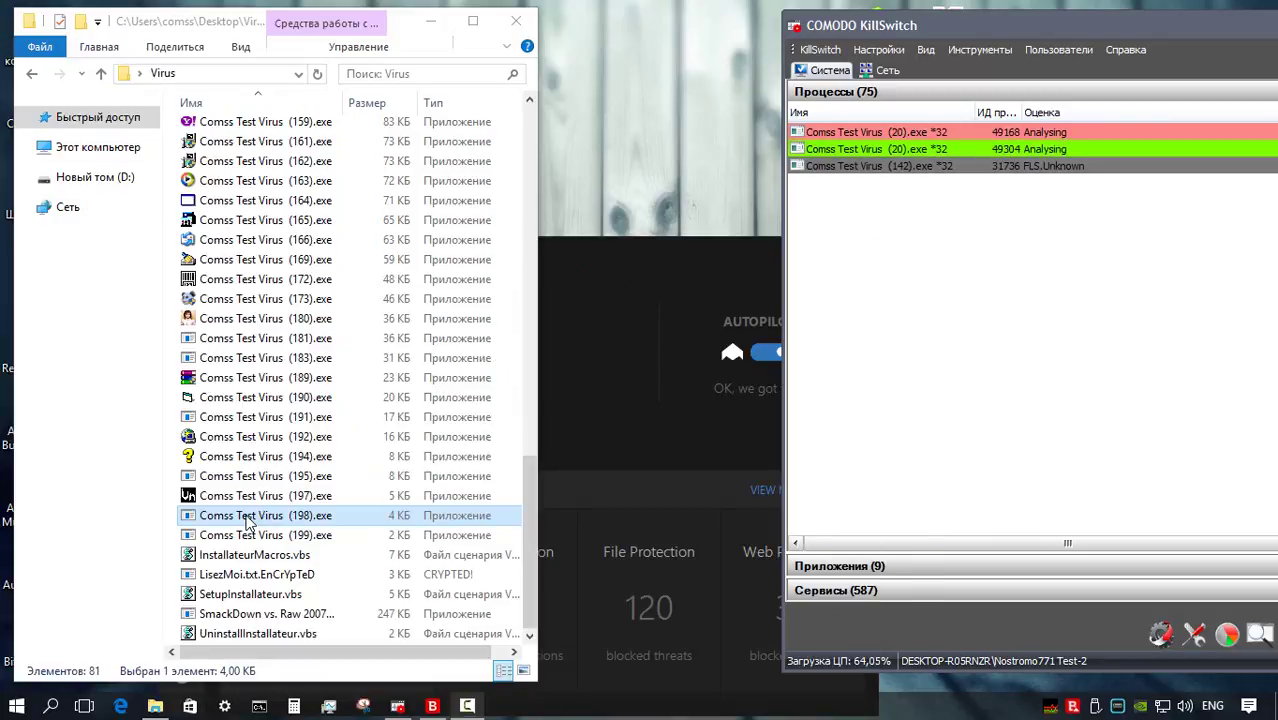
right_click(250, 518)
click(362, 130)
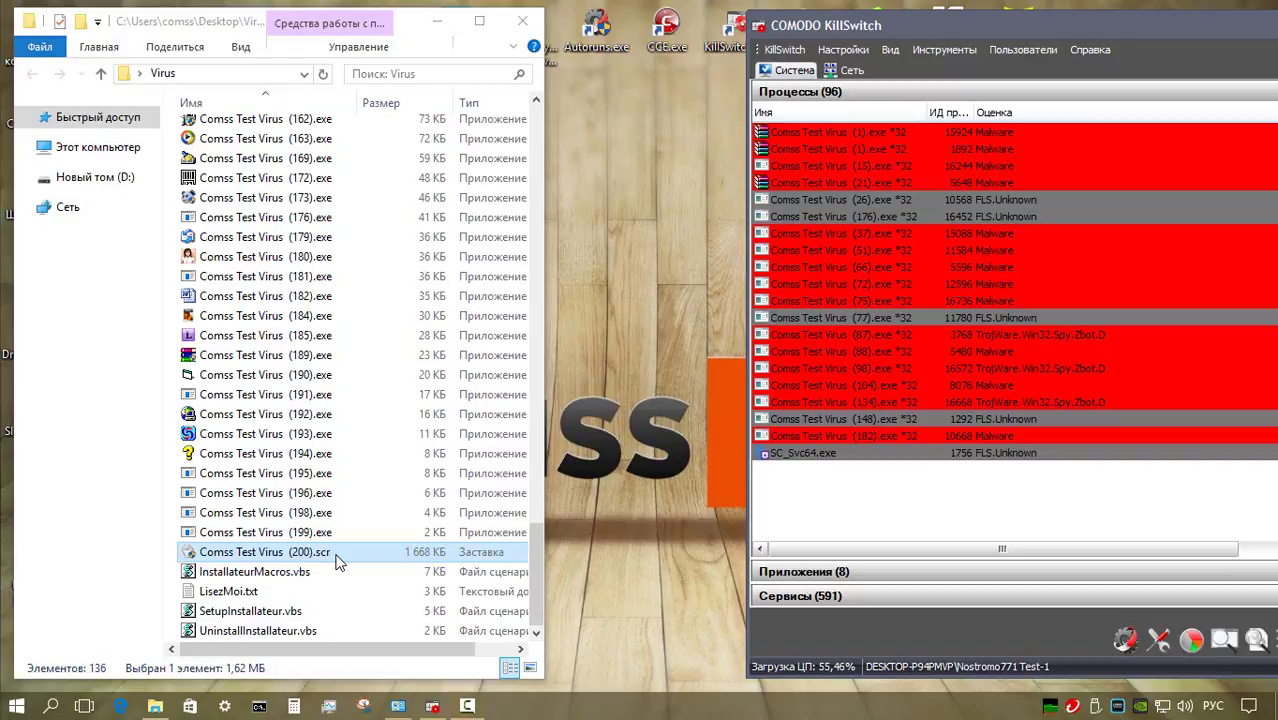
On the Trend Micro system, run "Comss Test Virus (200).scr" and dismiss the suspicious-software alert
right_click(337, 562)
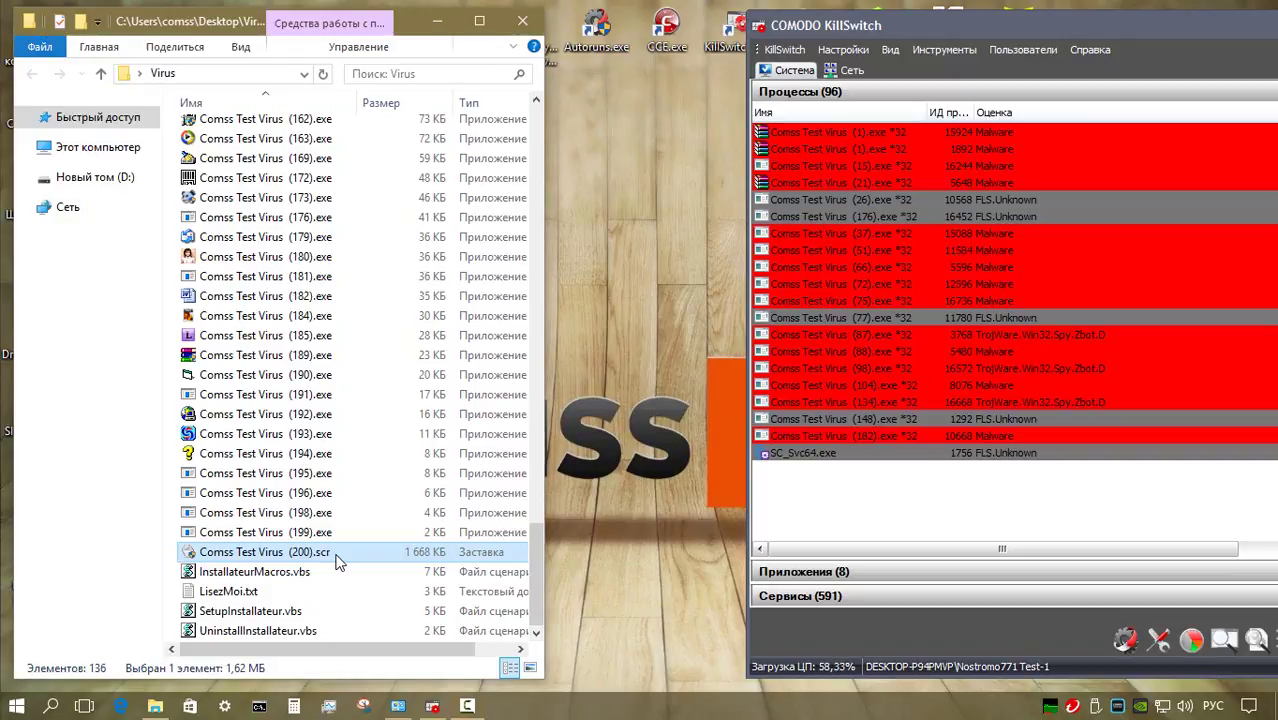
key(Escape)
double_click(308, 558)
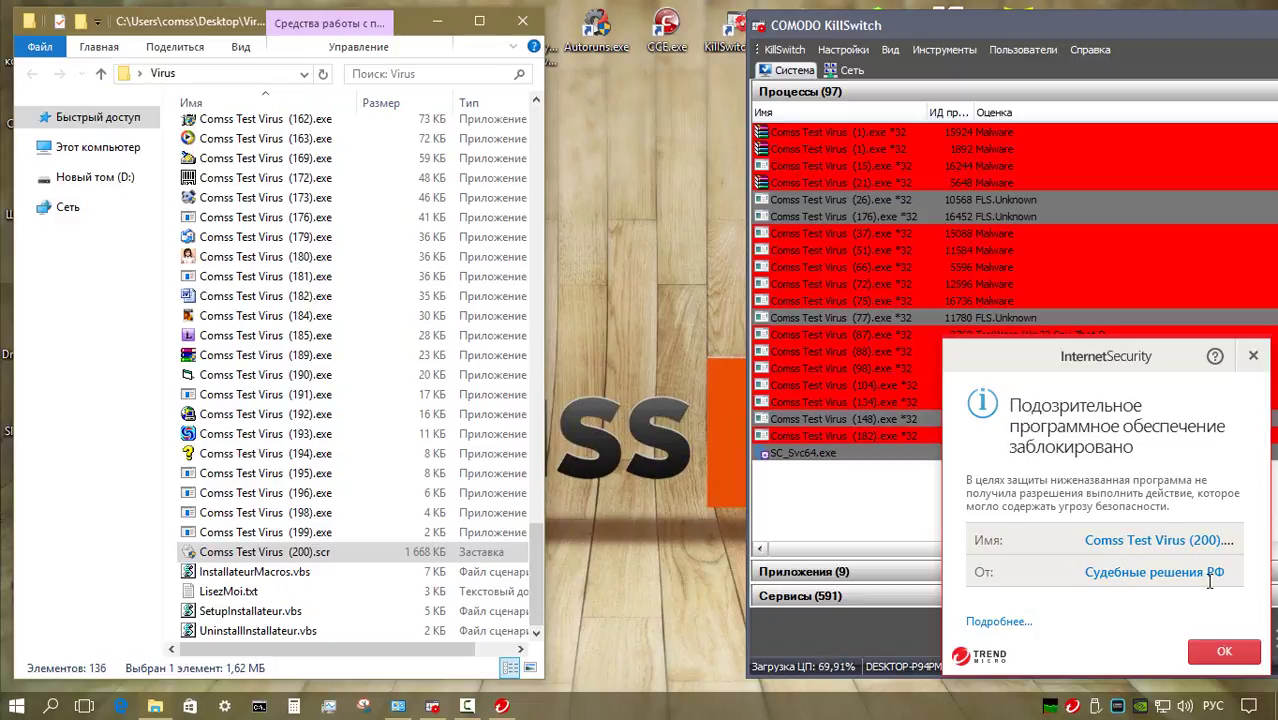
click(1224, 651)
Delete the leftover non-sample items, including the tmp folder and CheckMain.ida, from the Virus folder and close its window
click(305, 593)
key(shift+Down)
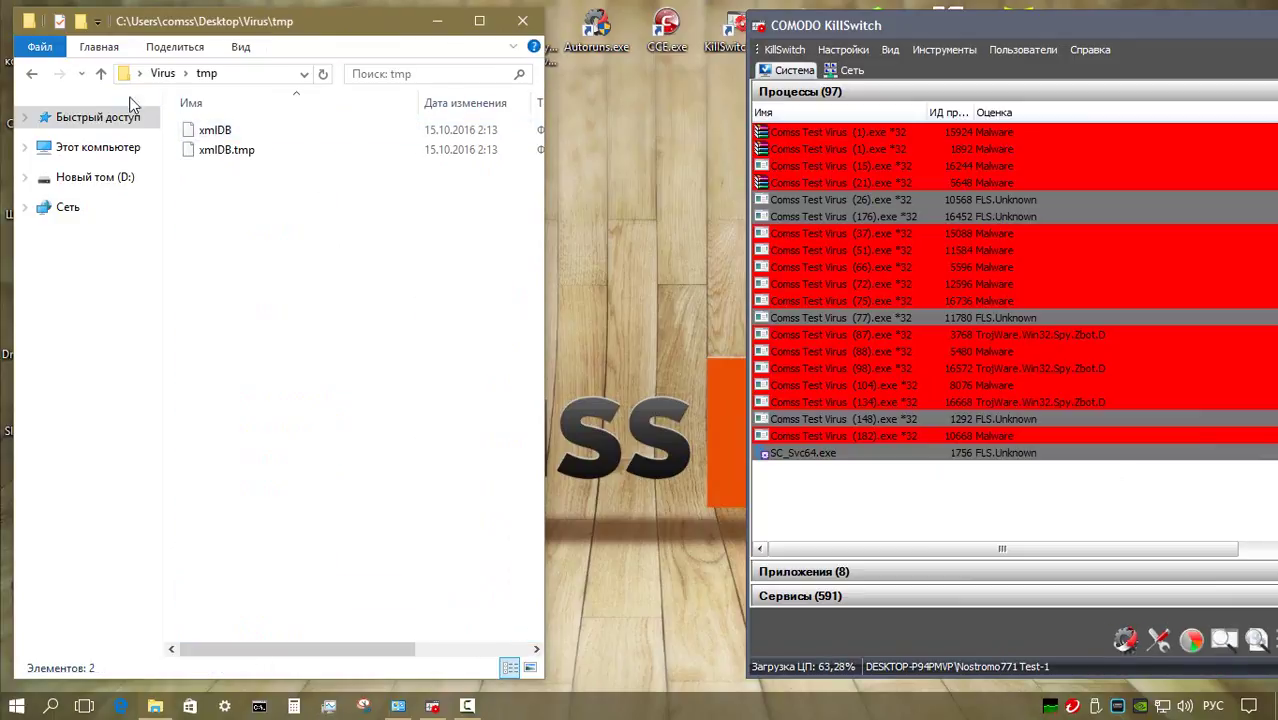
click(101, 73)
key(Delete)
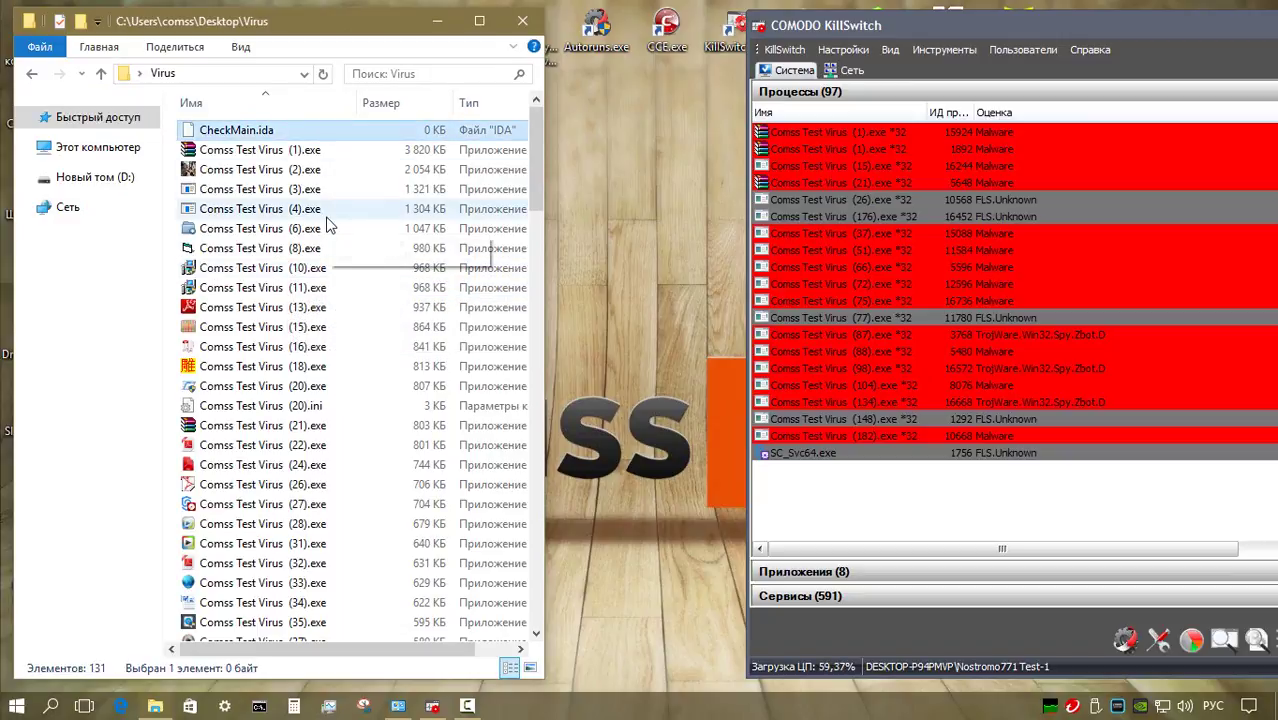
key(Delete)
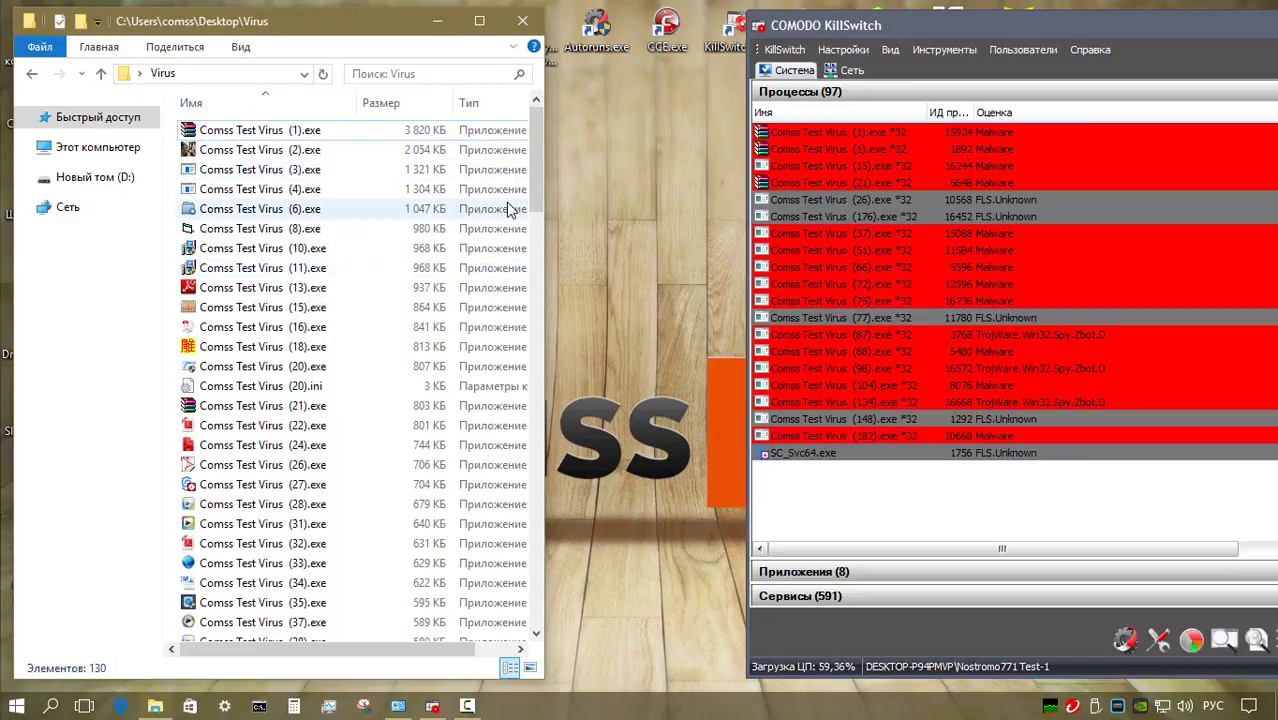
drag(535, 150, 535, 435)
key(alt+F4)
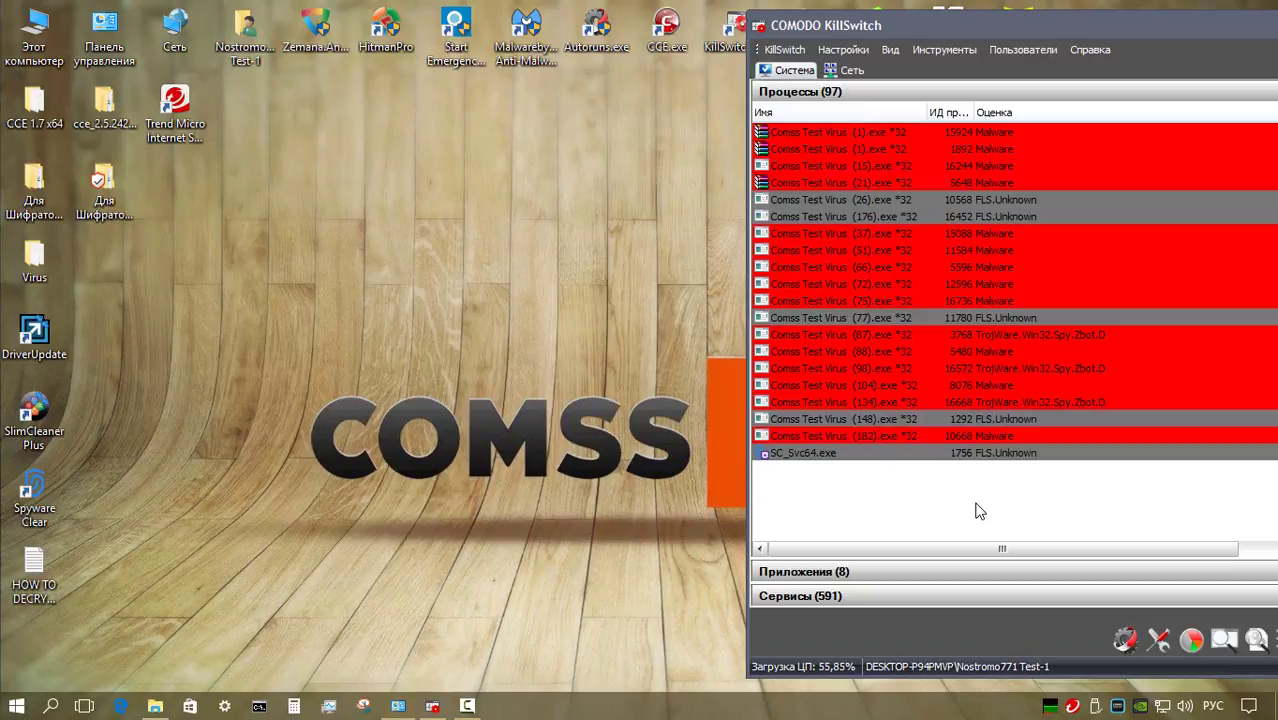
Open the "HOW TO DECRYPT FILES.txt" ransom note on the desktop, read through it and close it
double_click(45, 567)
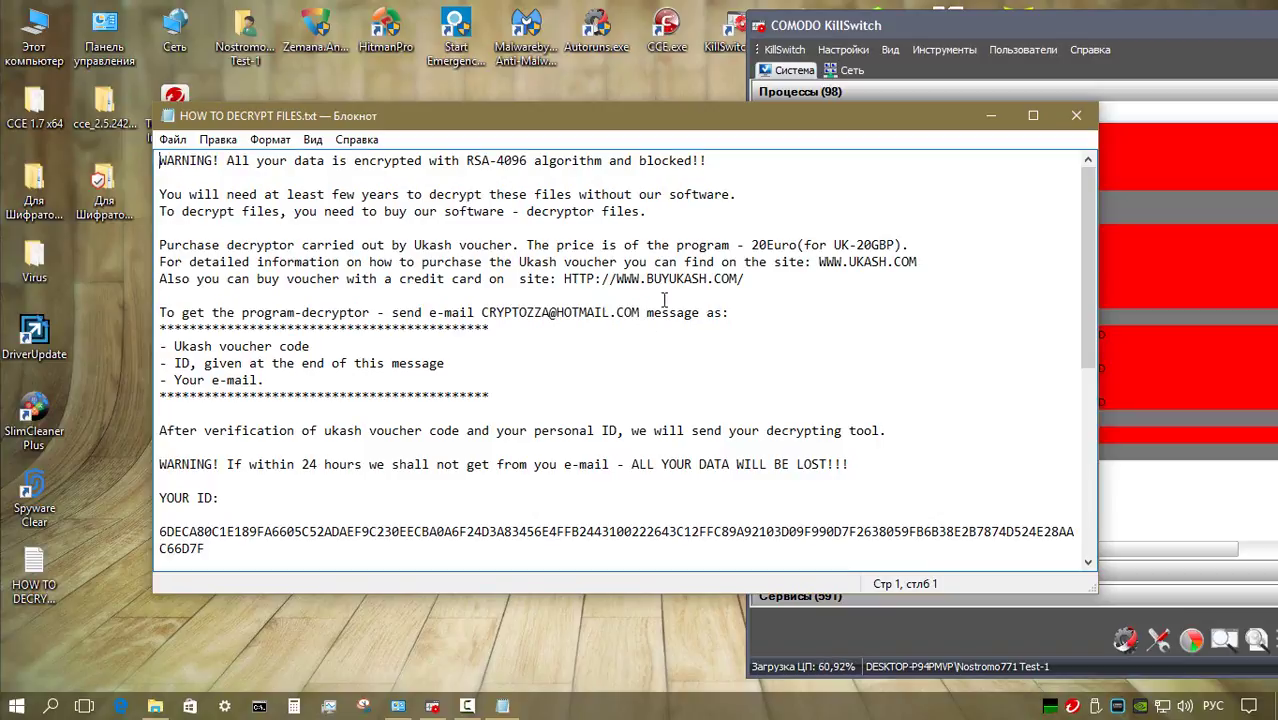
scroll(665, 290, down, 2)
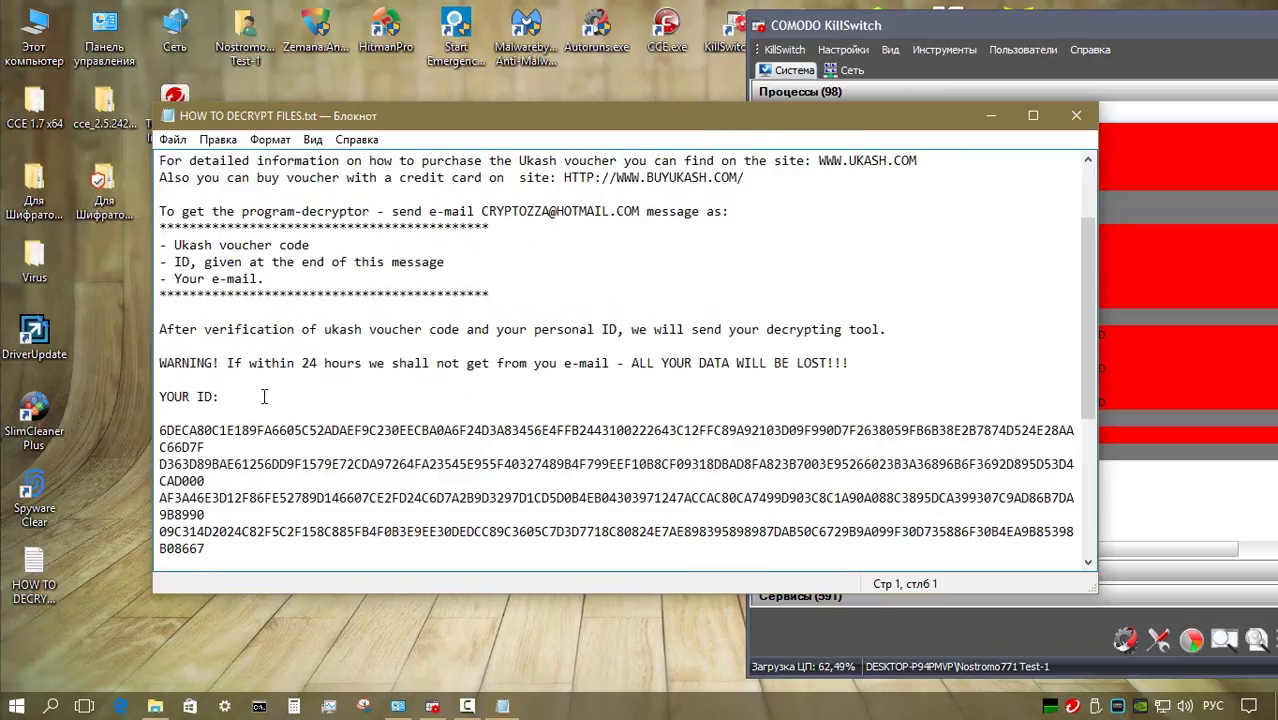
key(alt+F4)
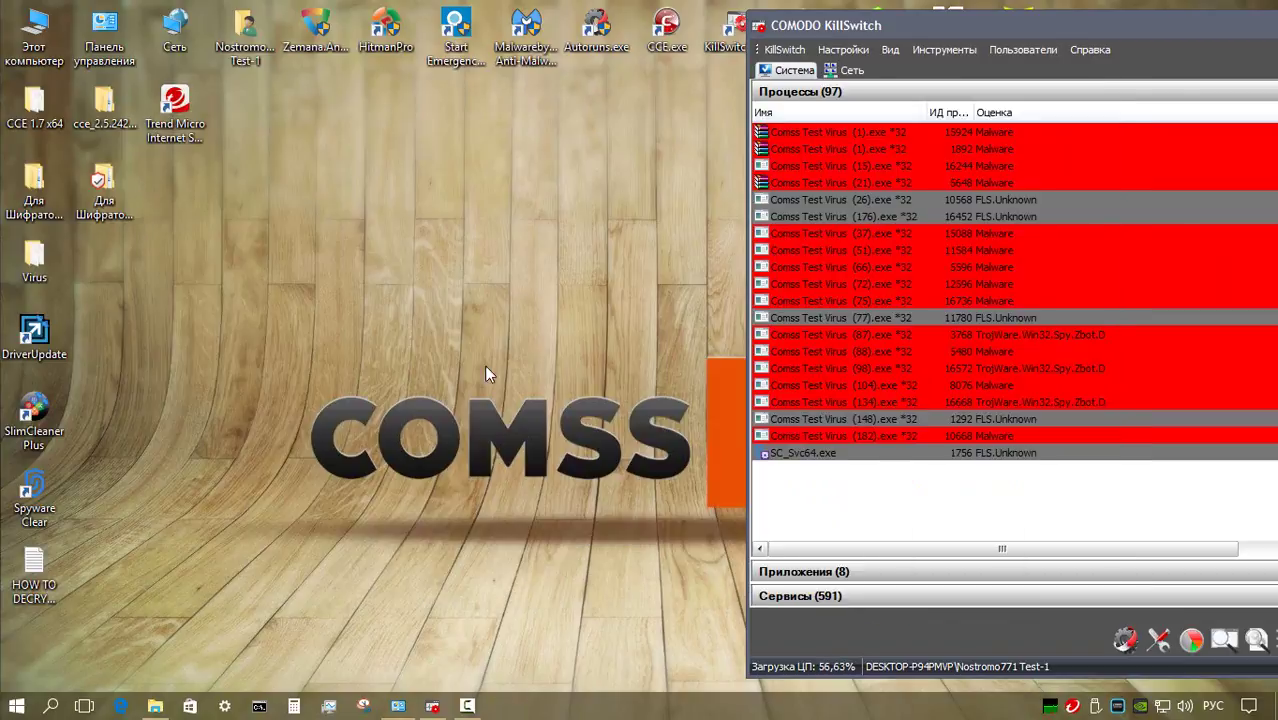
In the Архивы subfolder of the desktop folder "Для Шифраторов", extract P45DE3(1.30)DOS.zip into its own folder and check the extracted contents
double_click(33, 181)
double_click(792, 137)
drag(800, 28, 486, 20)
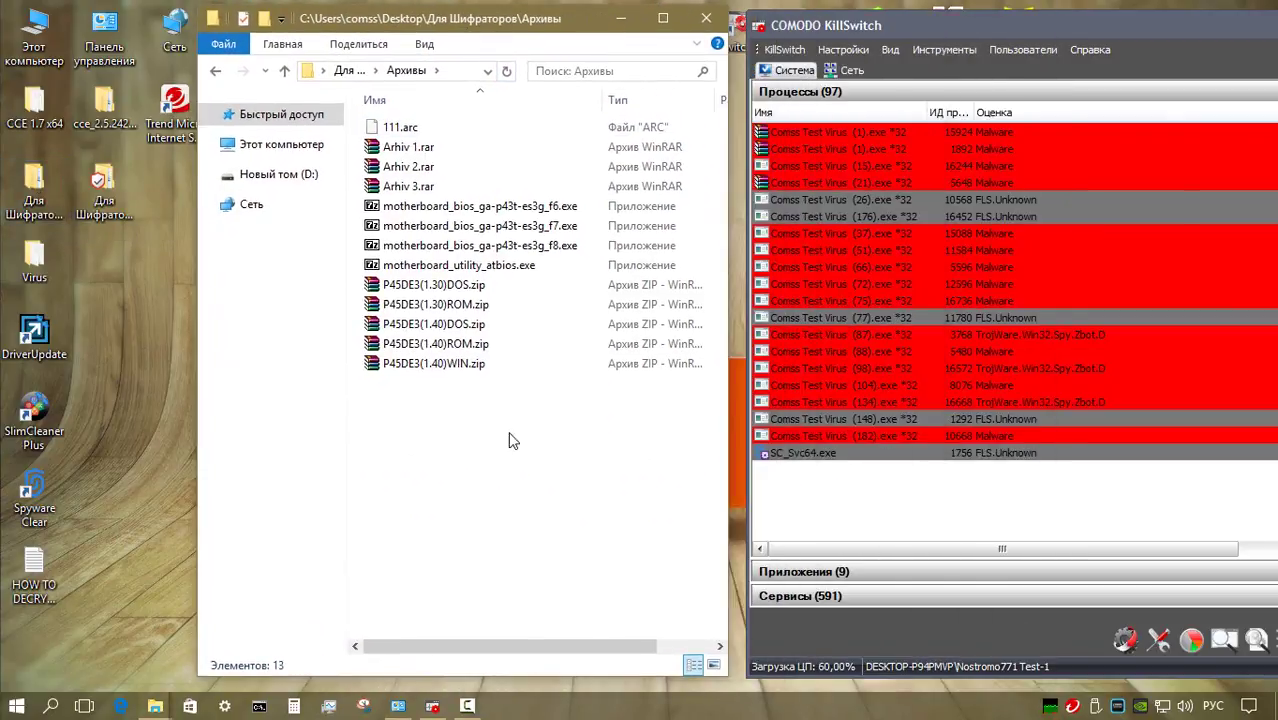
click(470, 287)
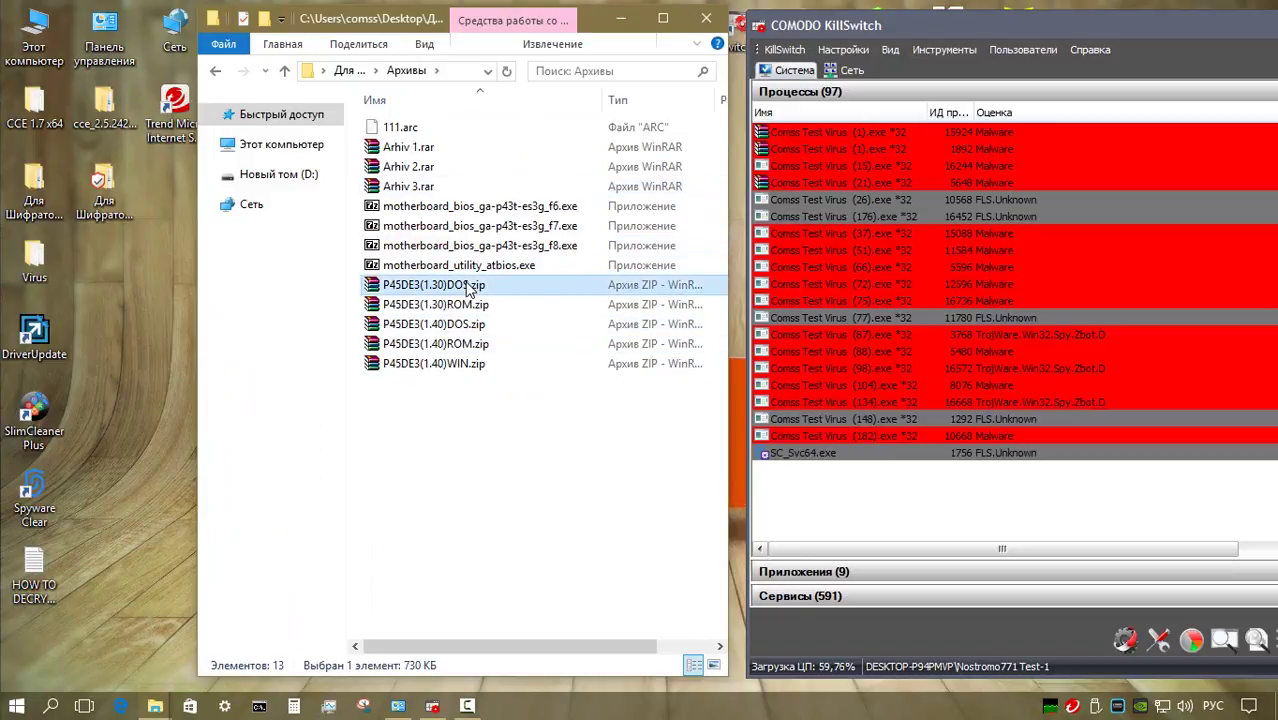
right_click(470, 287)
mouse_move(550, 316)
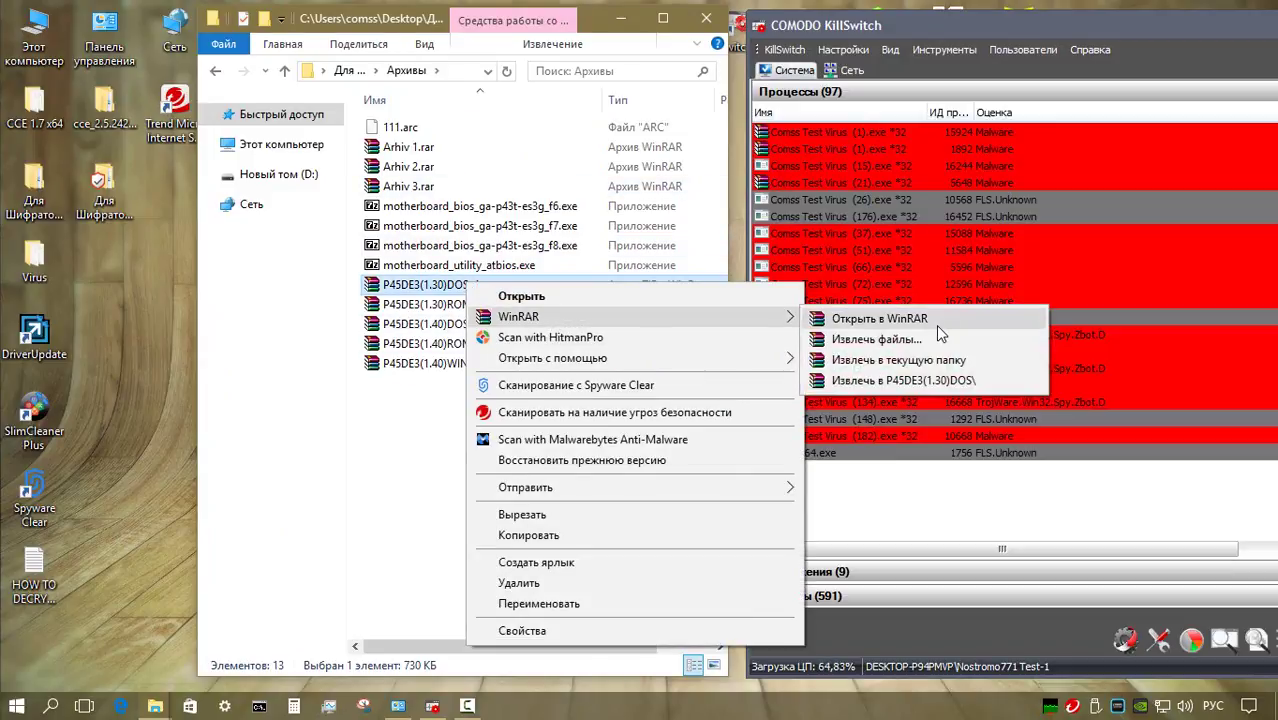
click(919, 380)
double_click(476, 131)
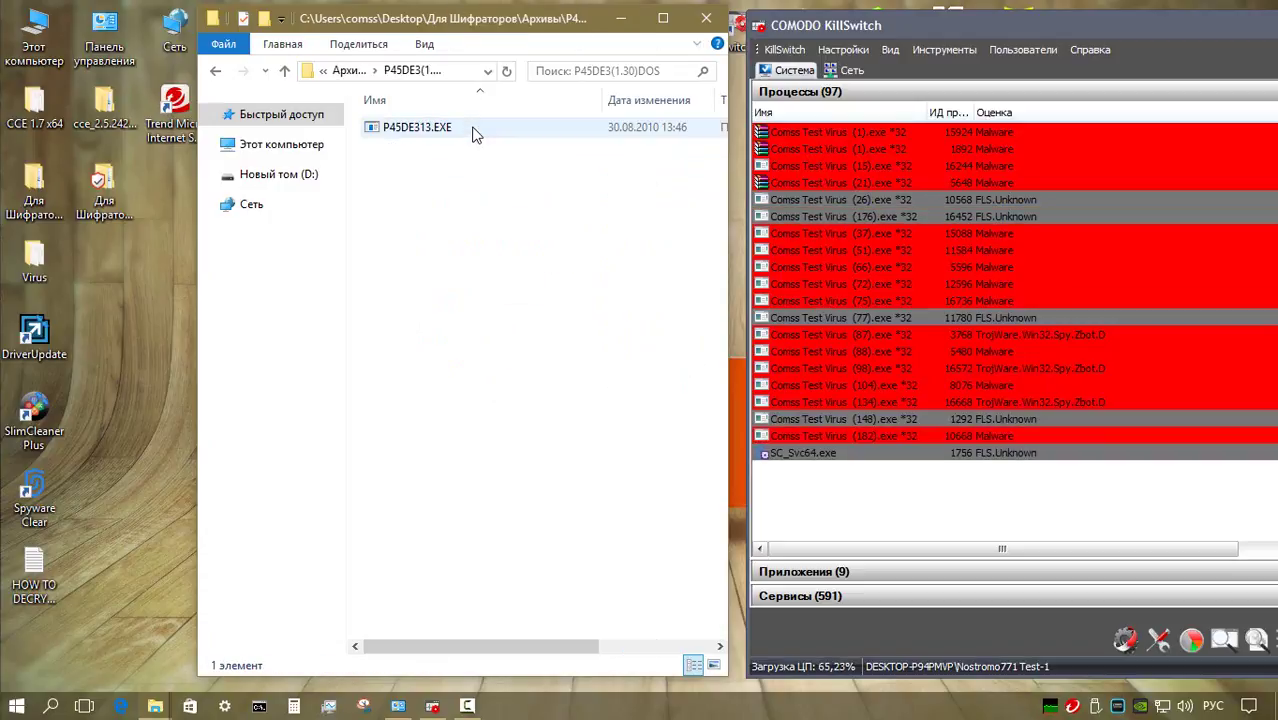
click(284, 70)
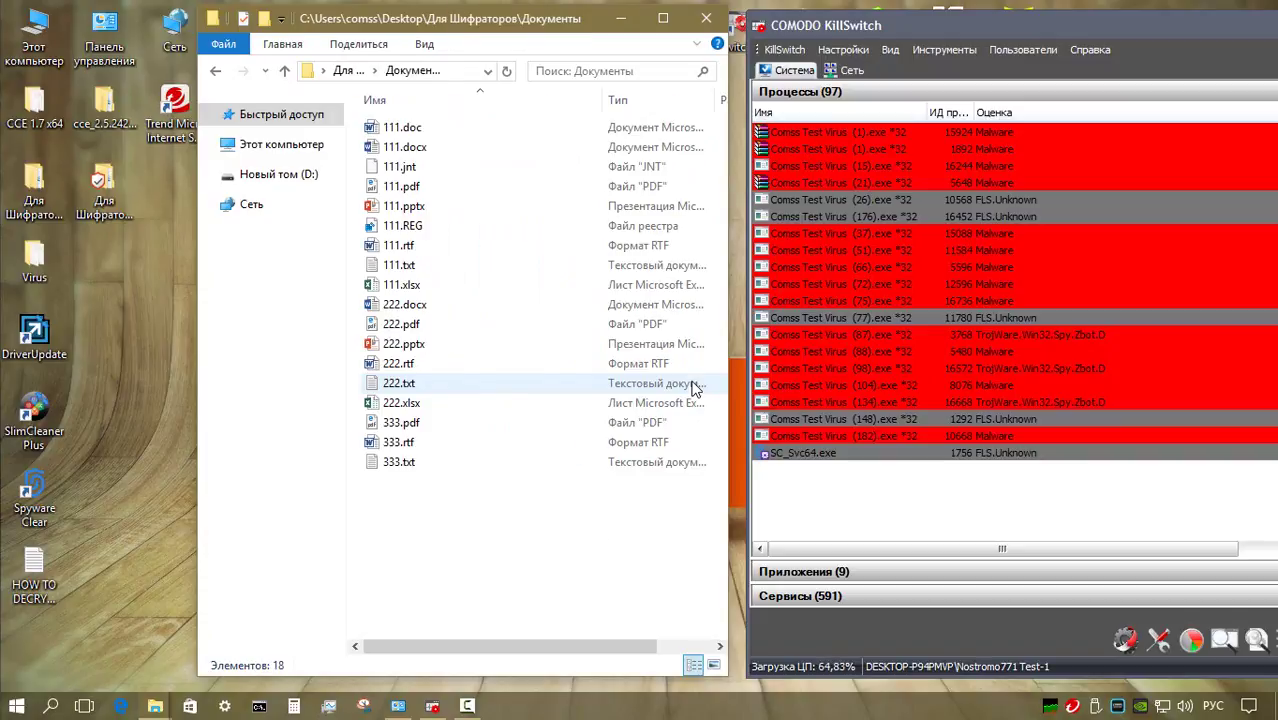
Check 222.txt in the Документы folder and the "Babymetal (2014) MP3" folder in Музыка for signs of encryption
double_click(433, 383)
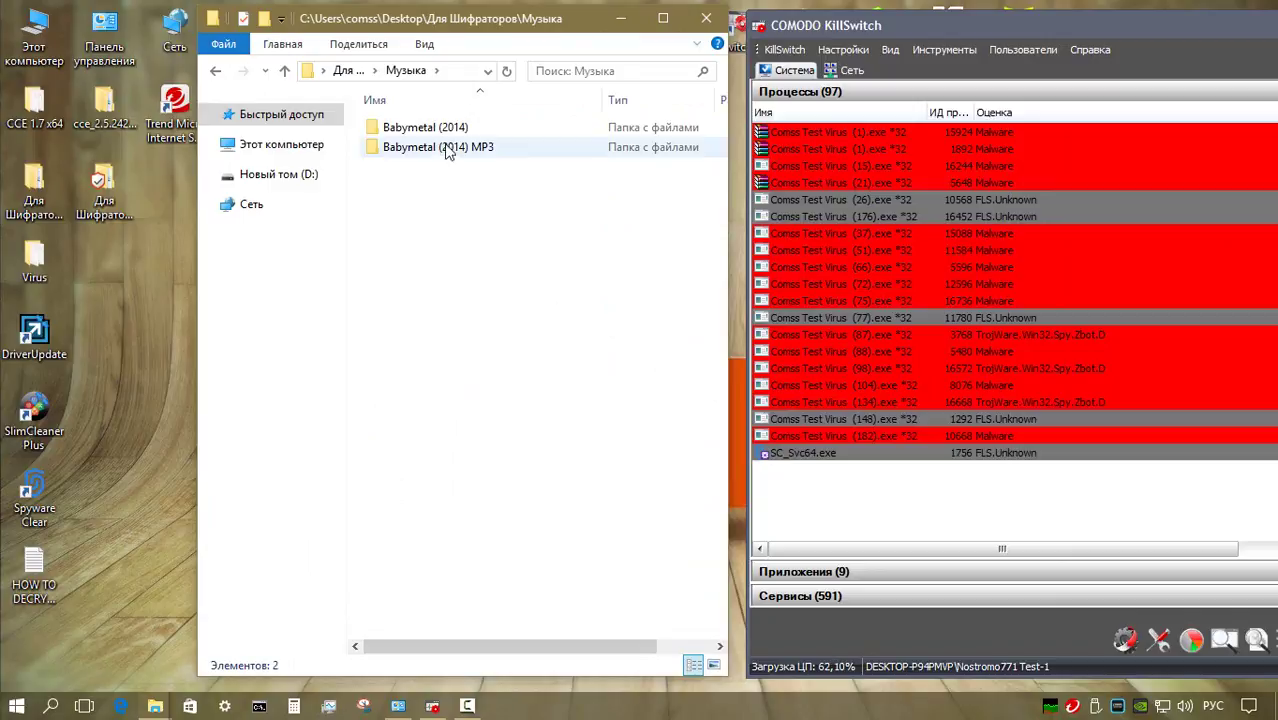
double_click(447, 150)
double_click(432, 147)
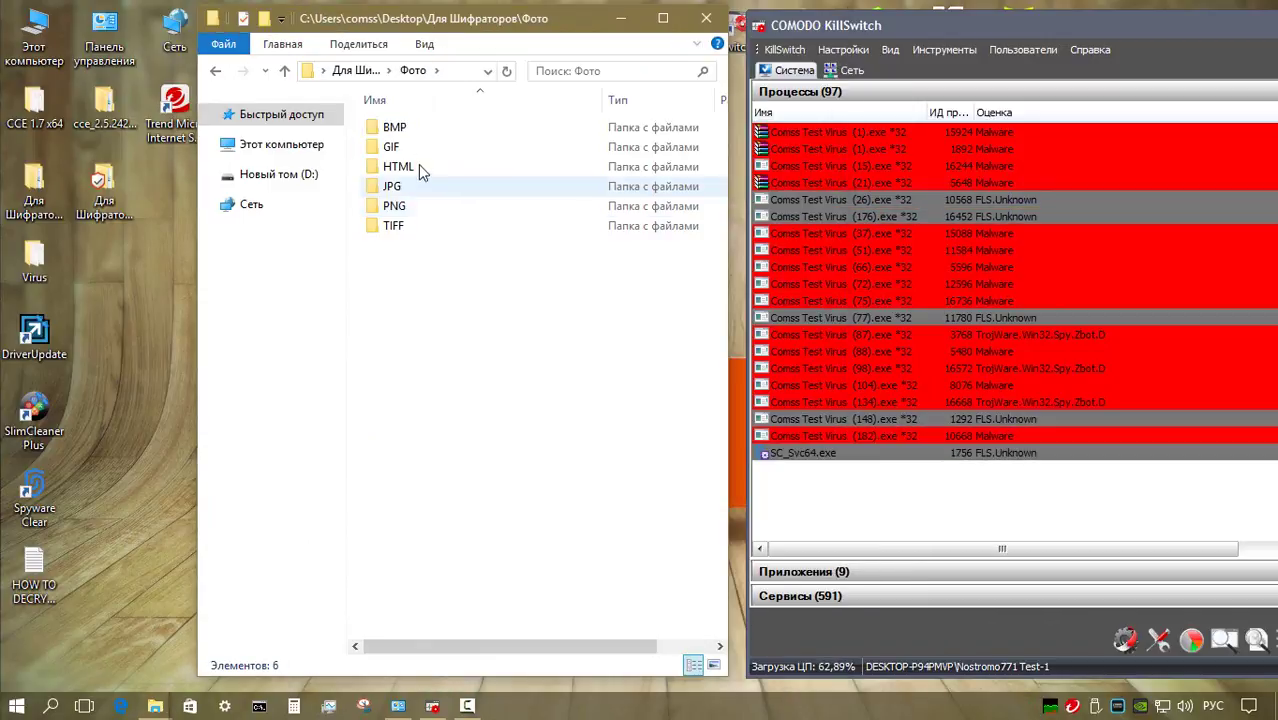
Inspect the images in the BMP and GIF subfolders of Фото, and open the first file in the HTML subfolder
double_click(422, 128)
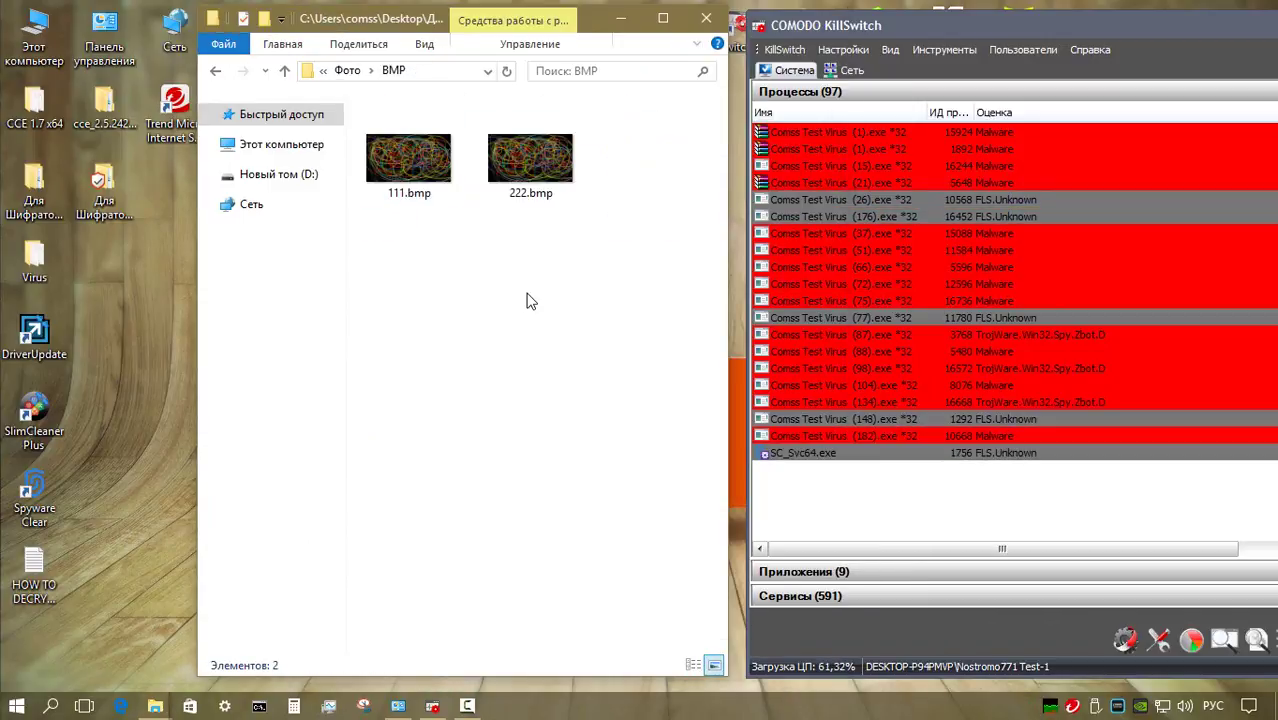
click(284, 70)
double_click(415, 148)
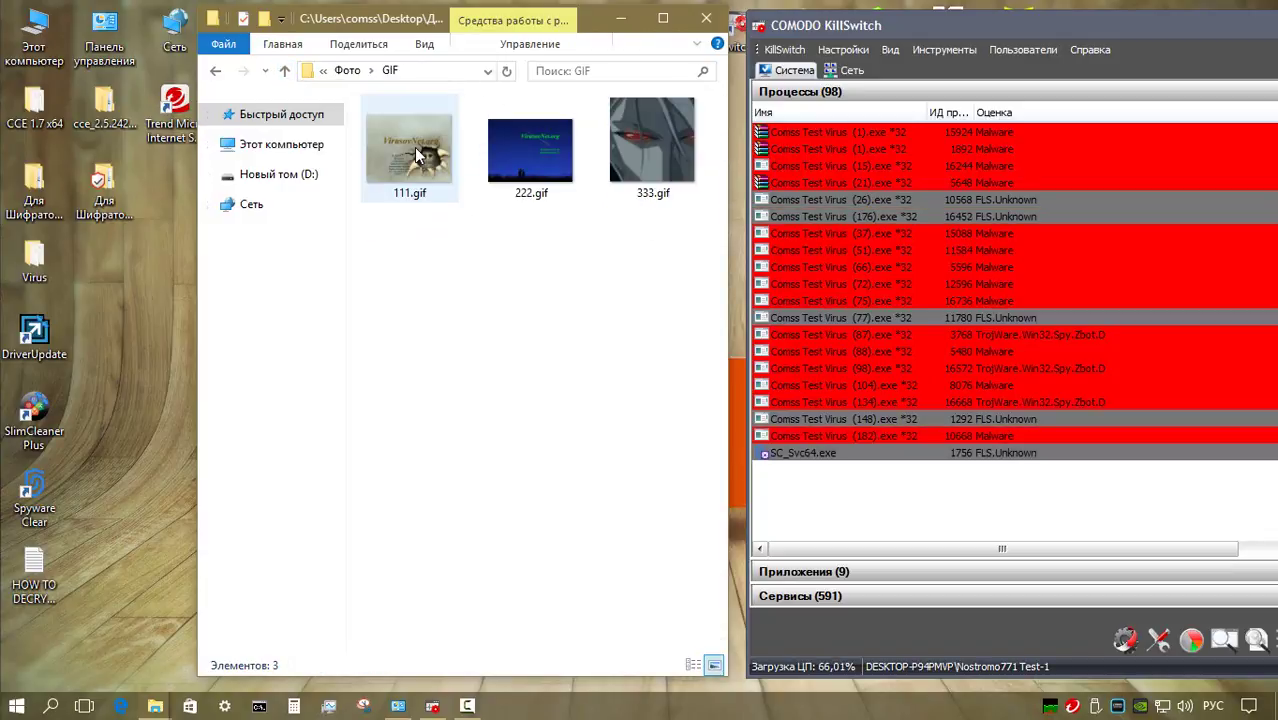
click(284, 70)
double_click(447, 165)
double_click(420, 130)
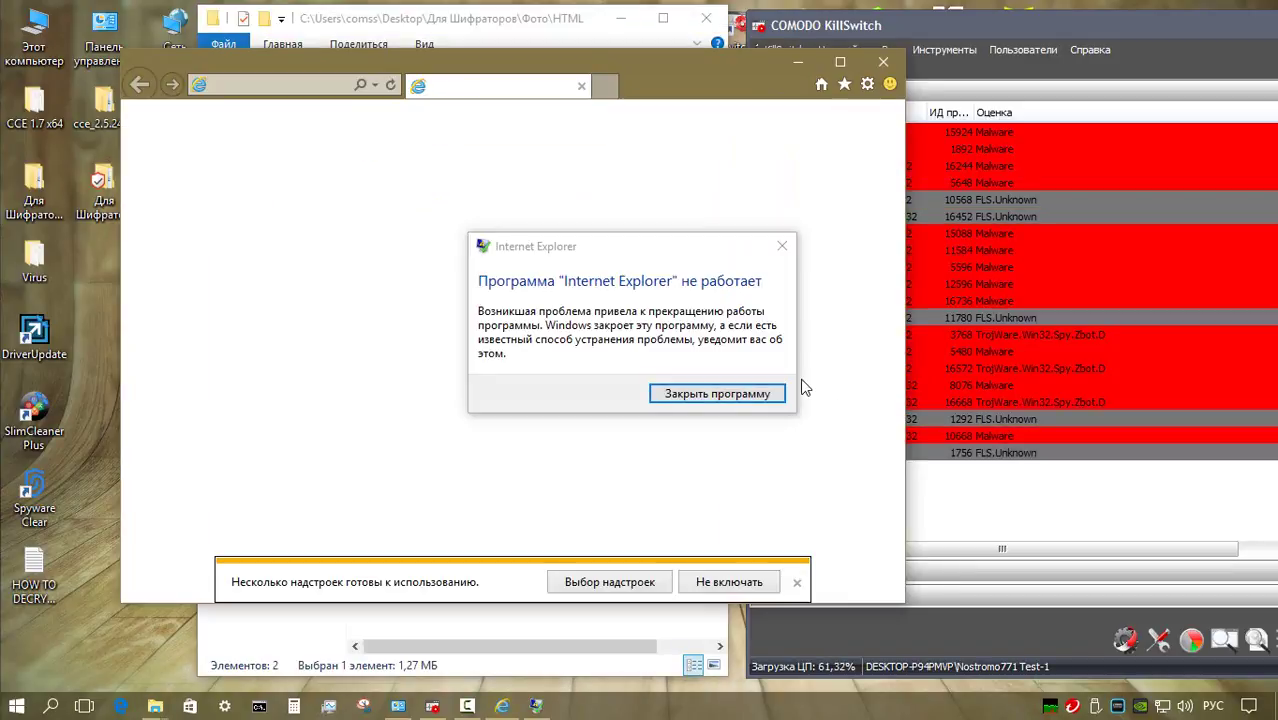
Dismiss the Internet Explorer error and page, and check the remaining image subfolders of Фото, including JPG and PNG, for encryption
click(741, 395)
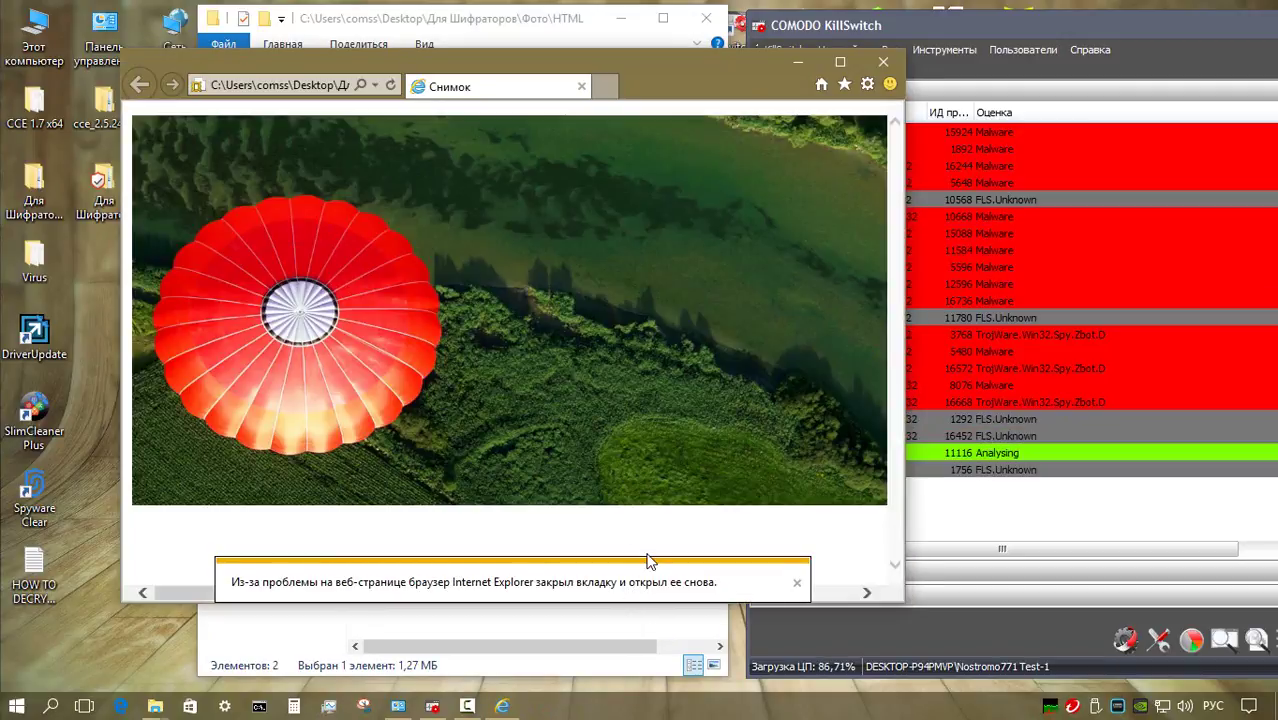
click(883, 66)
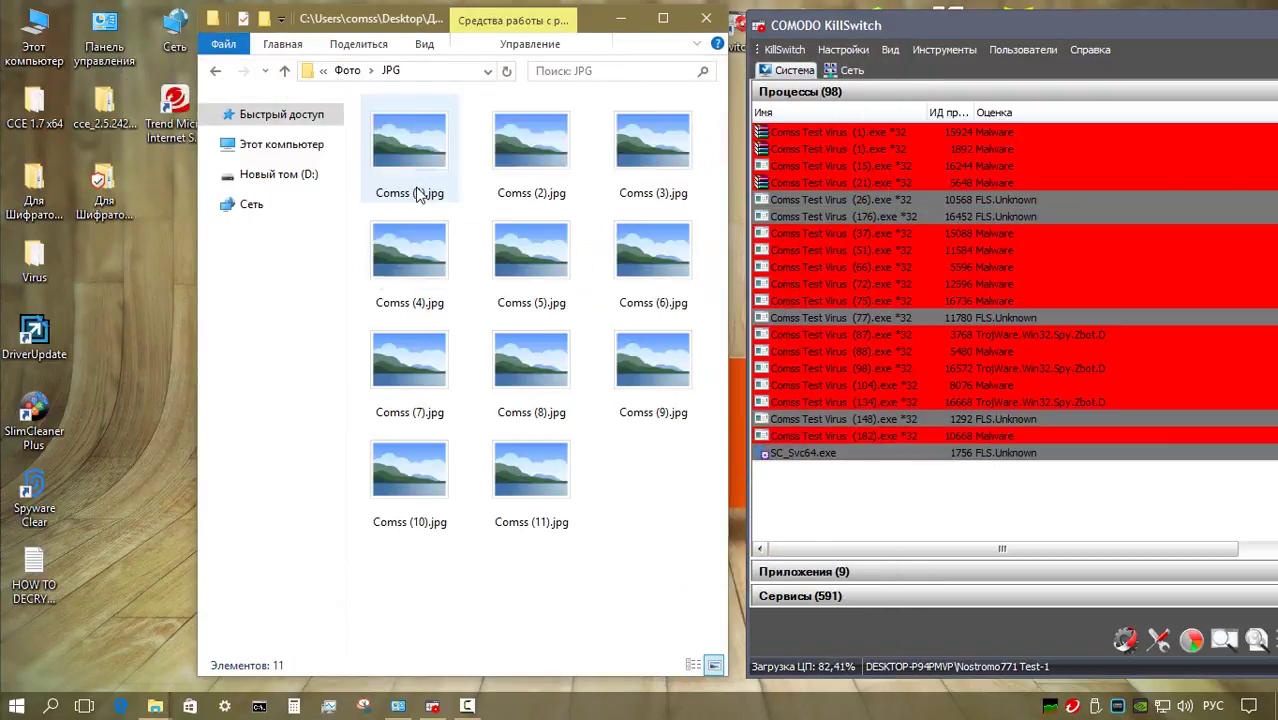
key(alt+Left)
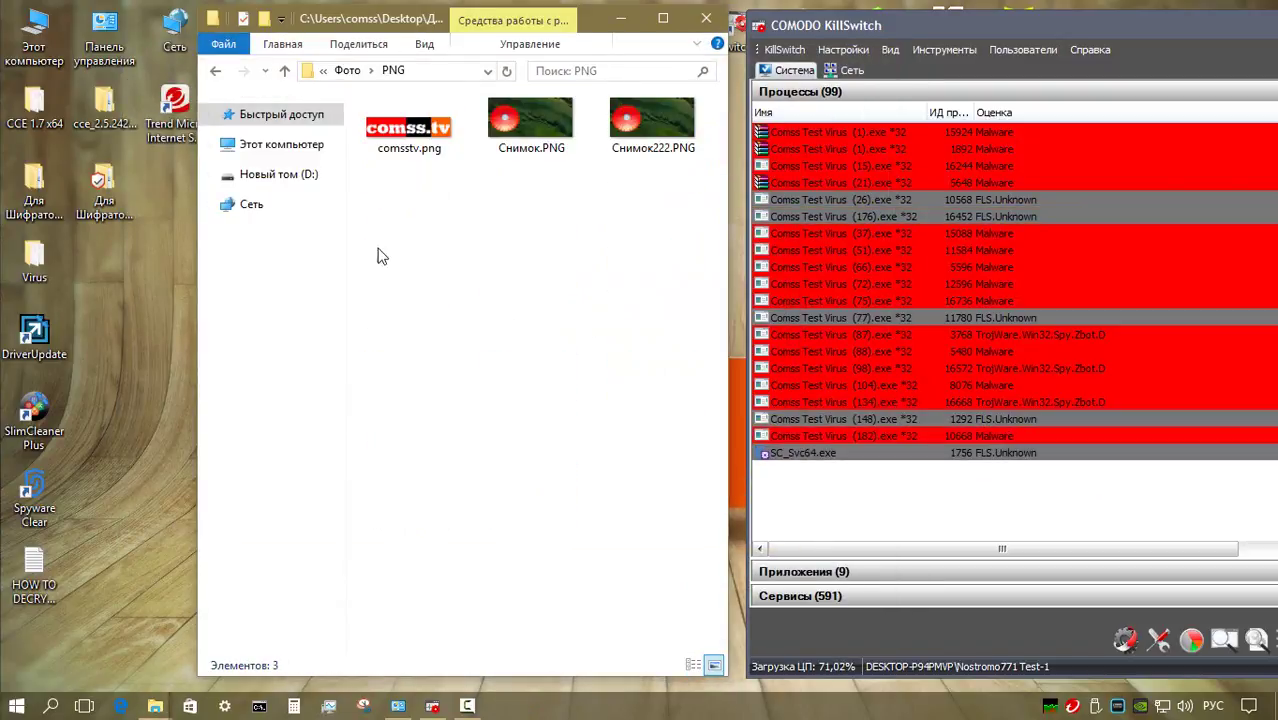
click(286, 77)
double_click(430, 234)
click(706, 18)
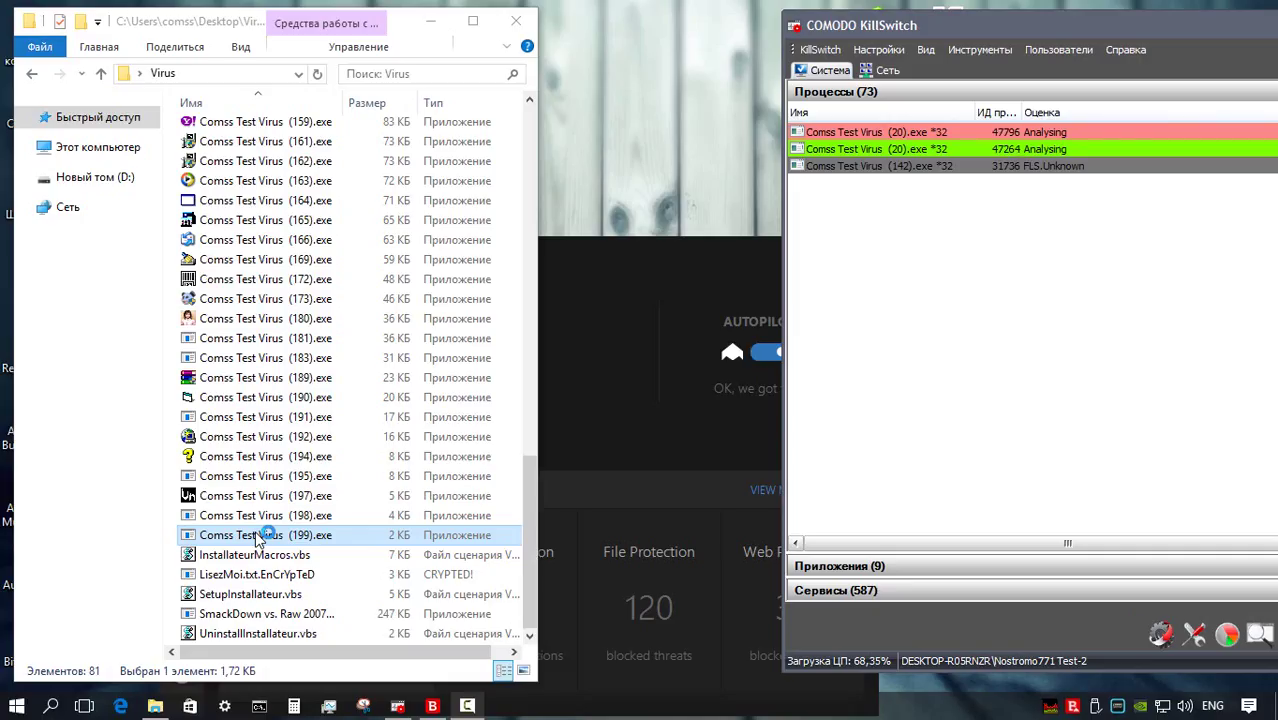
Try to run Comss Test Virus (199).exe from the Virus folder, first as administrator and again normally, dismissing the messages
right_click(260, 535)
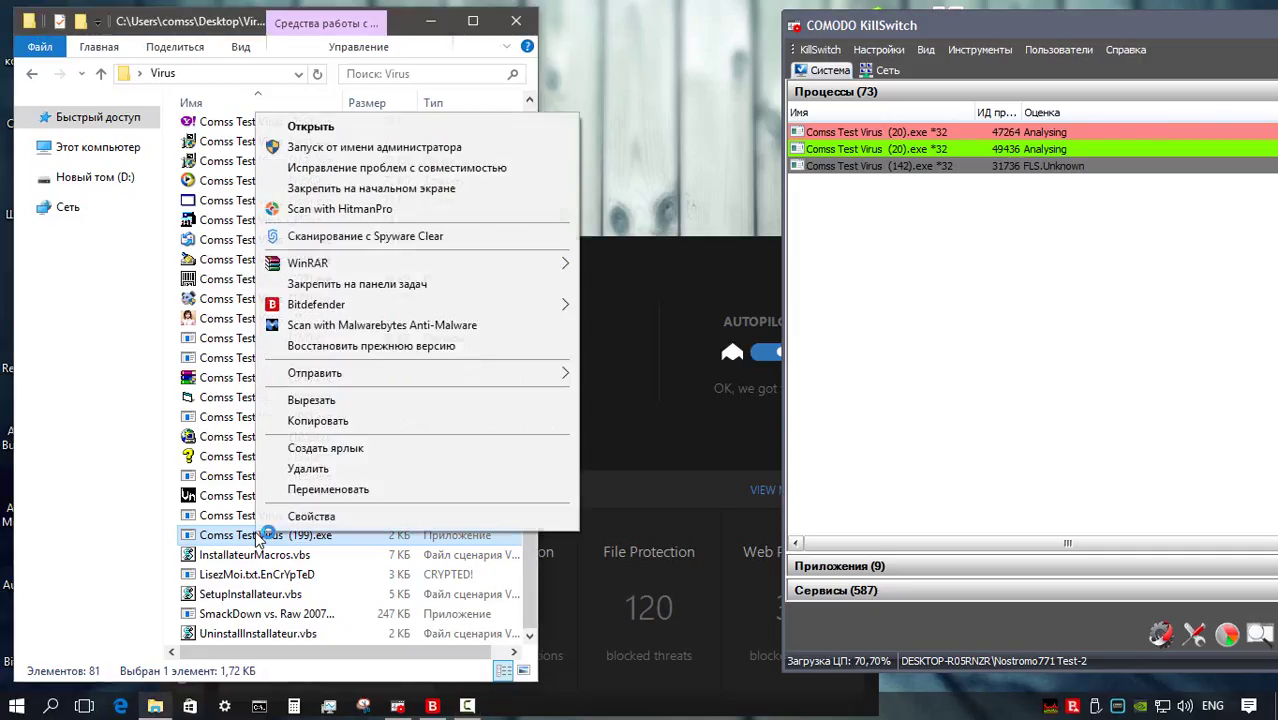
click(368, 148)
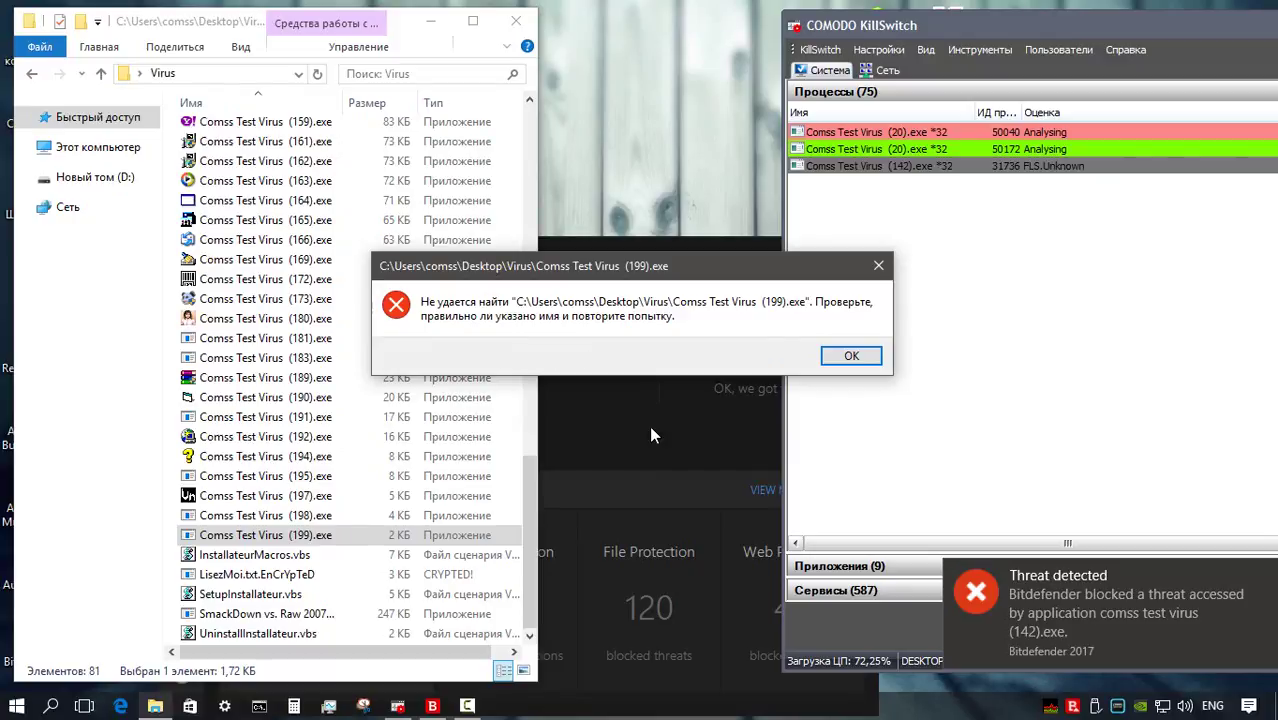
click(845, 360)
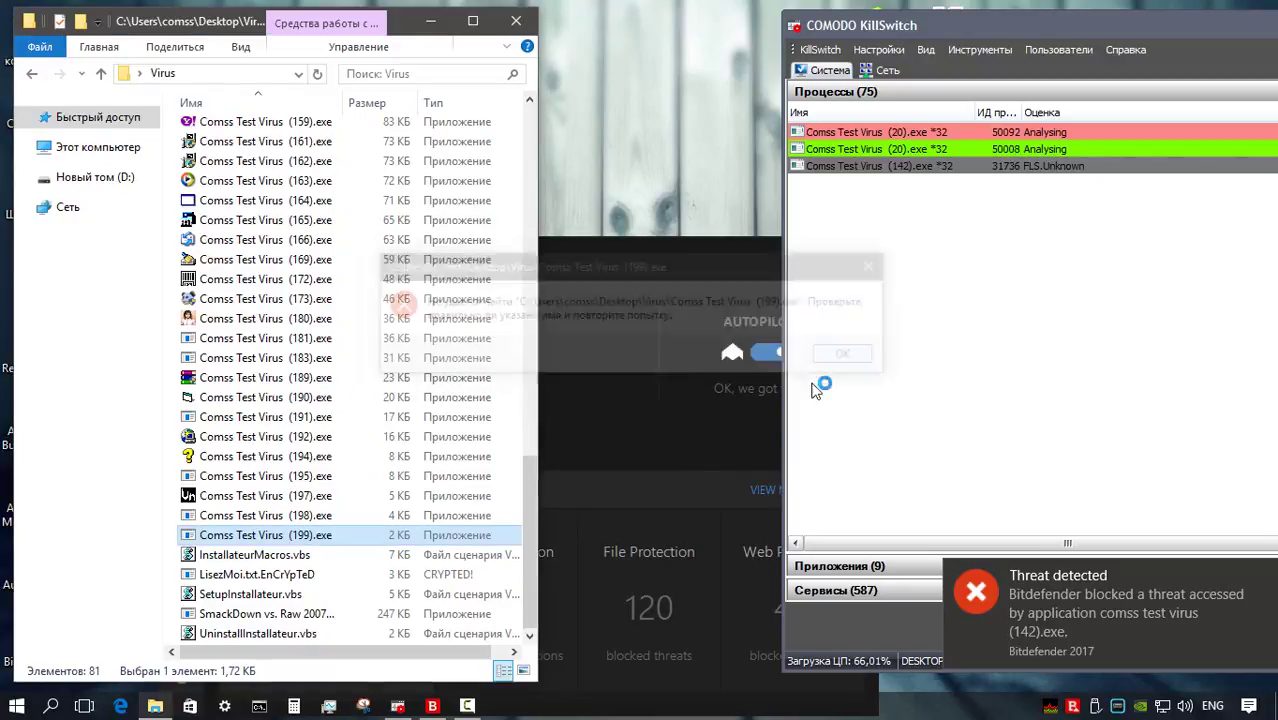
double_click(316, 534)
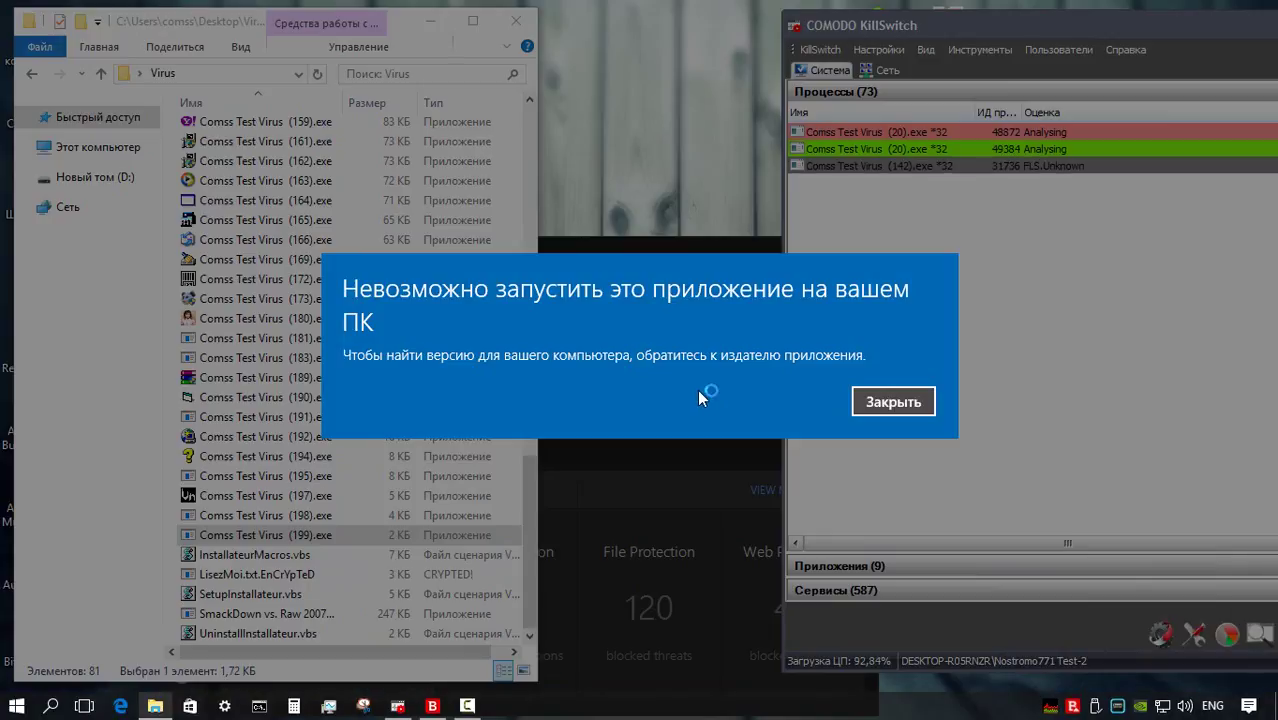
click(891, 401)
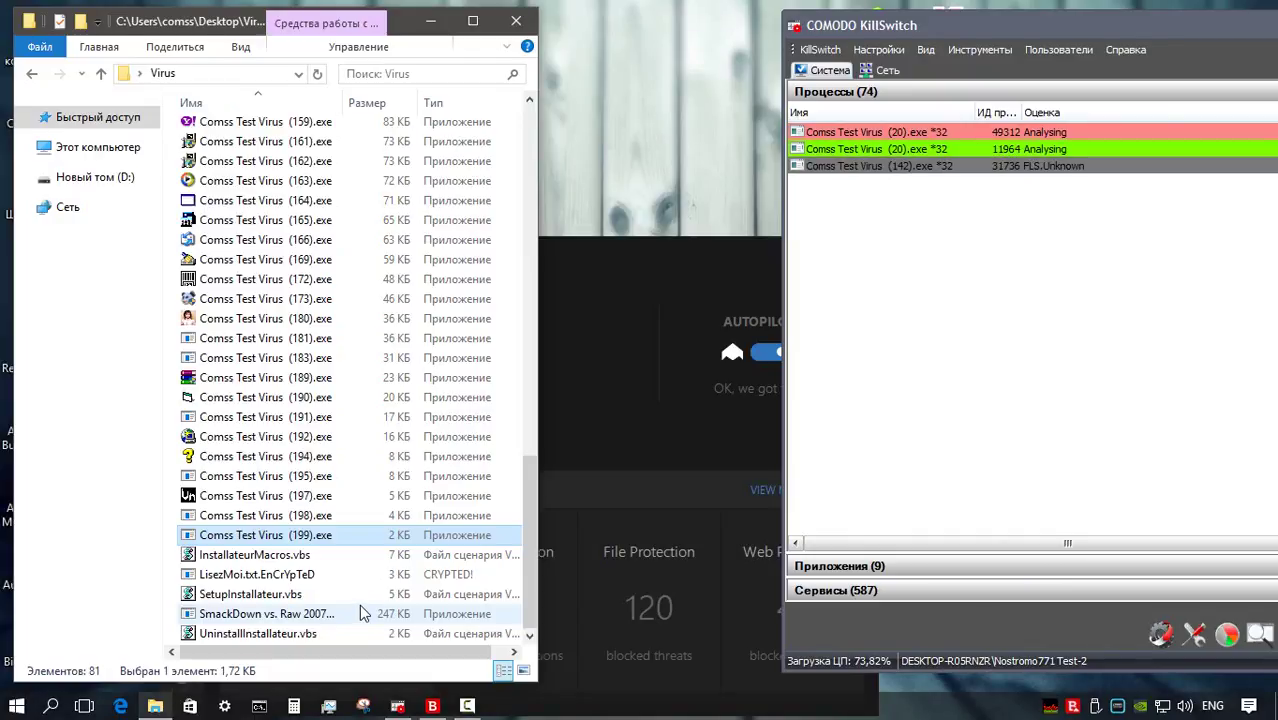
Open LisezMoi.txt.EnCrYpTeD in the Virus folder, dismiss the ransom alert, and read and close the "КАК РАСШИФРОВАТЬ ФАЙЛЫ.txt" note
click(332, 600)
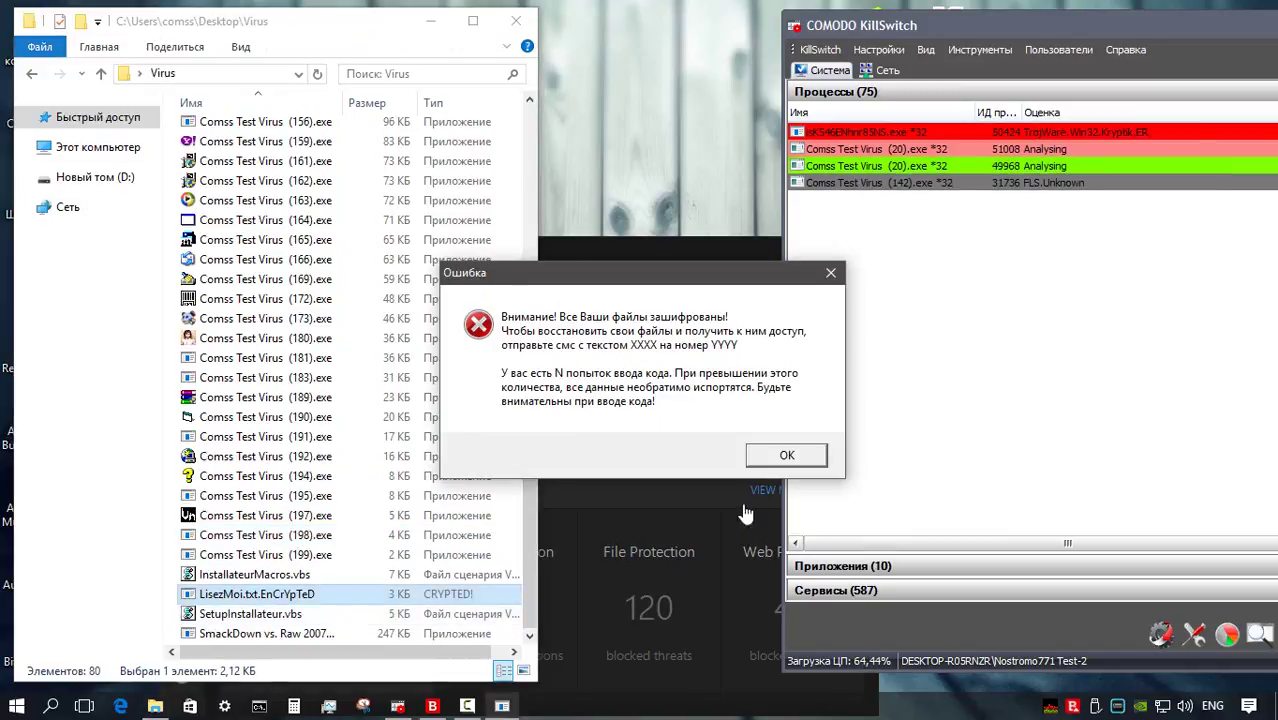
click(787, 455)
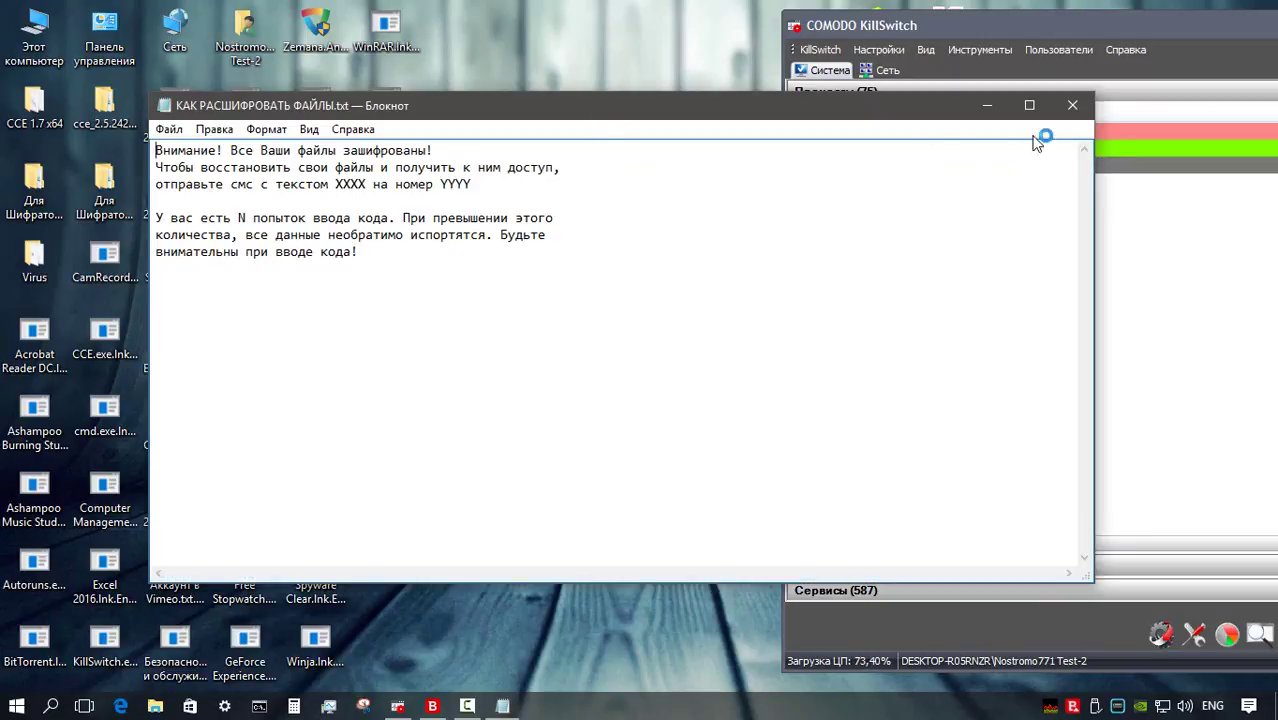
click(1072, 104)
In "Для Шифраторов", check the Babymetal MP3 files, and open 111.bmp.EnCrYpTeD from the BMP subfolder, exiting its password prompt
double_click(33, 183)
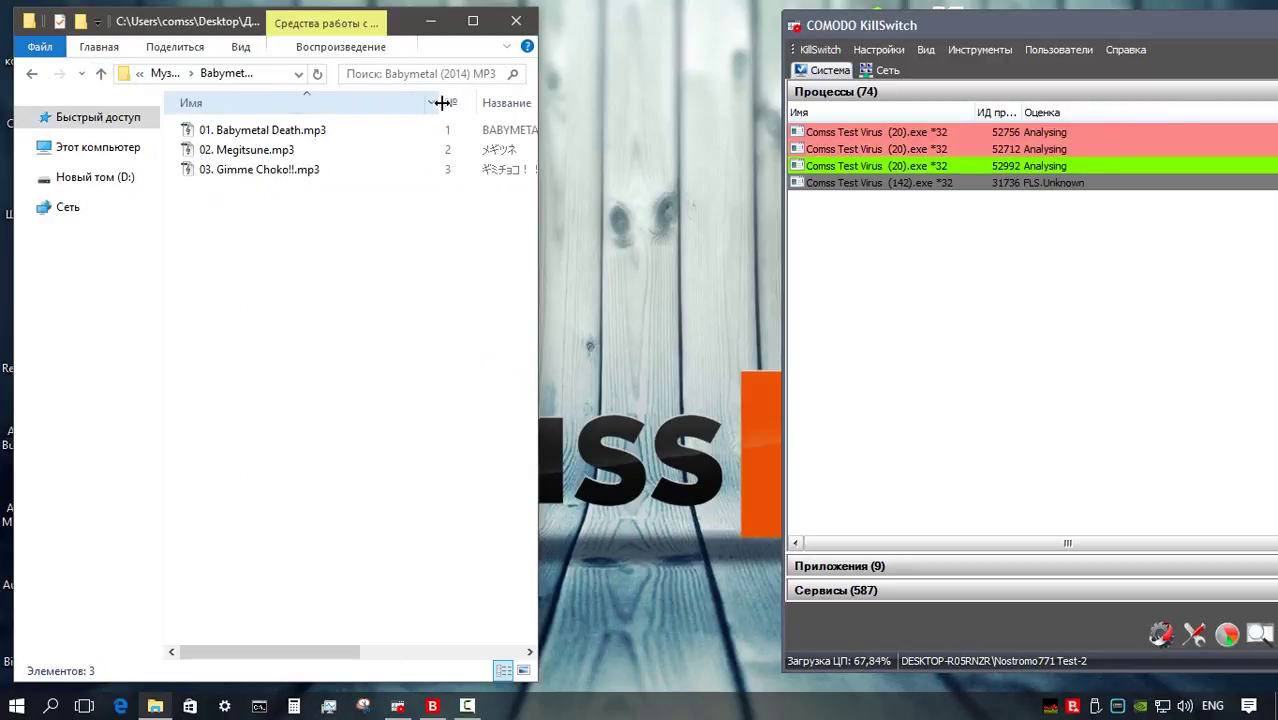
click(101, 73)
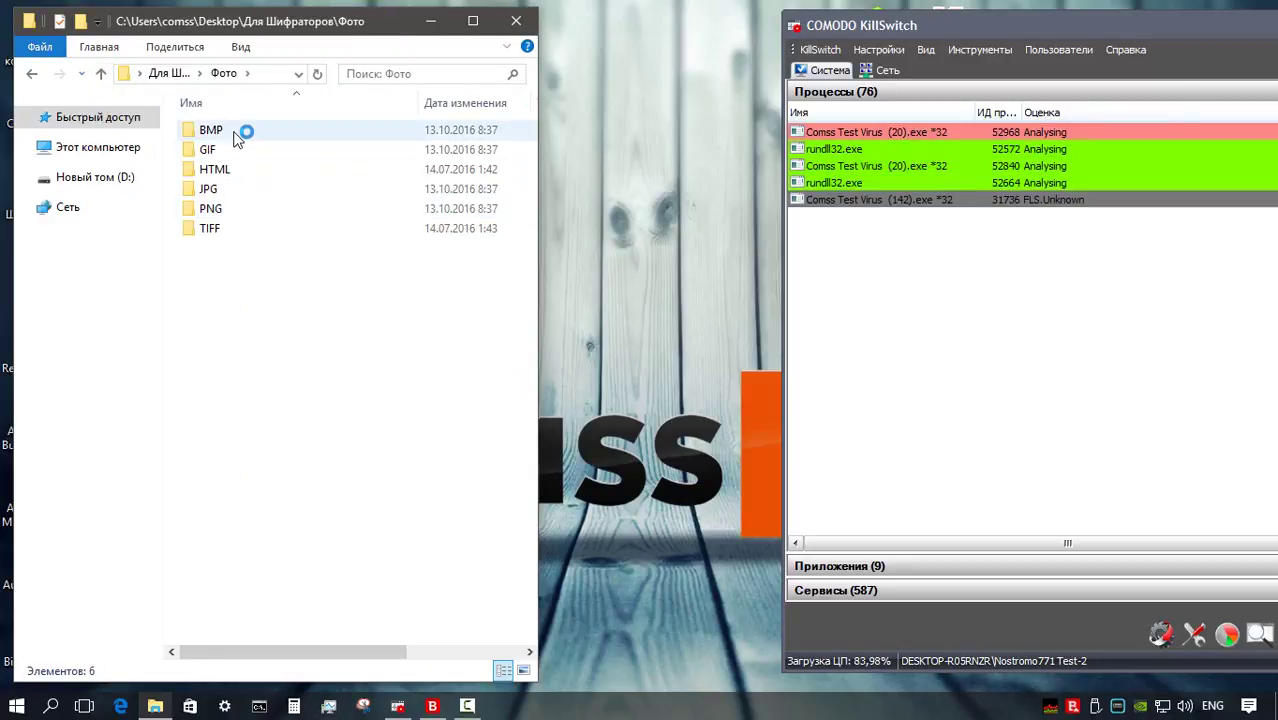
double_click(237, 140)
click(254, 153)
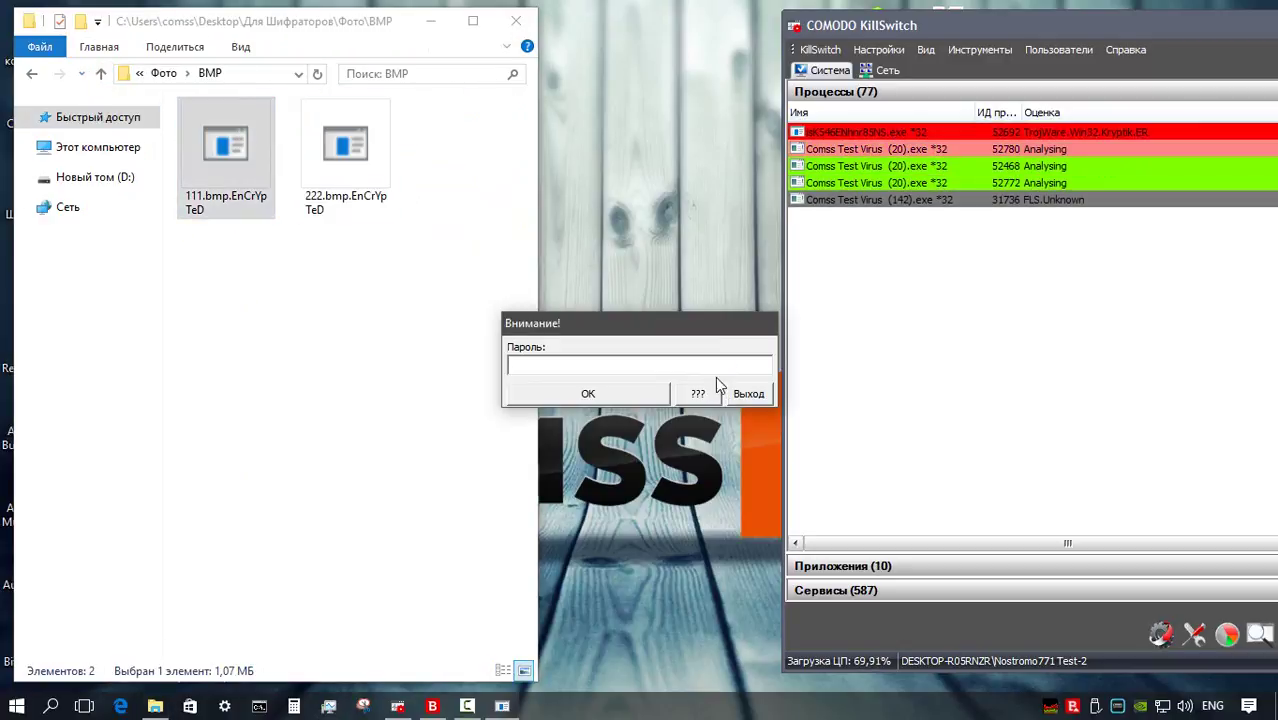
click(748, 393)
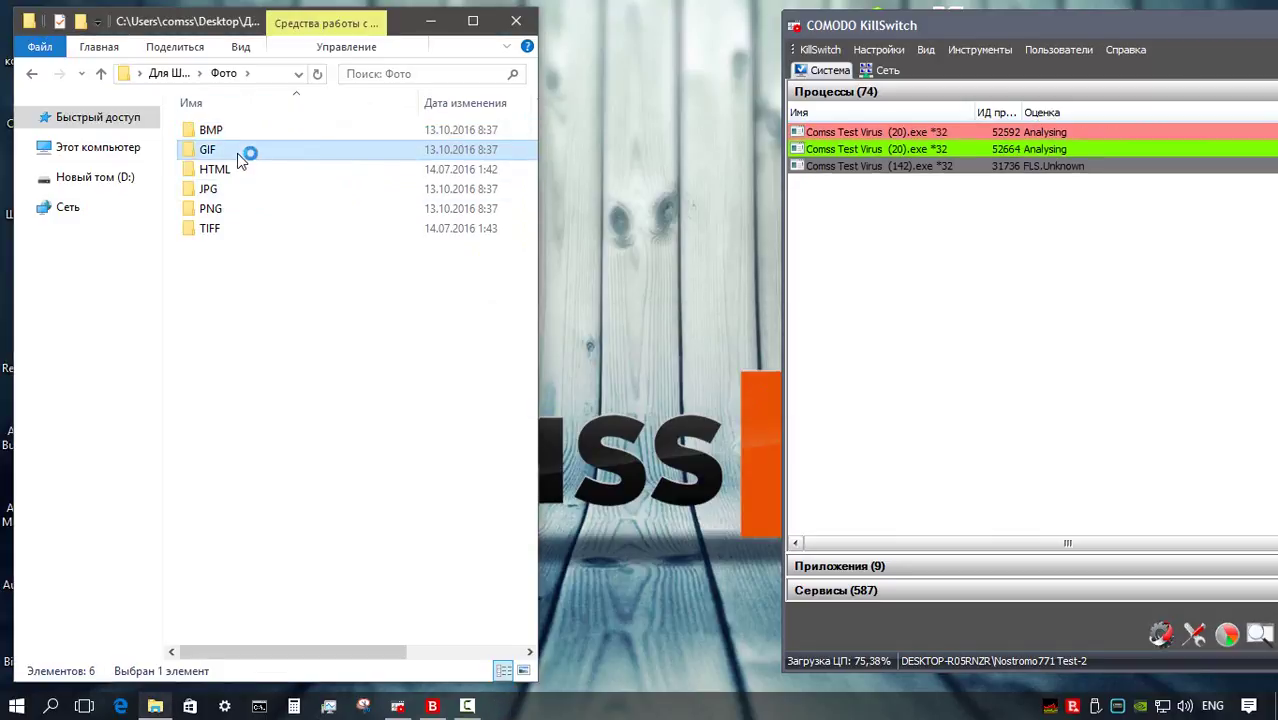
Check the GIF and JPG subfolders of Фото for encryption, and view 111.MHT from the HTML subfolder in the browser
double_click(250, 157)
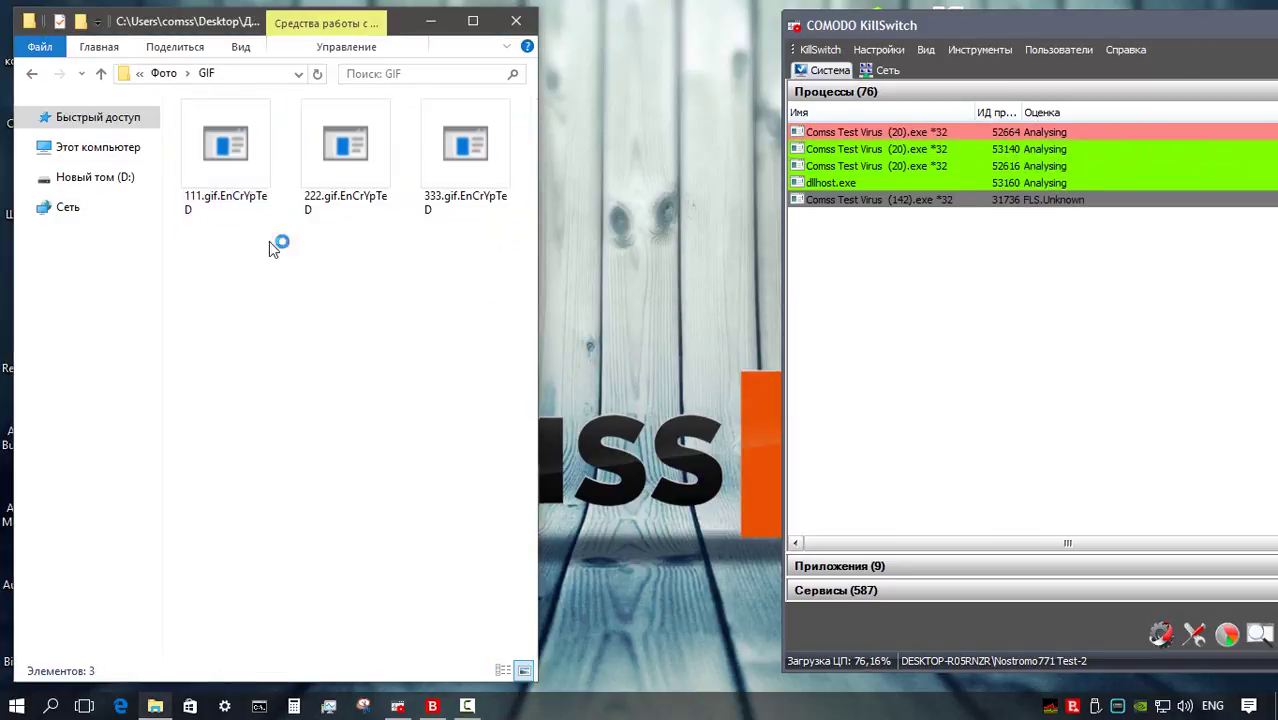
click(101, 73)
double_click(290, 198)
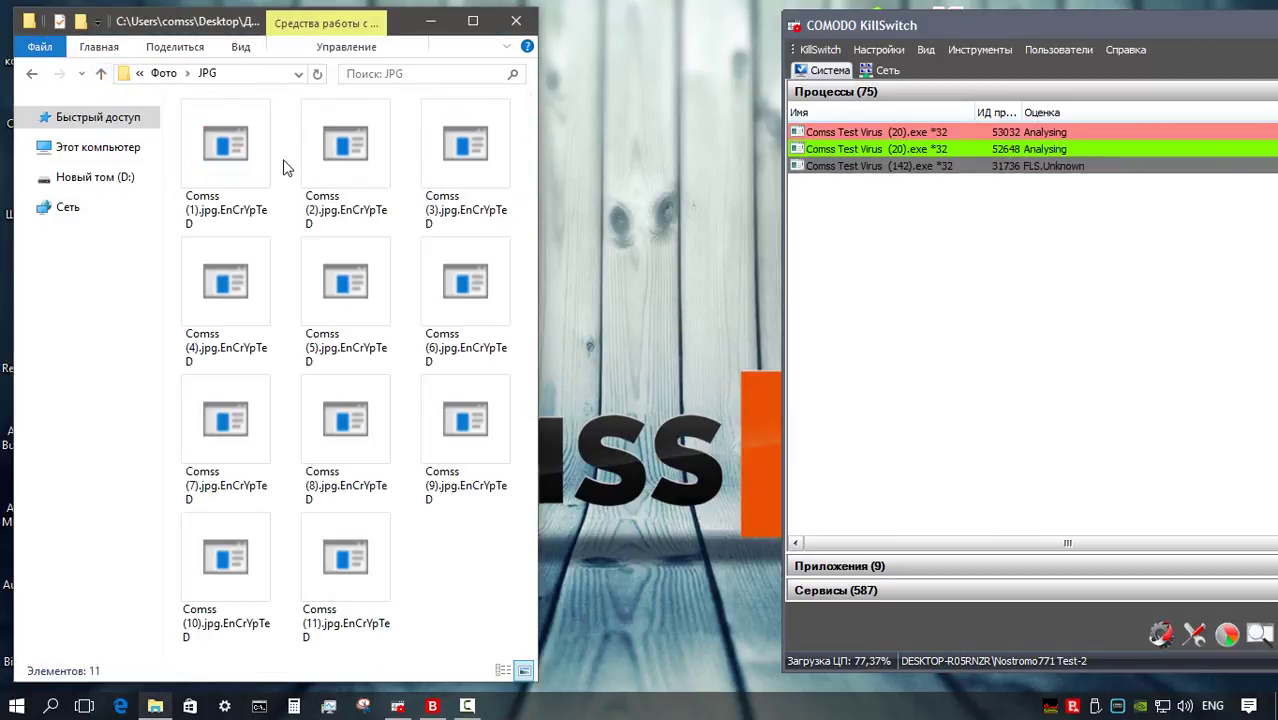
click(165, 74)
double_click(222, 185)
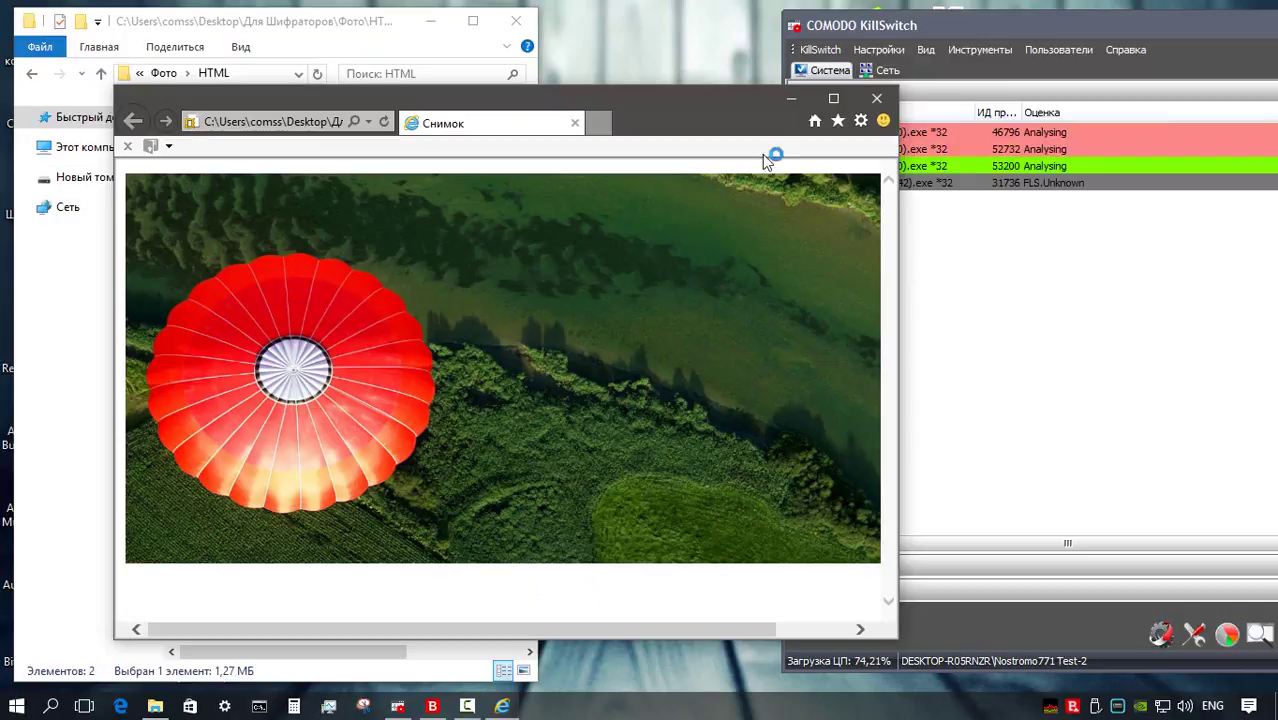
click(877, 97)
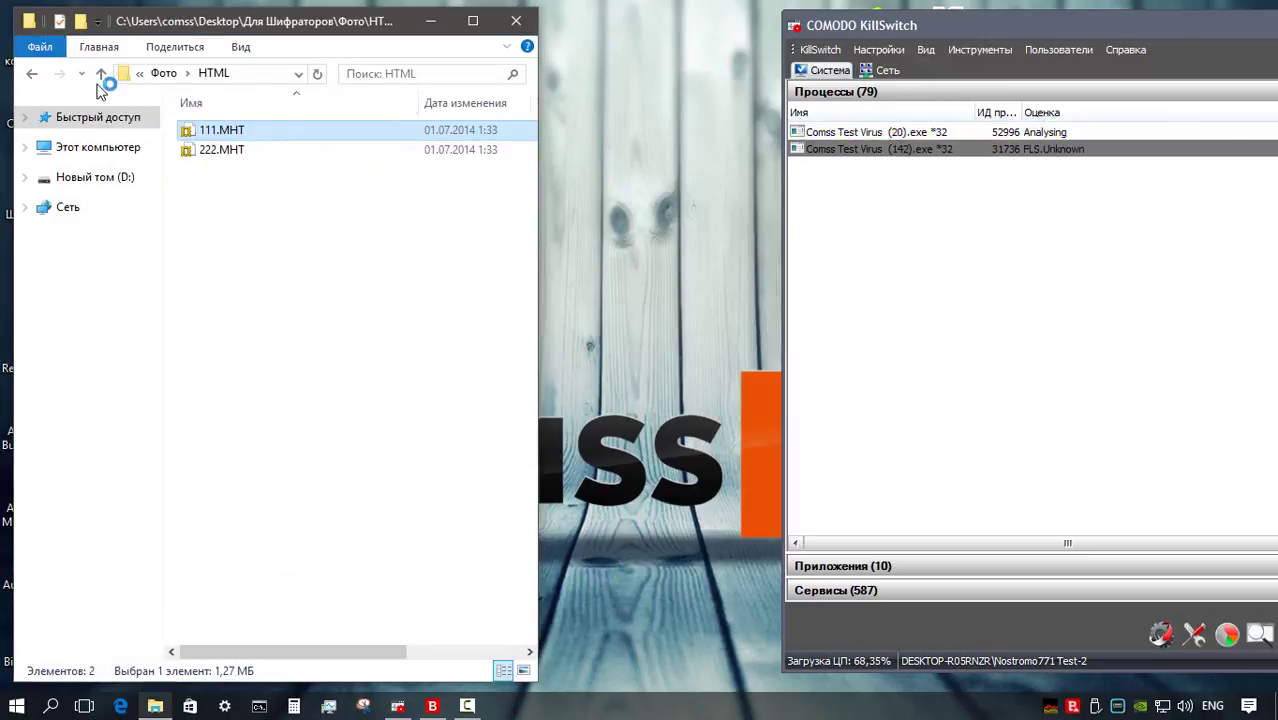
Check the PNG and TIFF subfolders of Фото for encrypted images and close the folder window
click(101, 73)
double_click(357, 271)
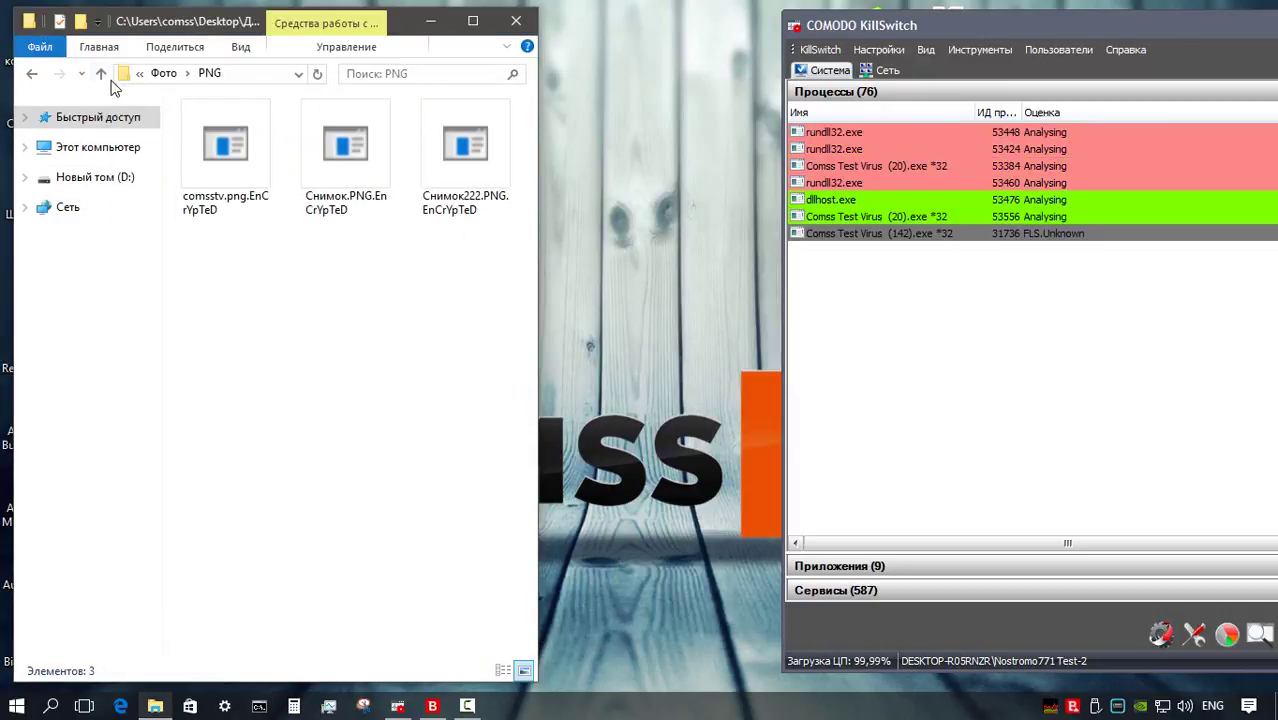
click(101, 73)
double_click(230, 234)
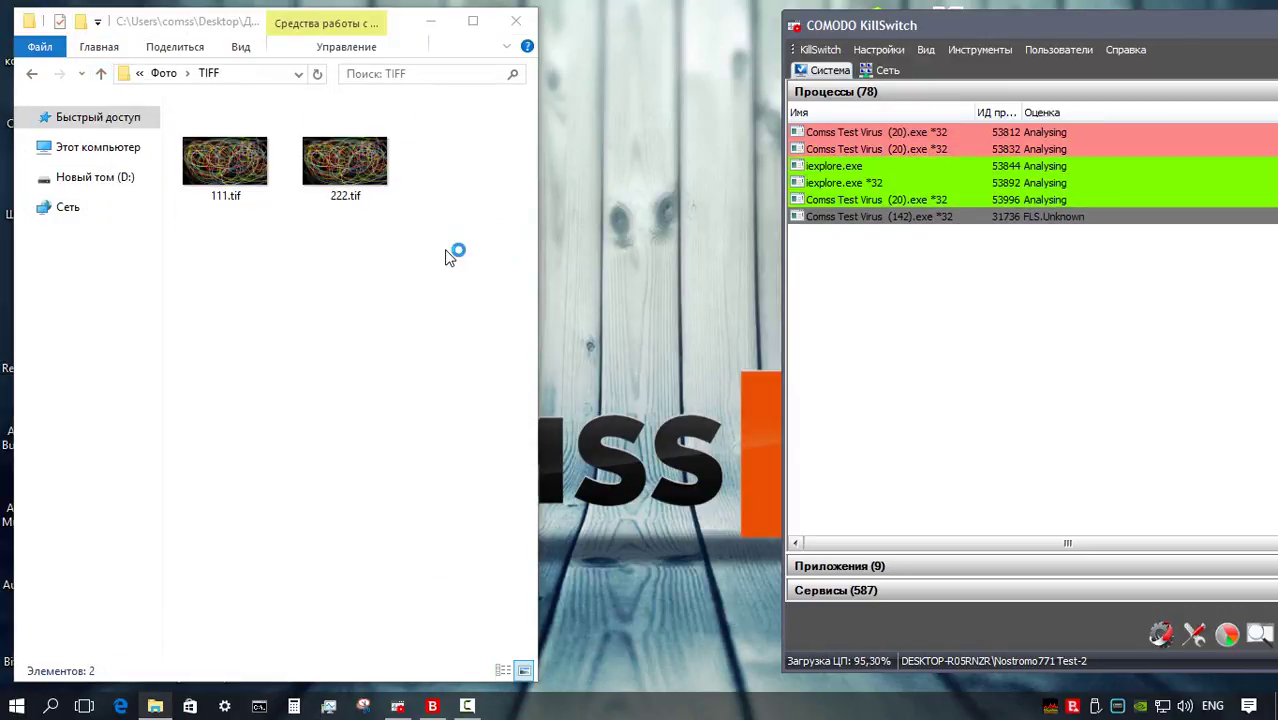
click(516, 20)
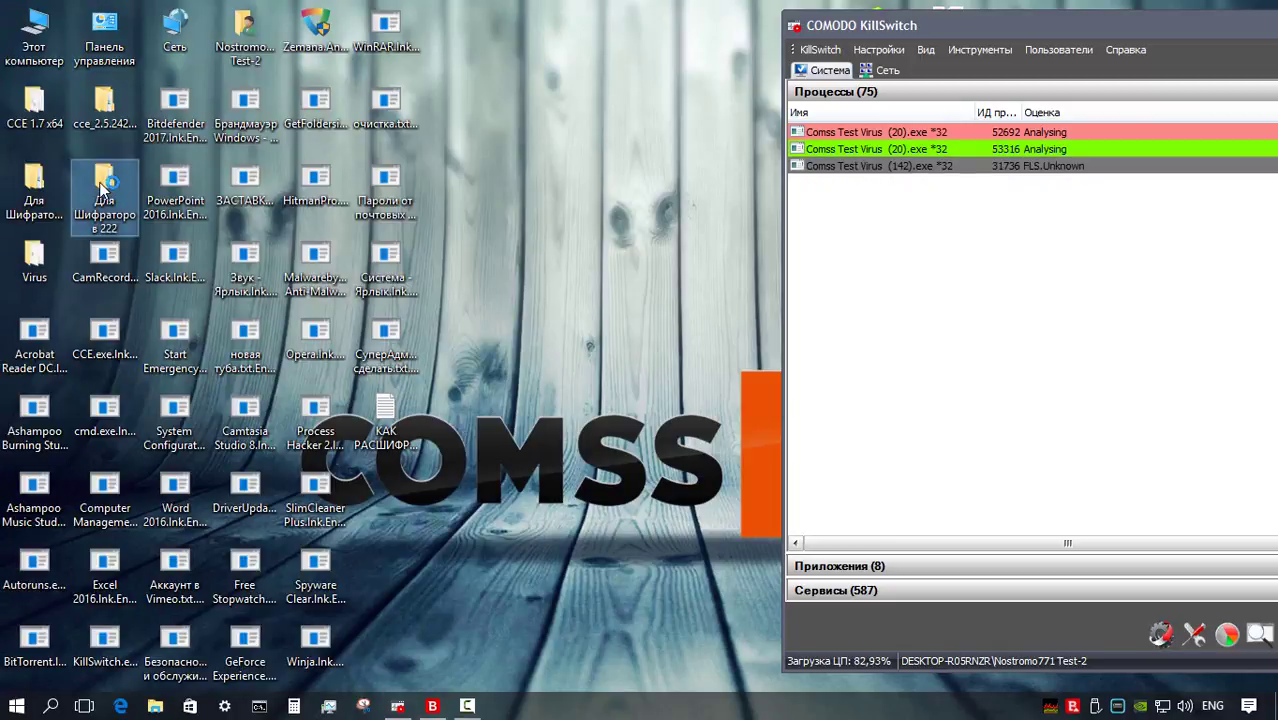
In the desktop folder "Для Шифраторов 222", check the Архивы, Видео, Документы and Музыка subfolders for signs of encryption
double_click(104, 187)
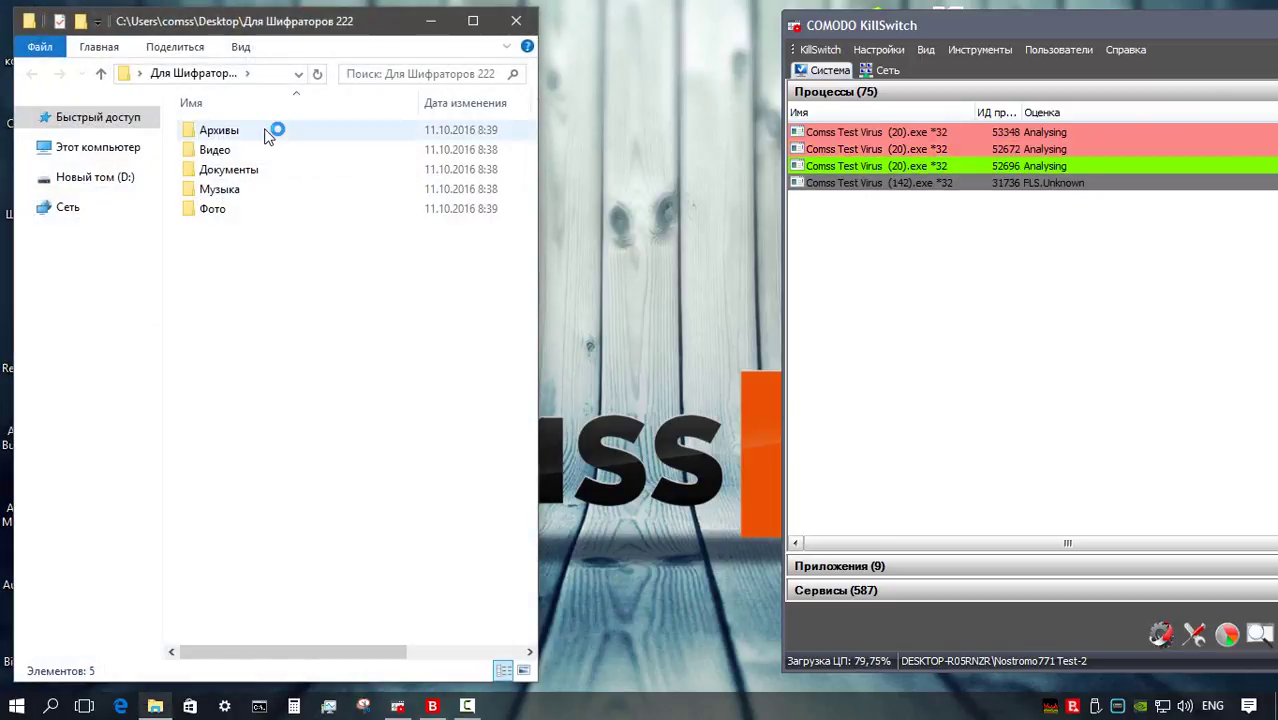
double_click(268, 135)
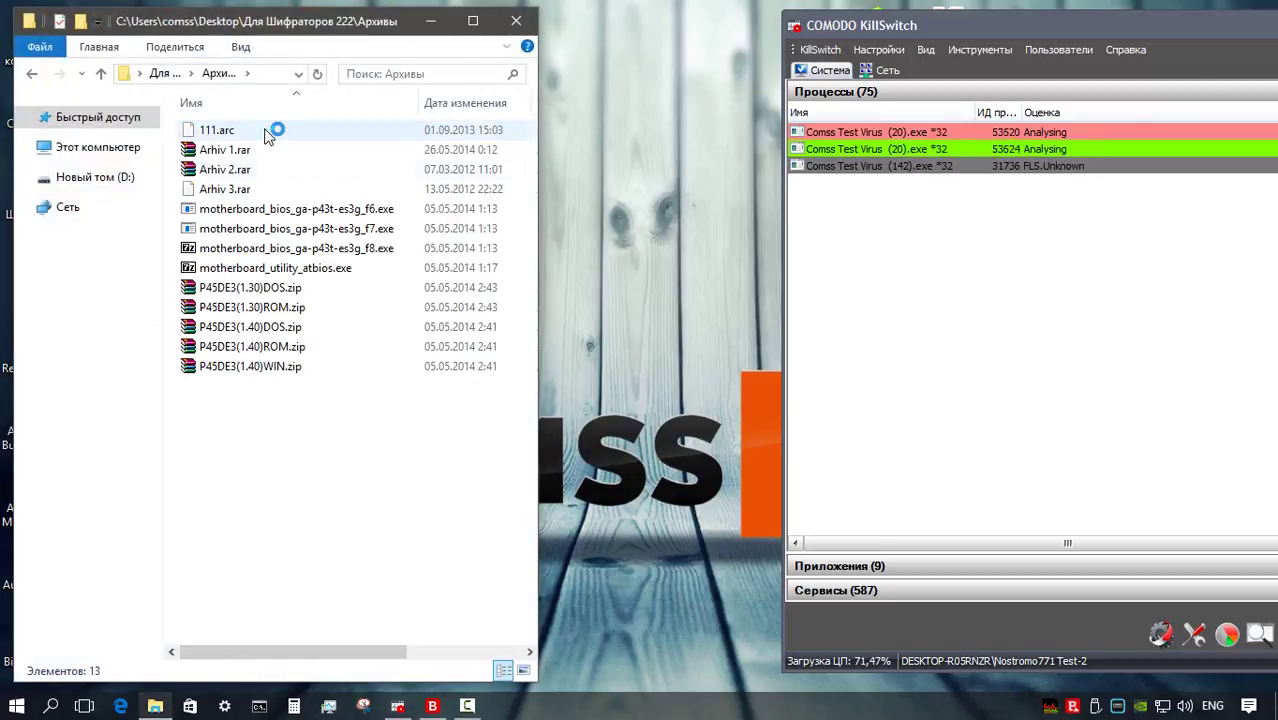
click(101, 73)
double_click(225, 150)
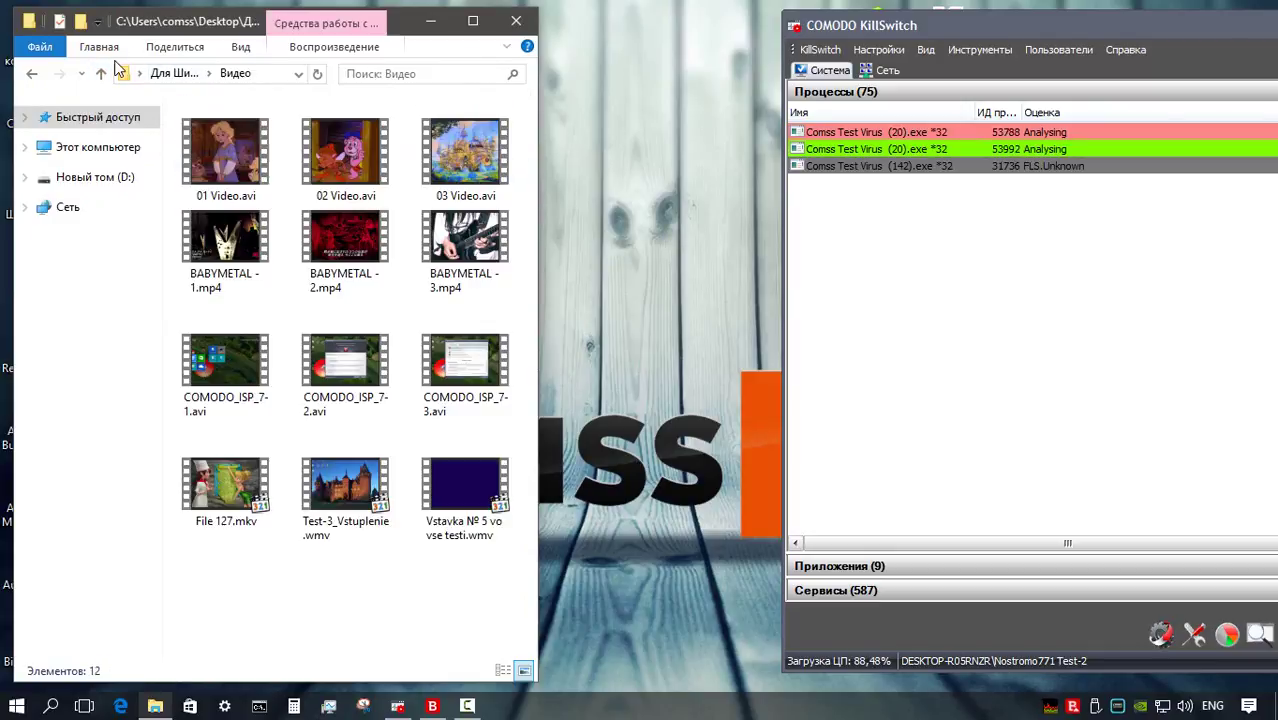
click(101, 73)
double_click(250, 172)
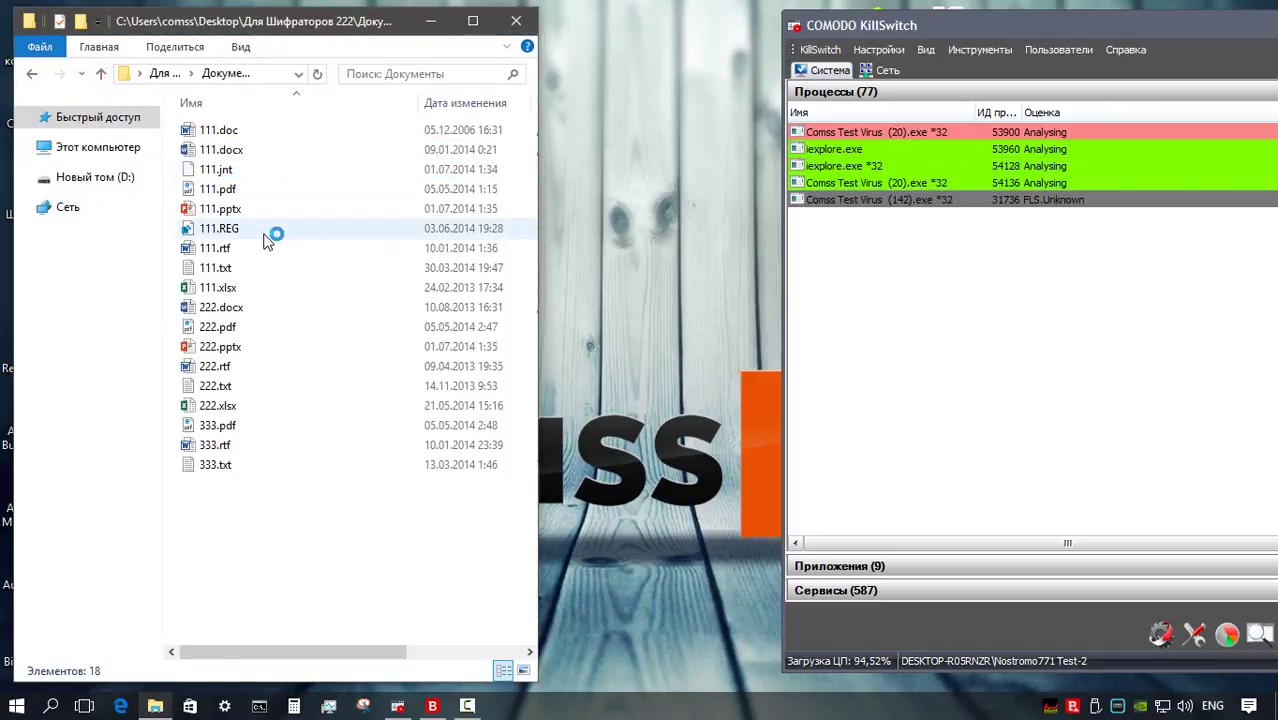
key(BackSpace)
click(256, 189)
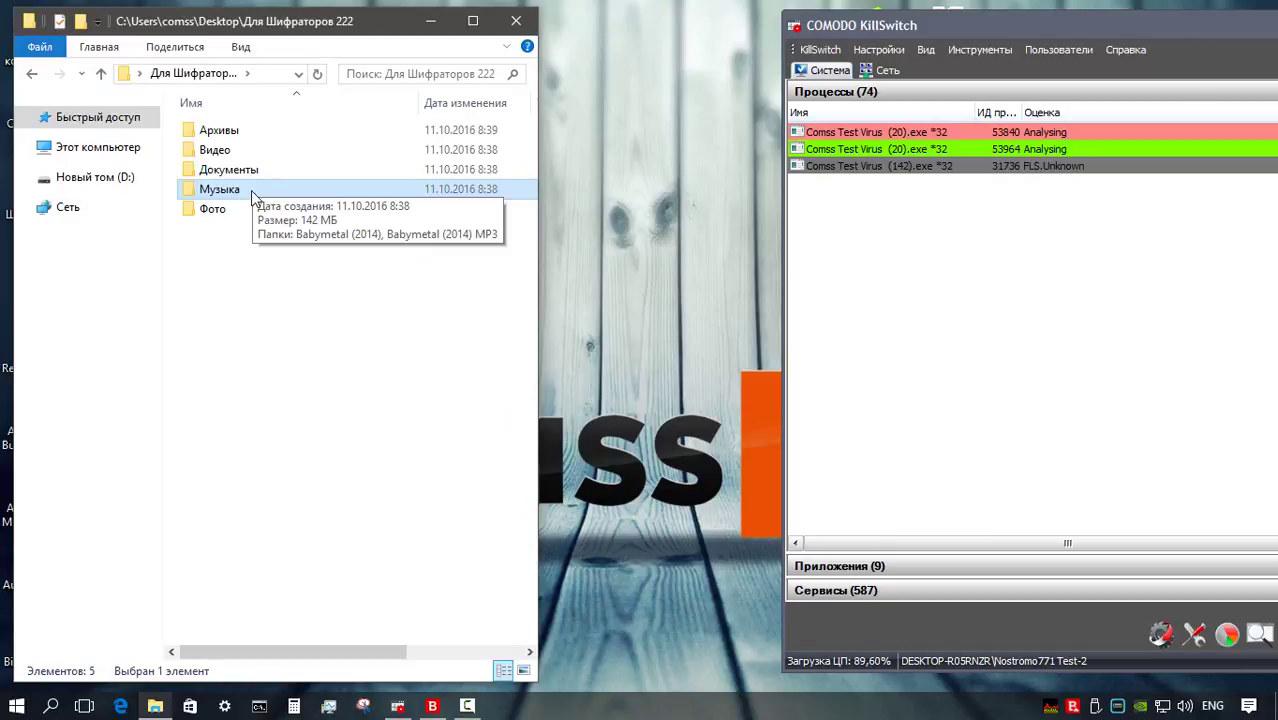
Check the image subfolders of Фото in "Для Шифраторов 222", including BMP, GIF and HTML, for signs of encryption
double_click(256, 208)
click(238, 137)
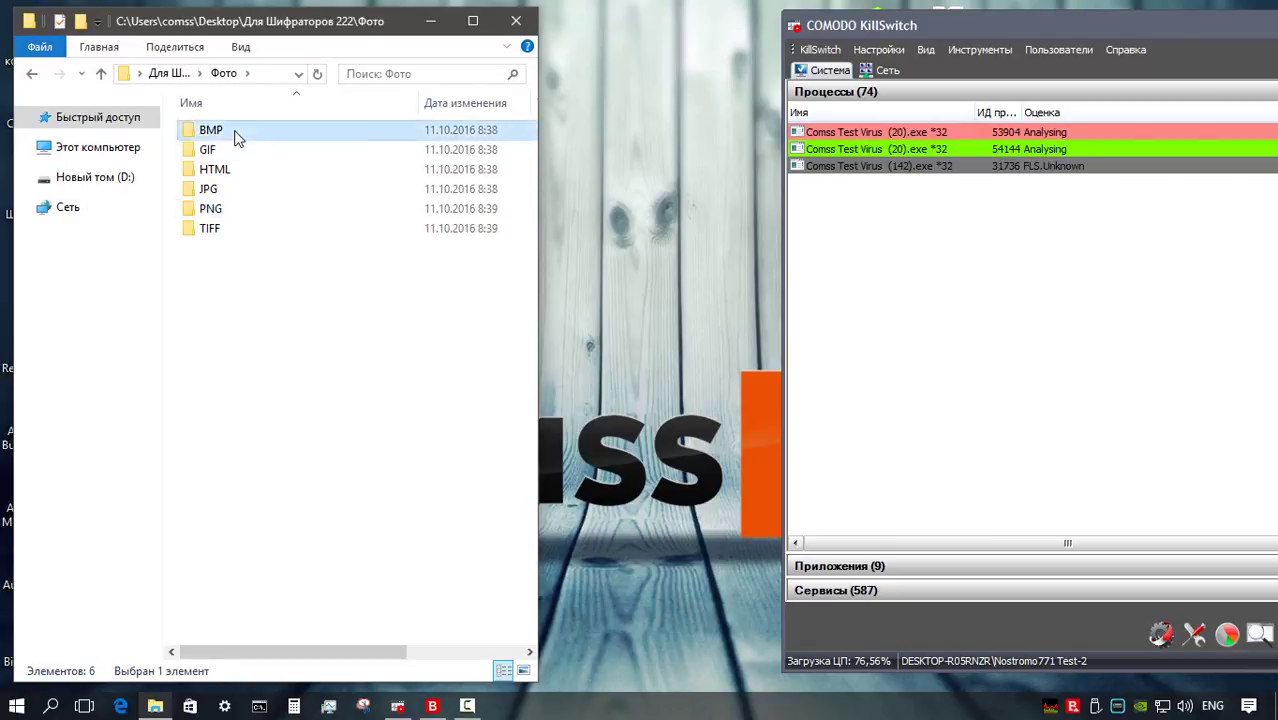
double_click(236, 133)
key(BackSpace)
key(Down)
key(Return)
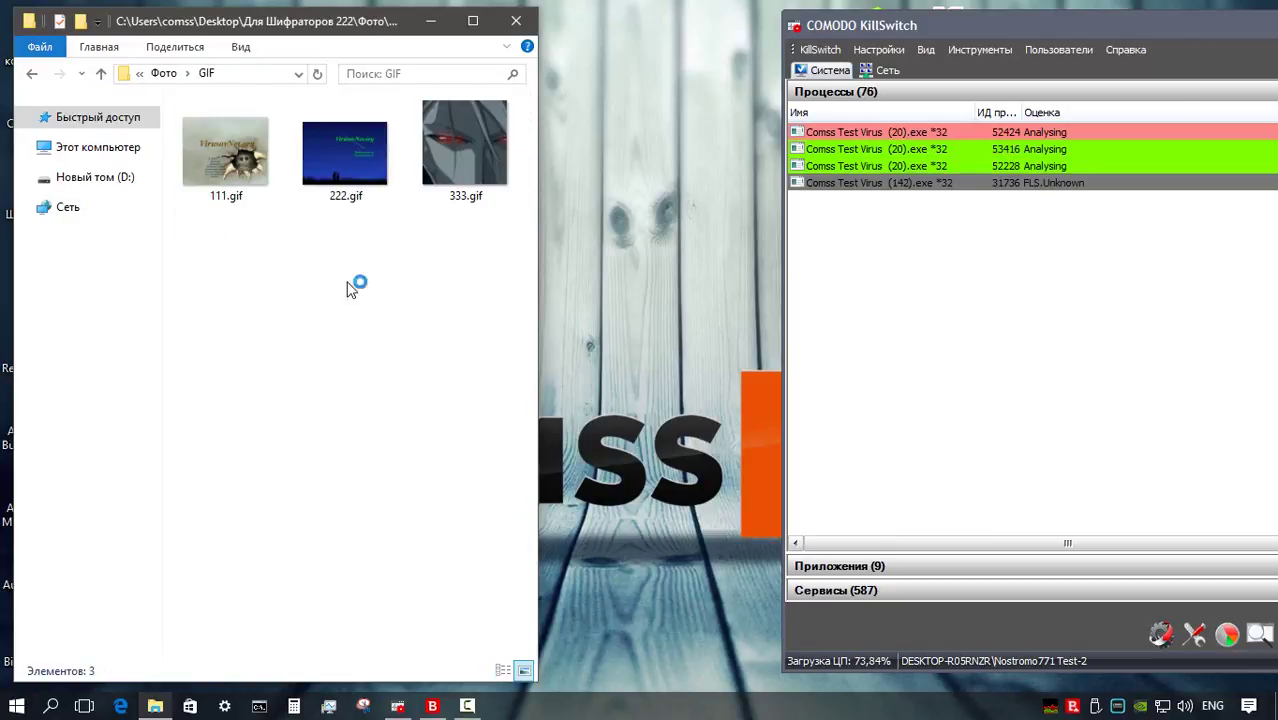
click(100, 75)
double_click(240, 166)
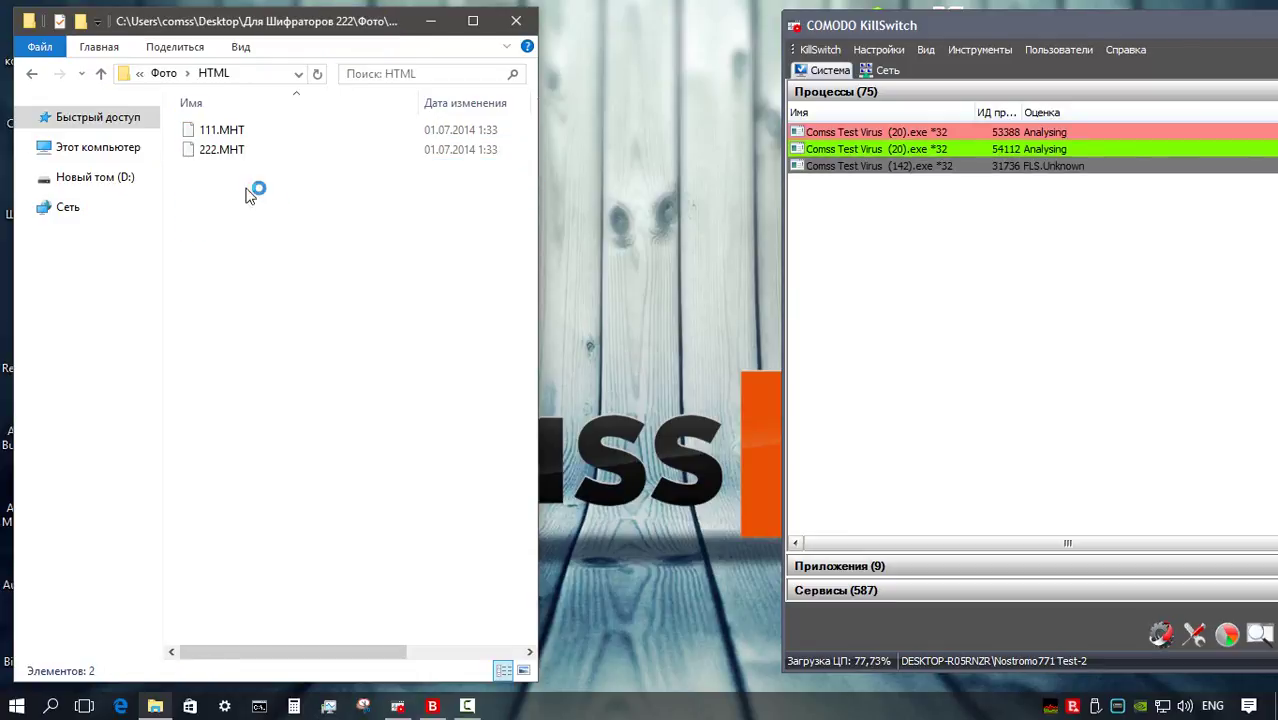
click(103, 72)
double_click(285, 252)
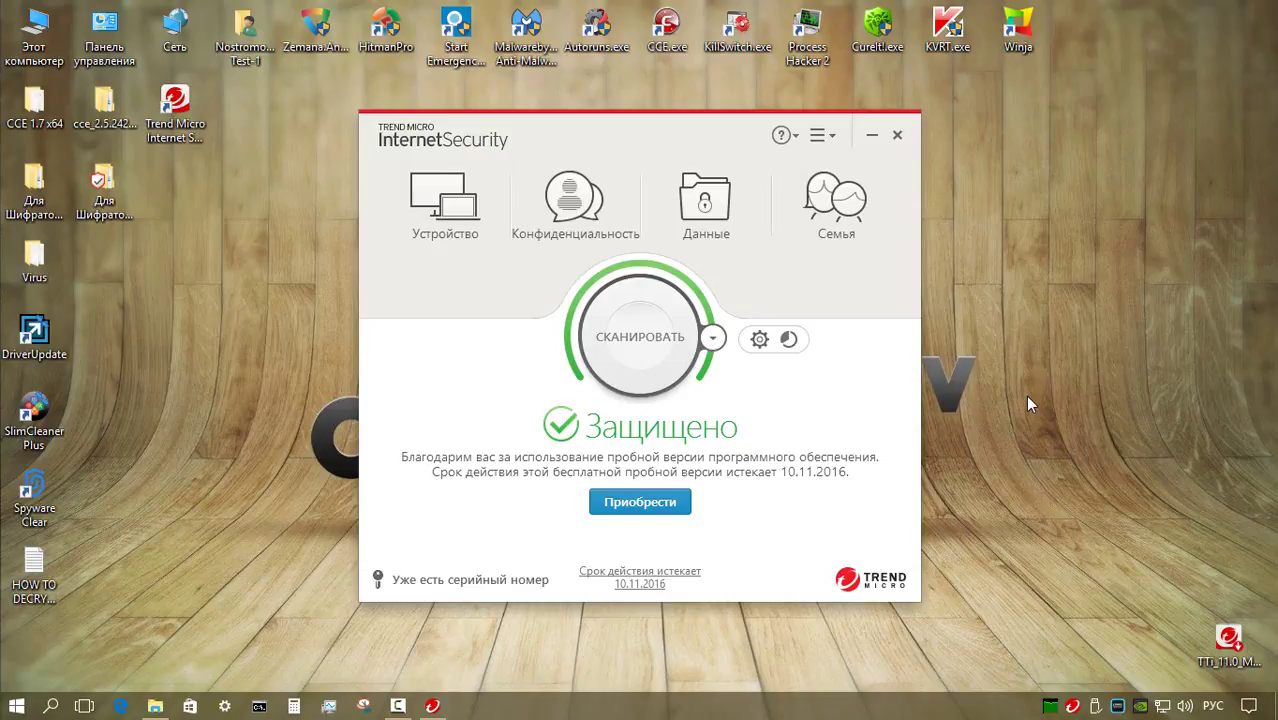
Start a full scan (Полное сканирование) in Trend Micro Internet Security and a System Scan in Bitdefender Internet Security 2017
click(713, 338)
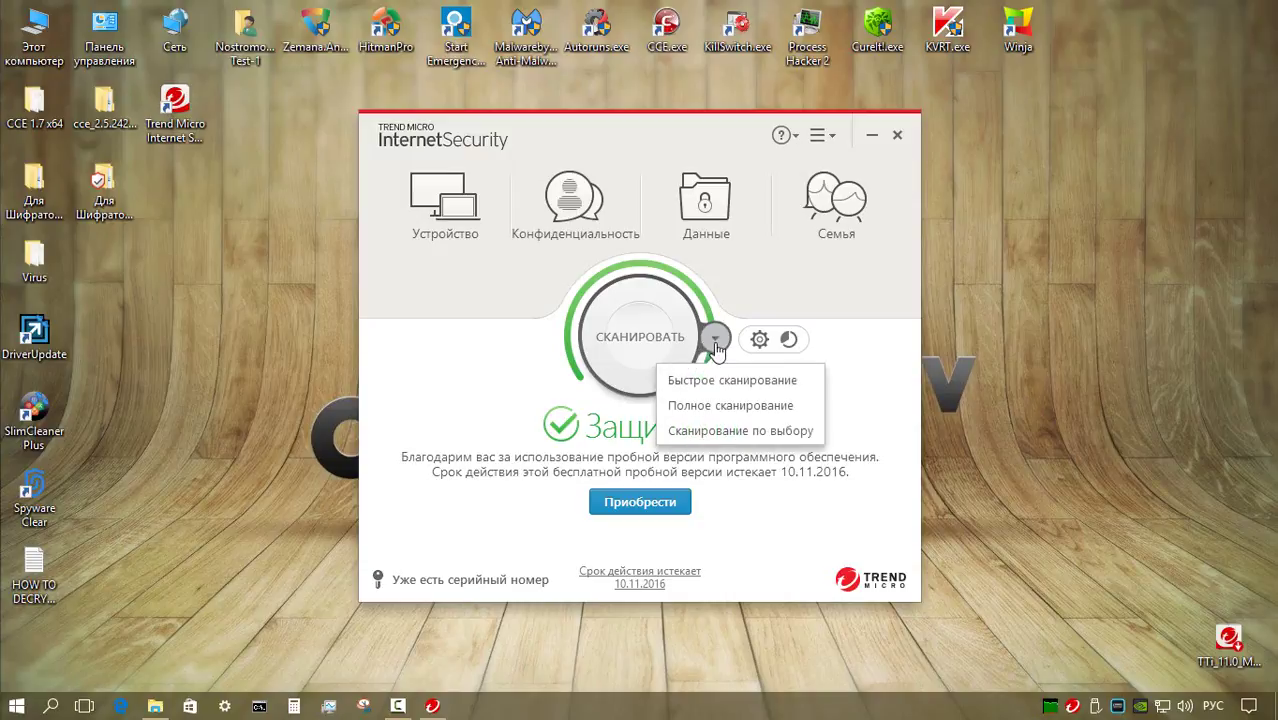
click(733, 408)
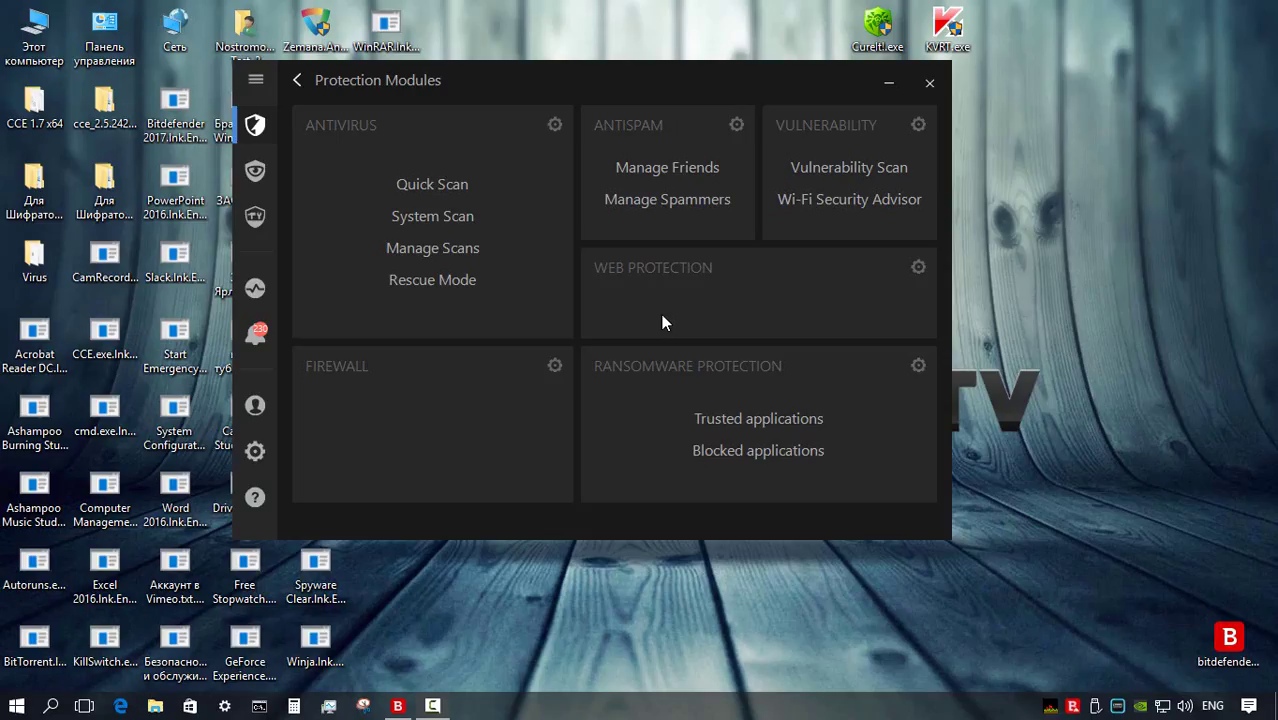
click(444, 218)
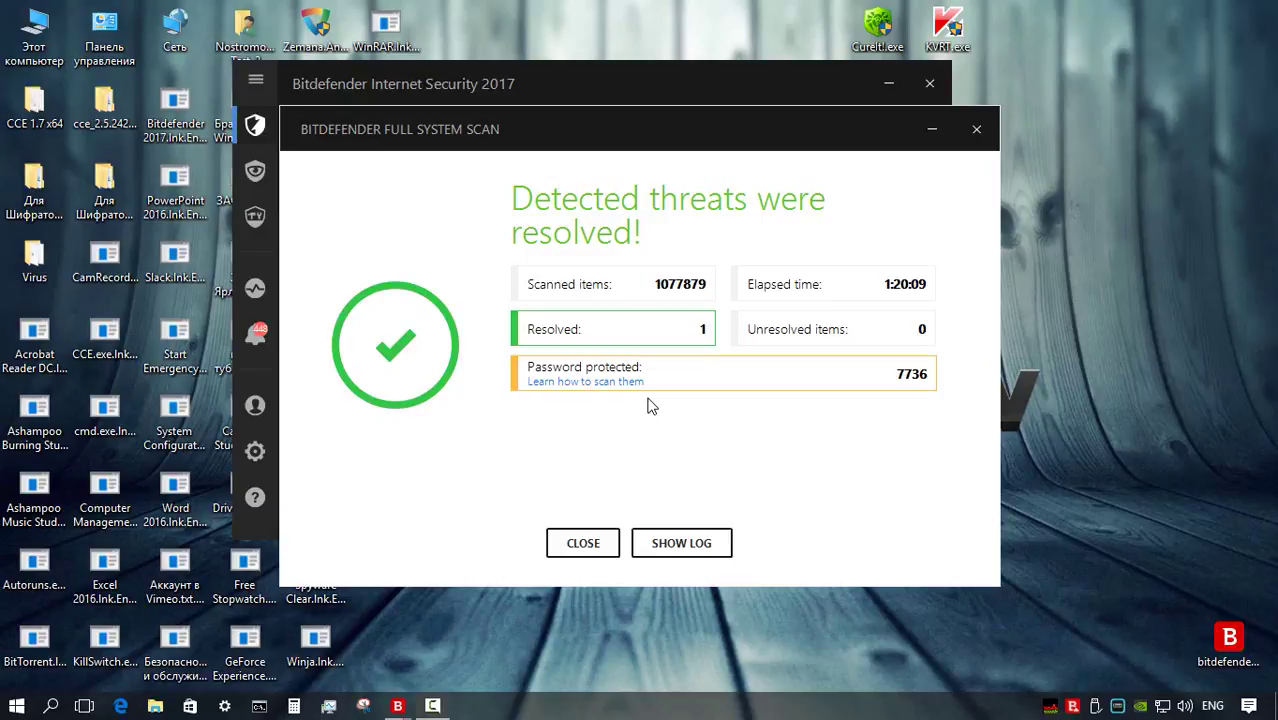
click(101, 192)
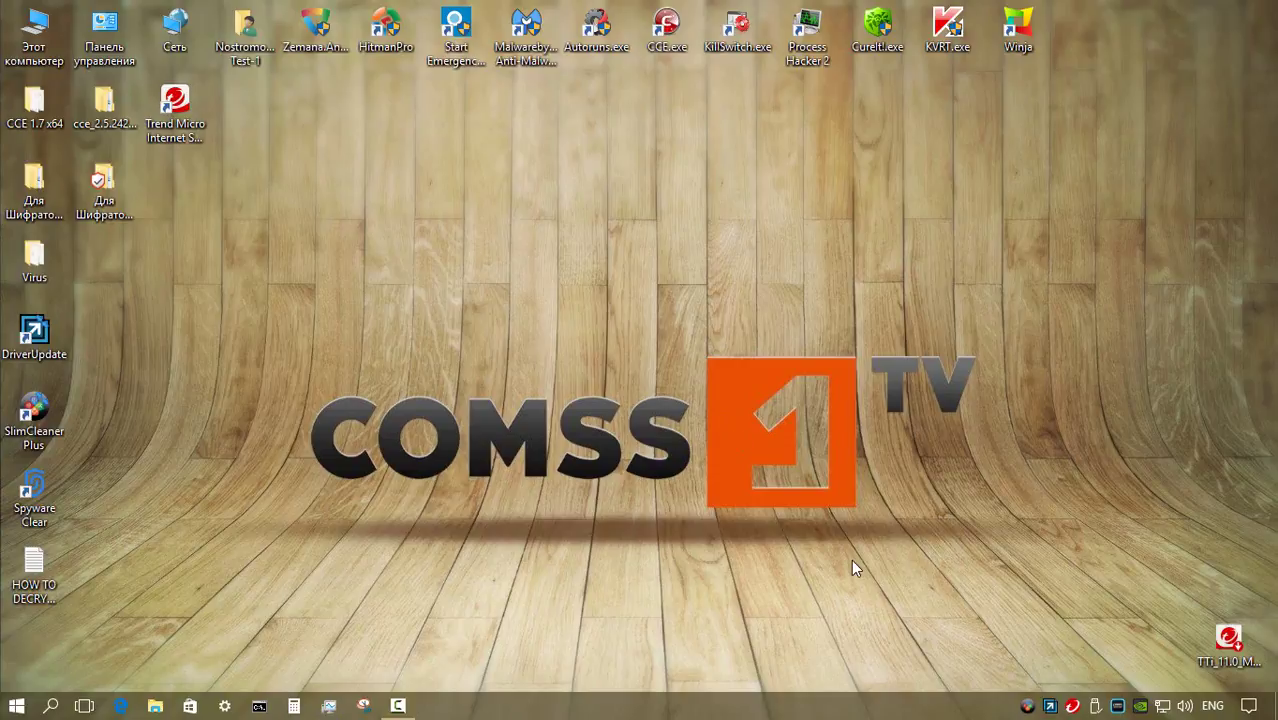
Inspect the SlimCleaner Plus and DriverUpdate programs running in the background
right_click(1027, 708)
click(922, 508)
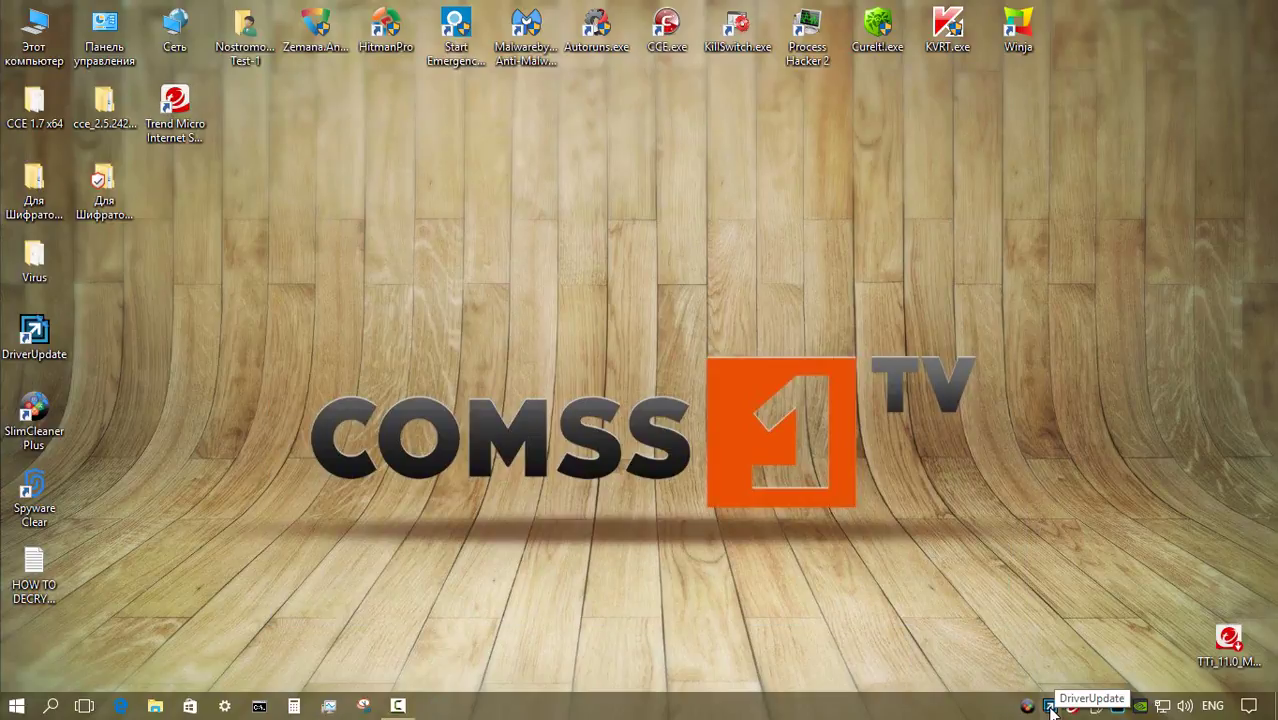
click(1052, 708)
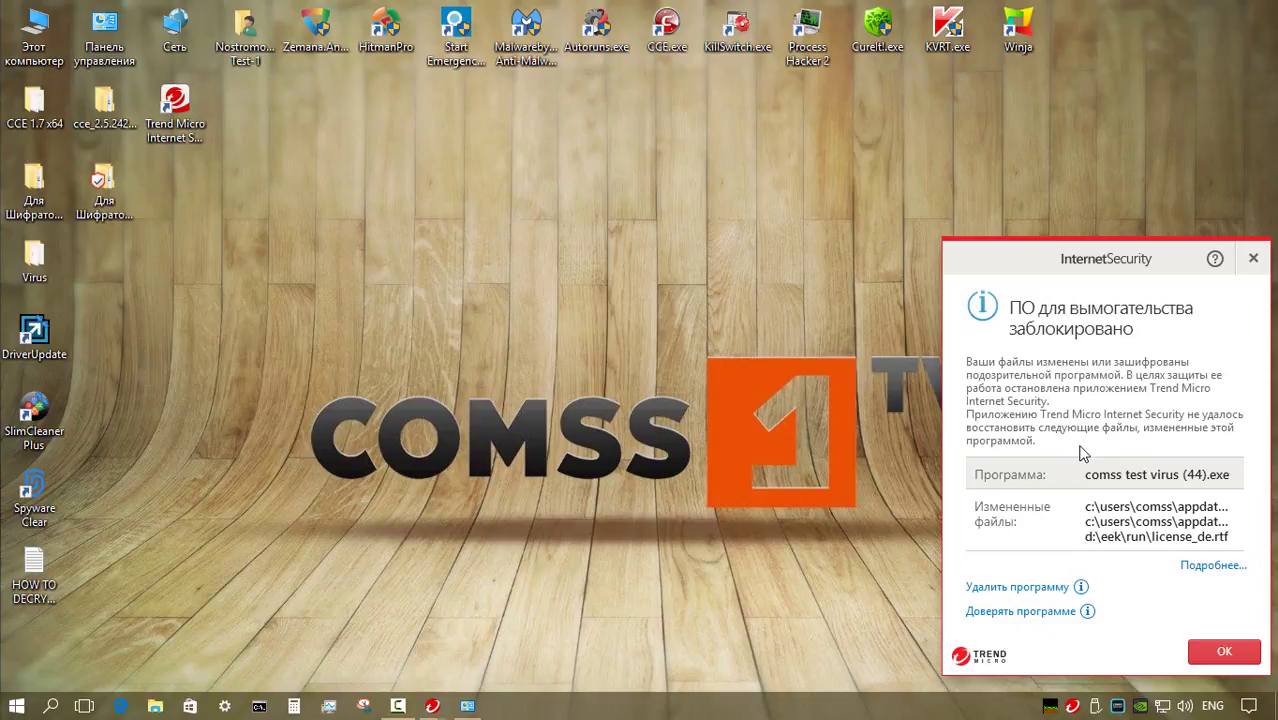
Have Trend Micro Internet Security delete the blocked ransomware program comss test virus (44).exe and confirm the removal
click(1013, 589)
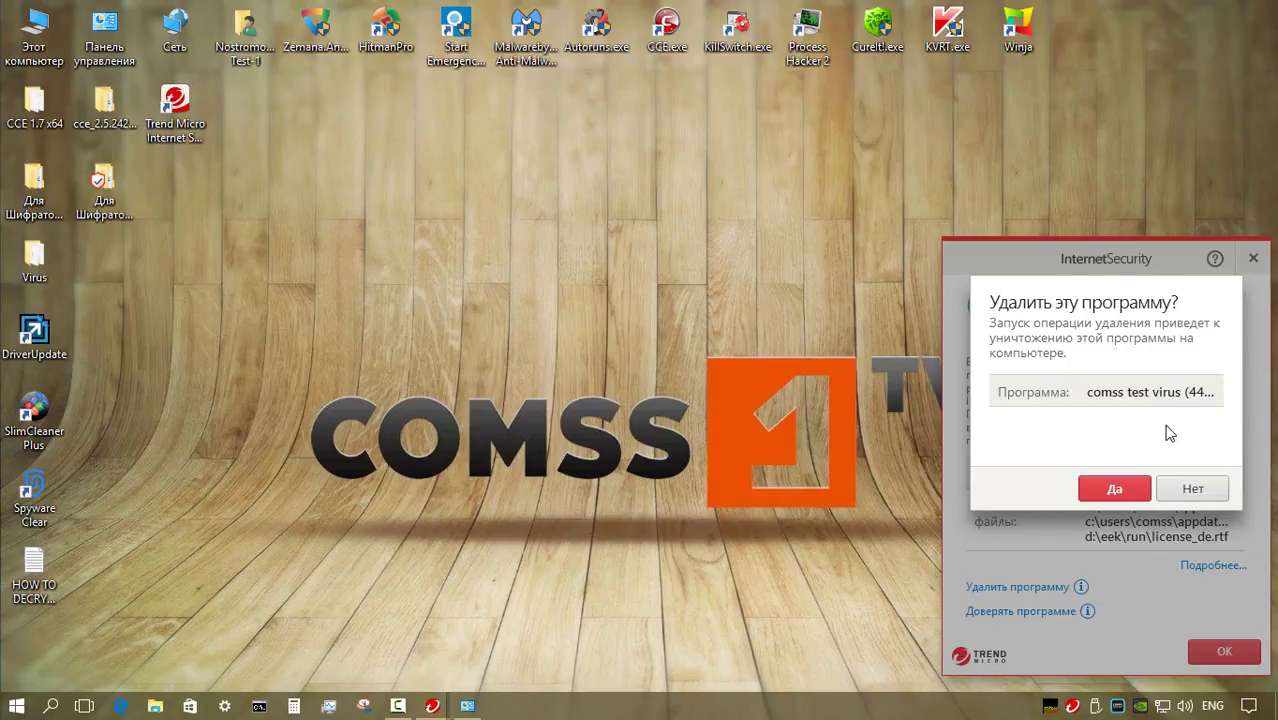
click(1118, 490)
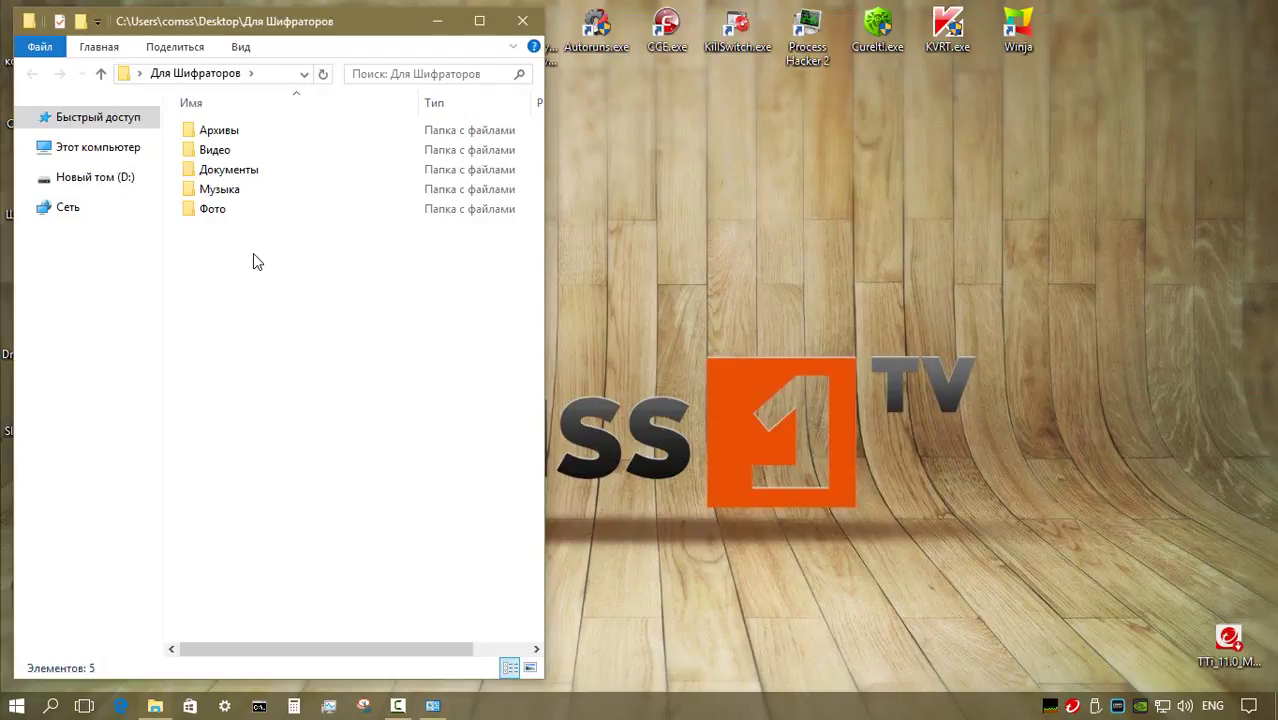
Check the Архивы, Видео and Документы subfolders of the desktop folder "Для Шифраторов" for signs of encryption
click(240, 136)
double_click(240, 136)
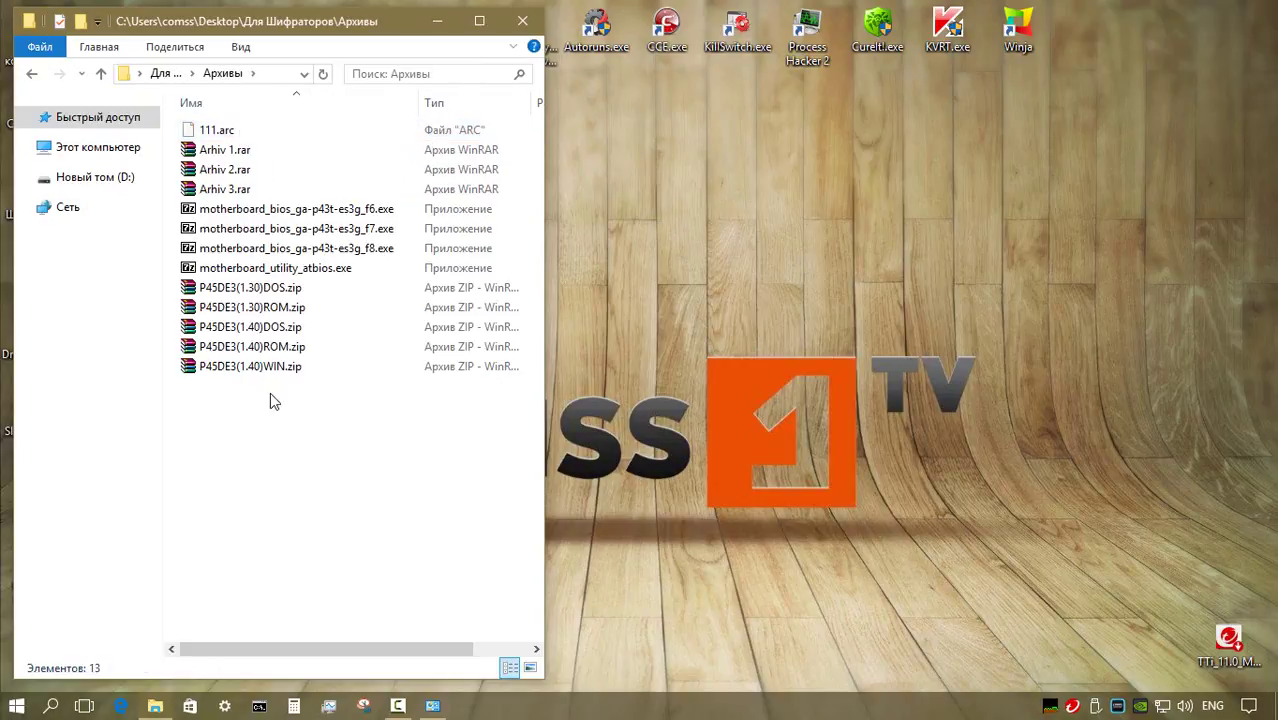
click(101, 73)
double_click(214, 150)
click(101, 73)
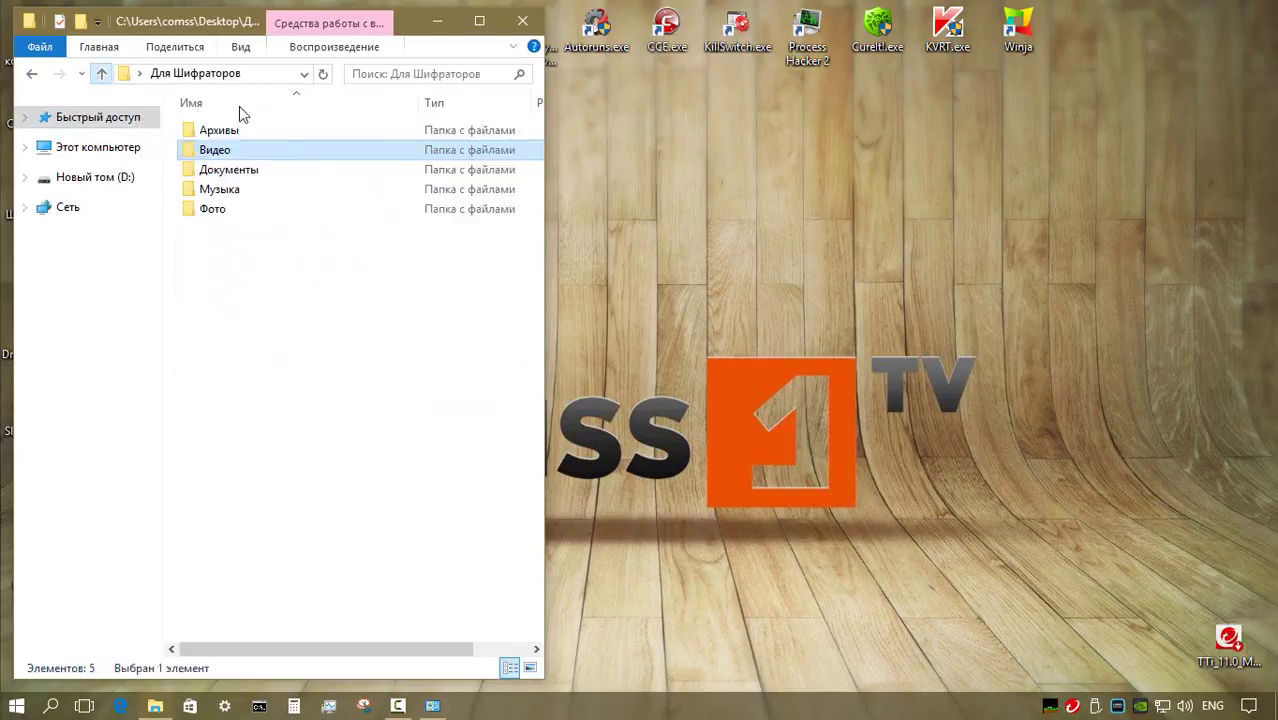
double_click(214, 168)
click(101, 73)
Check both Babymetal (2014) album folders inside Музыка for encrypted files
double_click(250, 189)
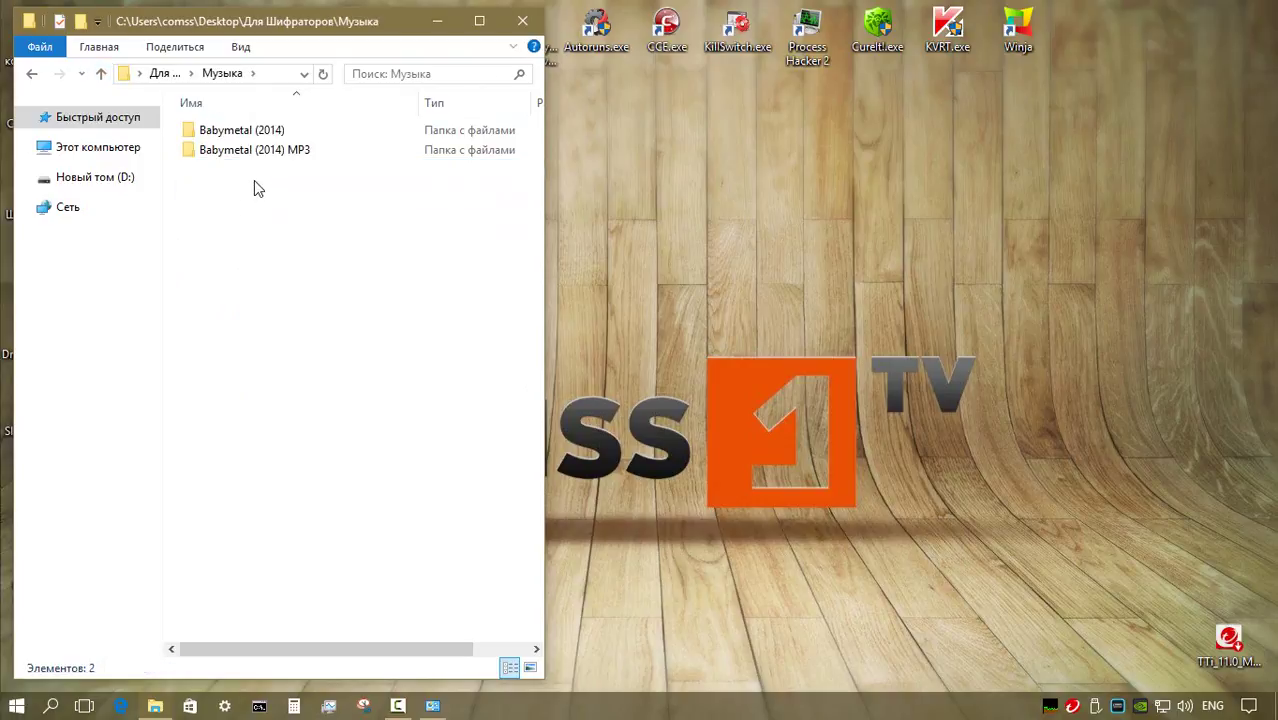
click(250, 152)
double_click(250, 152)
click(101, 73)
double_click(240, 130)
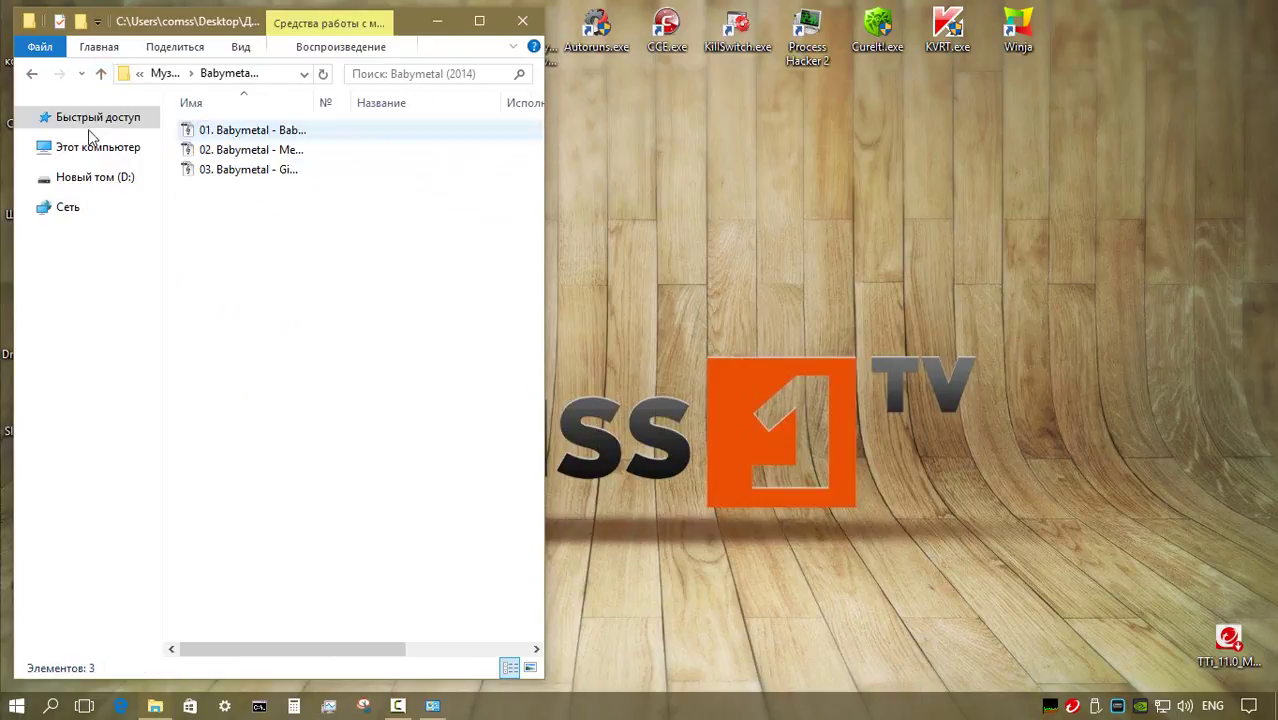
click(101, 73)
click(101, 73)
Check the image subfolders of Фото in "Для Шифраторов", ending with TIFF, for encrypted files and close the folder window
double_click(250, 228)
double_click(225, 131)
click(101, 73)
double_click(207, 149)
key(alt+Up)
click(190, 187)
double_click(190, 187)
key(alt+Up)
click(186, 206)
double_click(186, 206)
key(alt+Up)
click(234, 228)
double_click(234, 228)
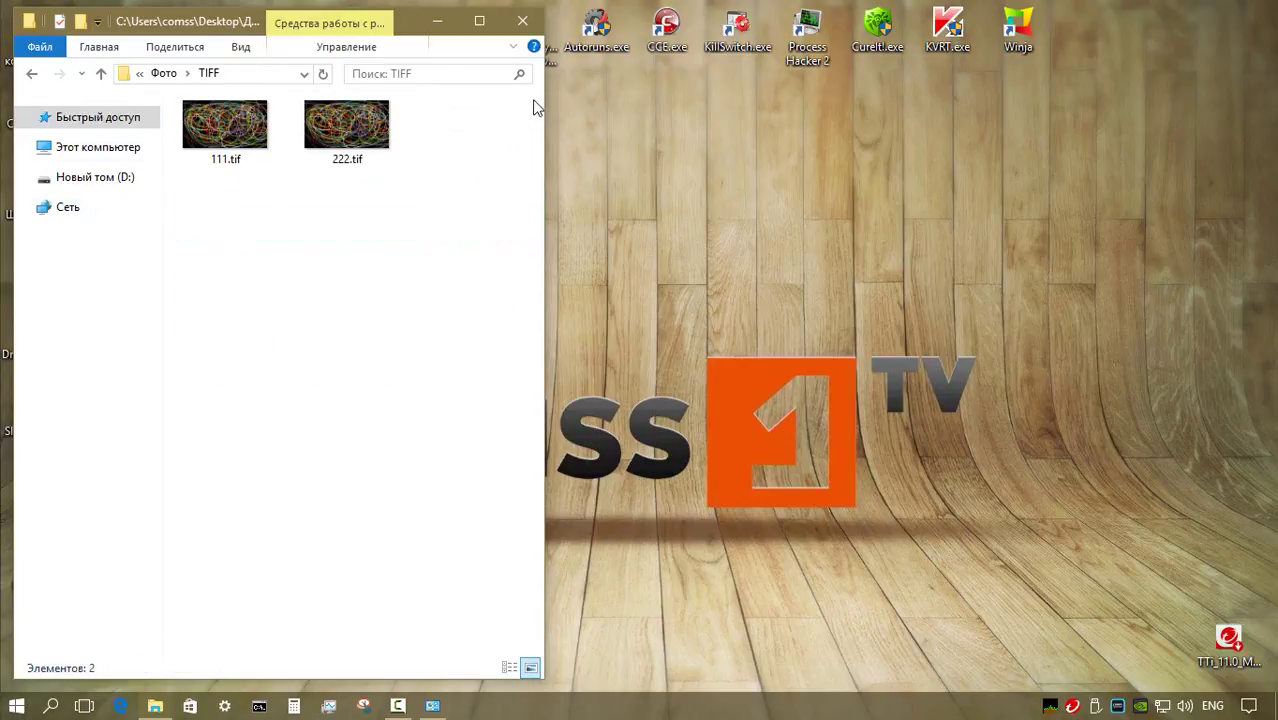
click(522, 20)
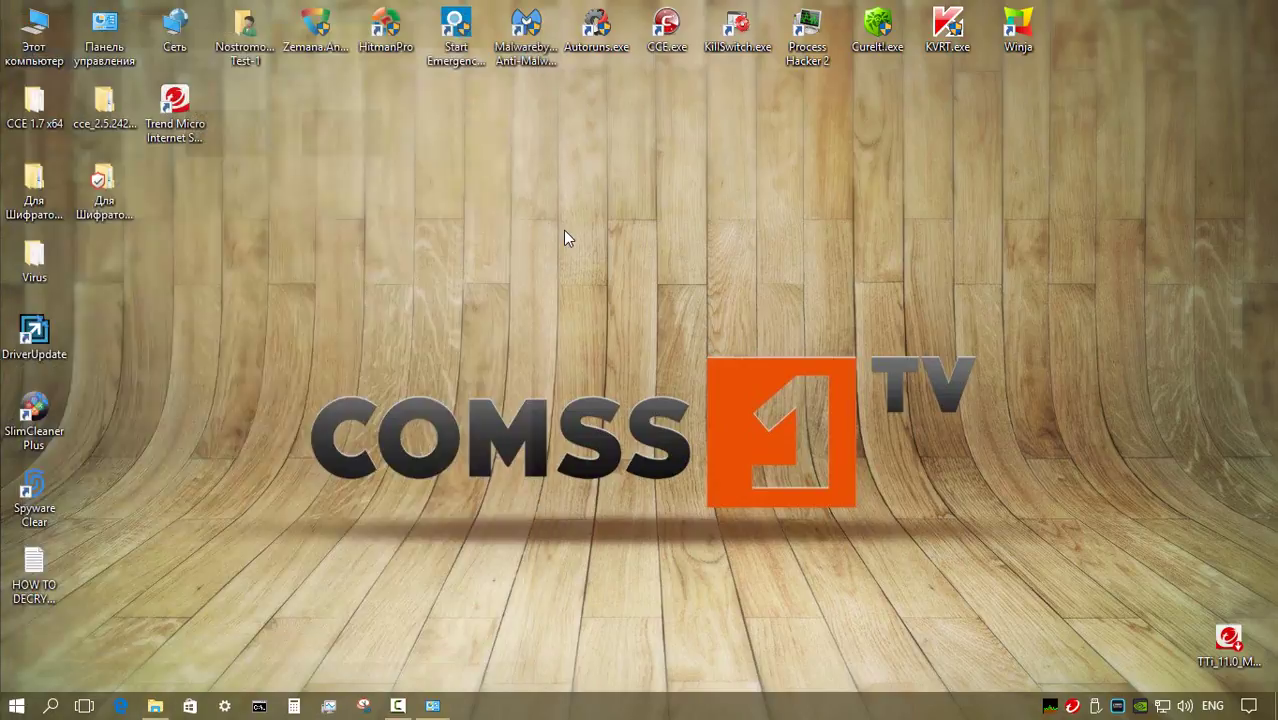
Check the Архивы and Видео subfolders of the desktop folder "Для Шифраторов 222" for encryption and close the folder
double_click(104, 190)
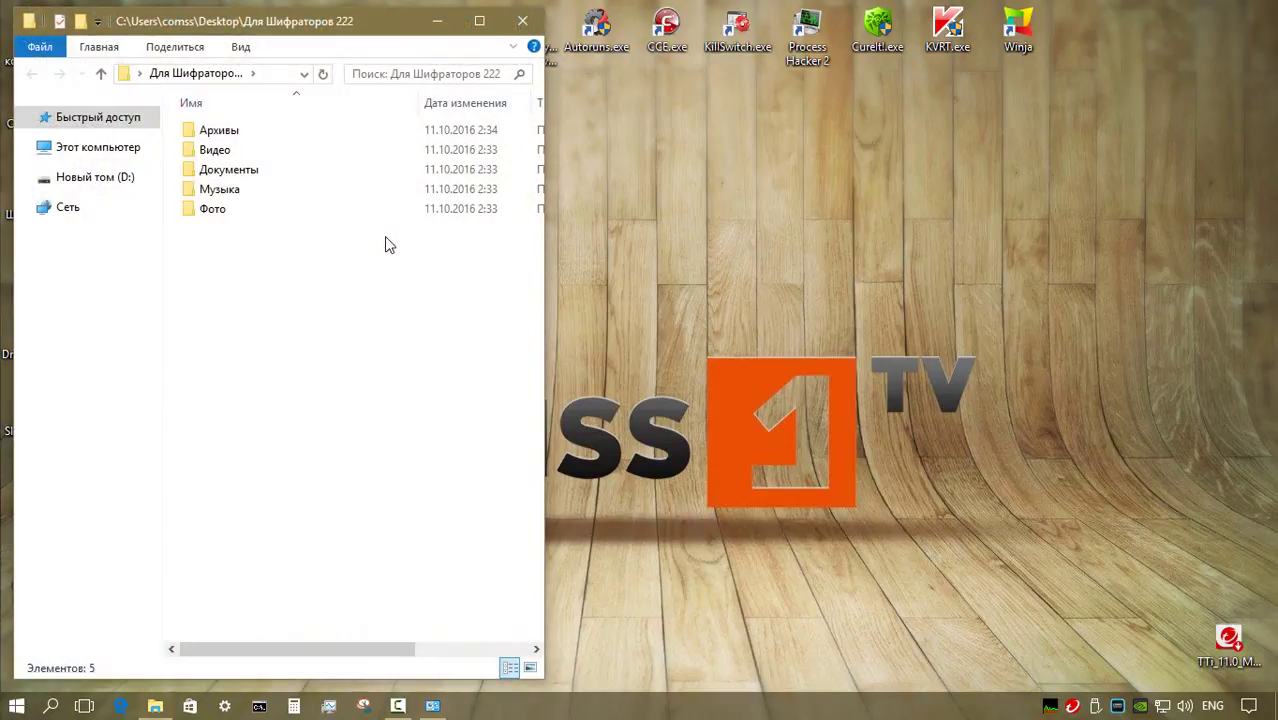
double_click(238, 135)
click(101, 73)
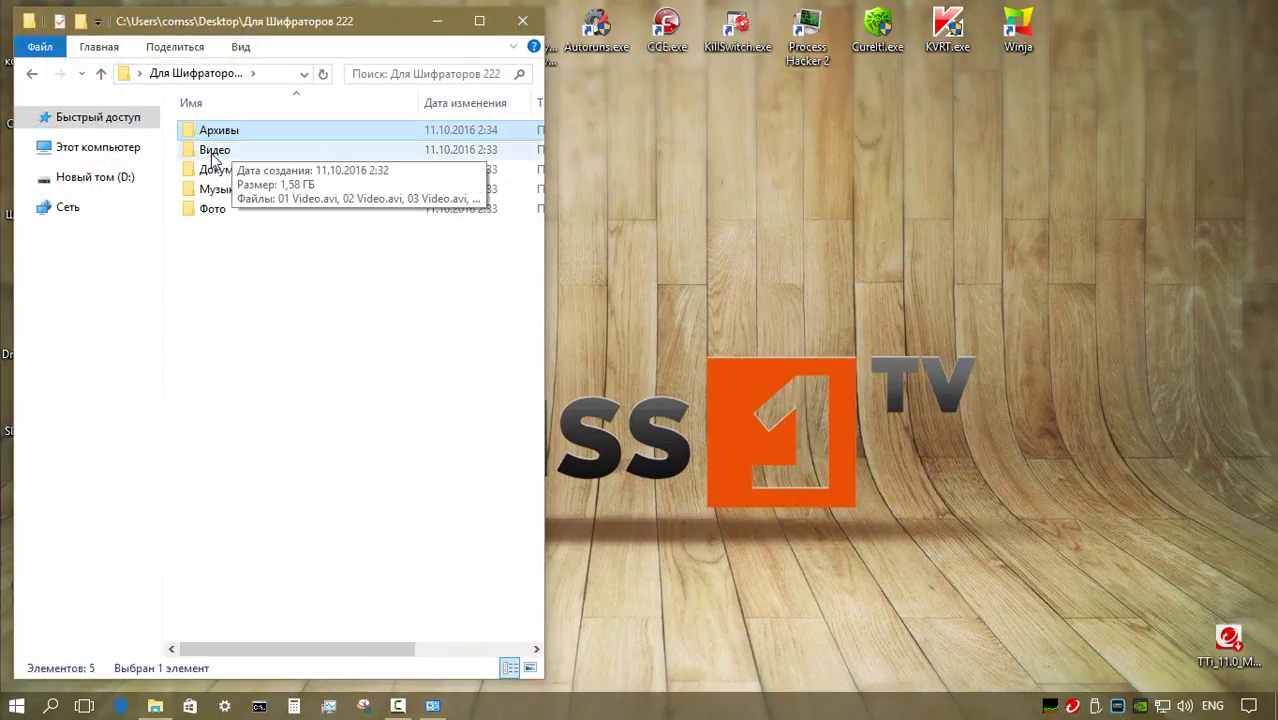
double_click(205, 147)
click(101, 73)
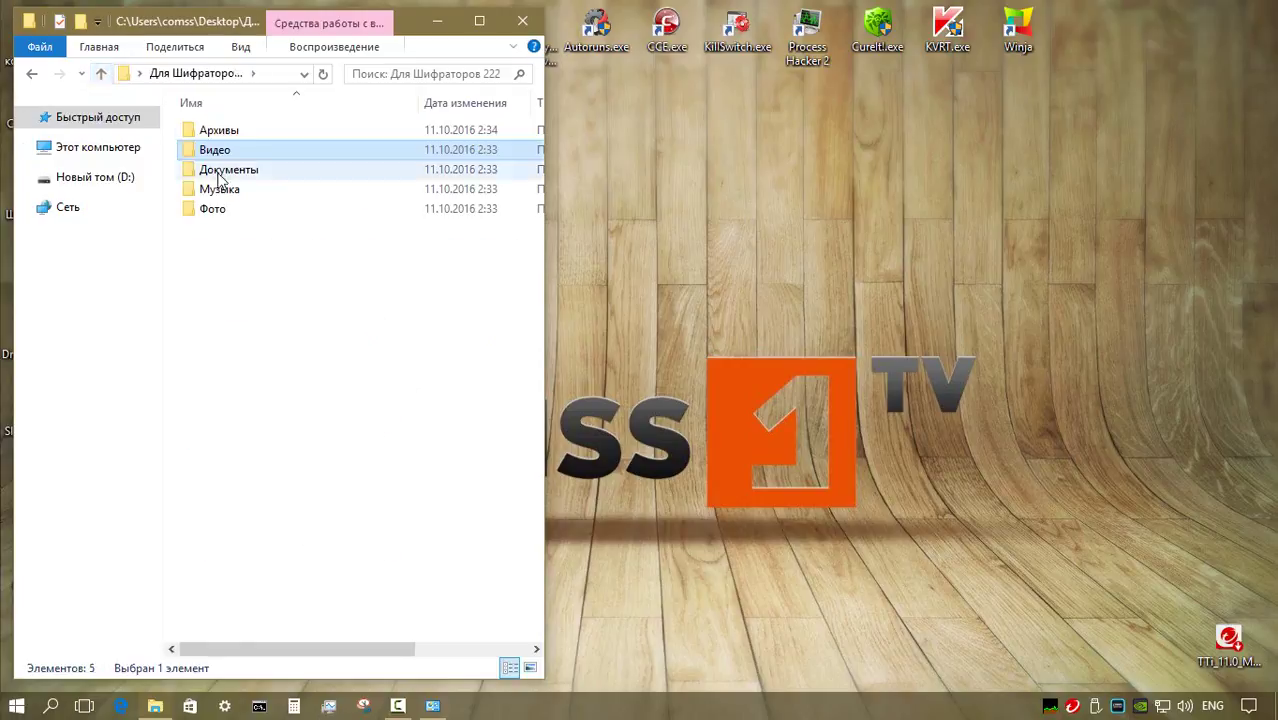
click(522, 20)
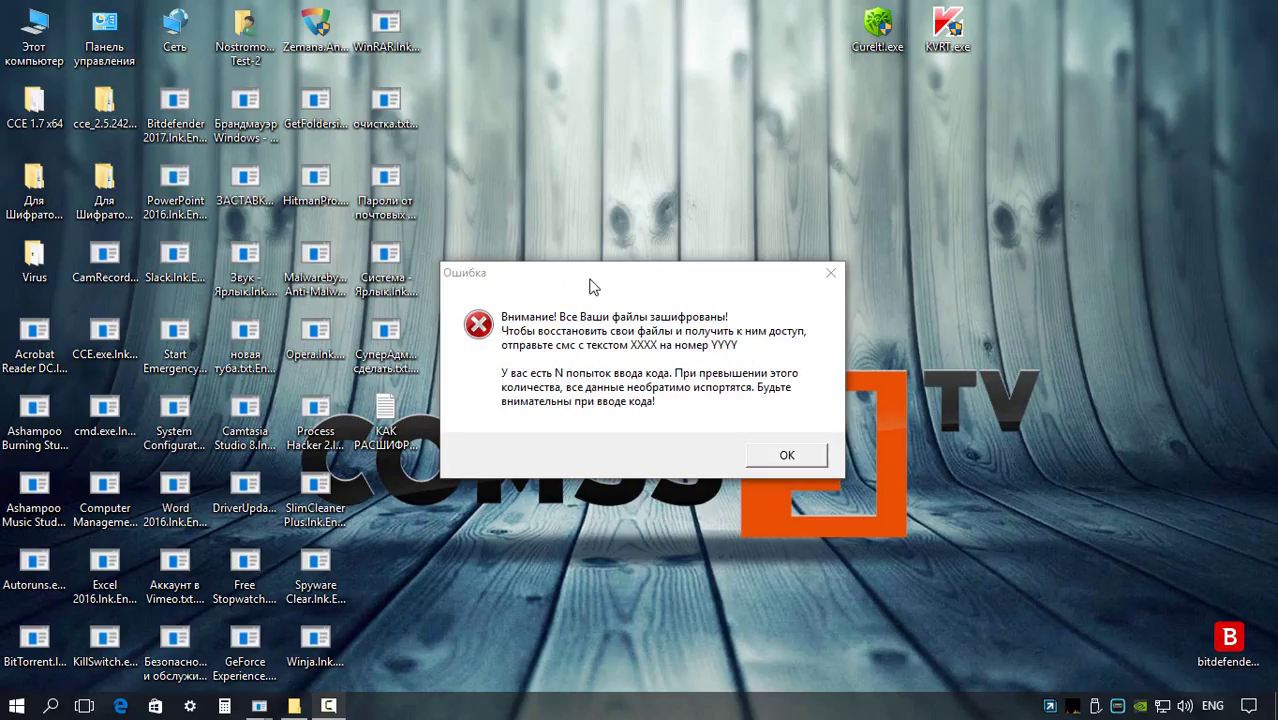
On the Bitdefender test system, dismiss the ransomware error message and check the DriverUpdate background program
click(590, 287)
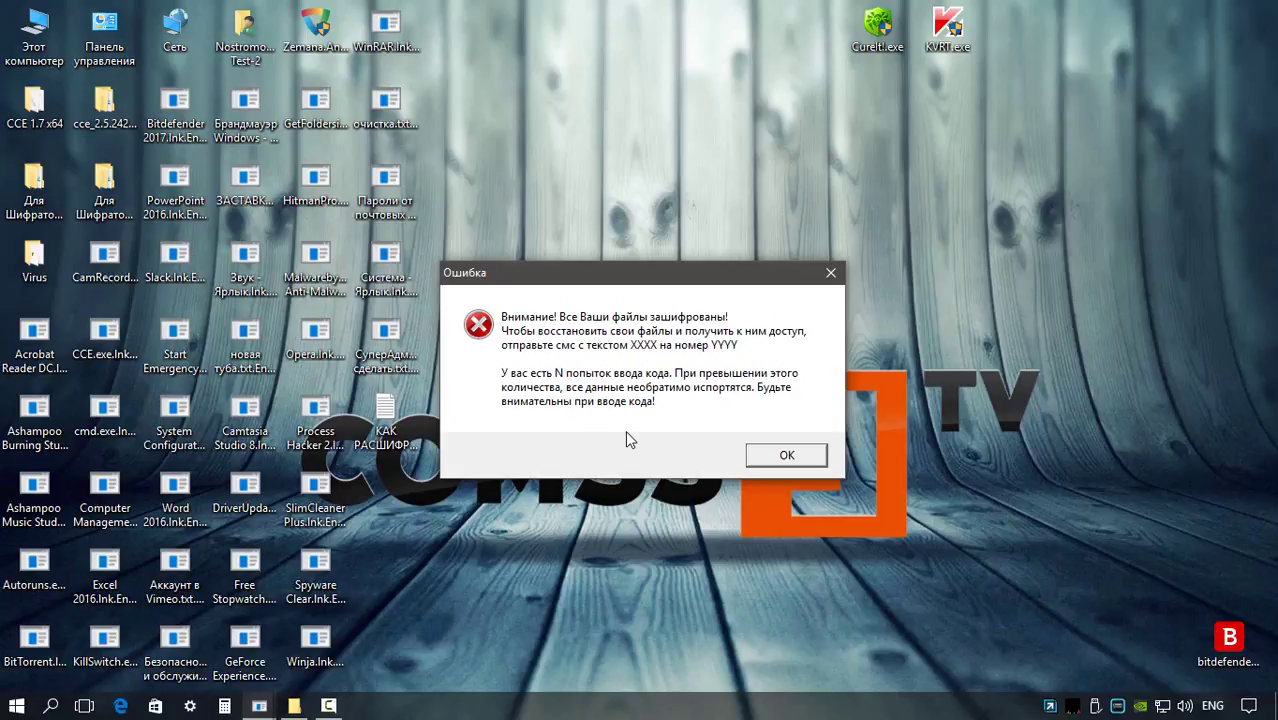
click(745, 393)
click(787, 457)
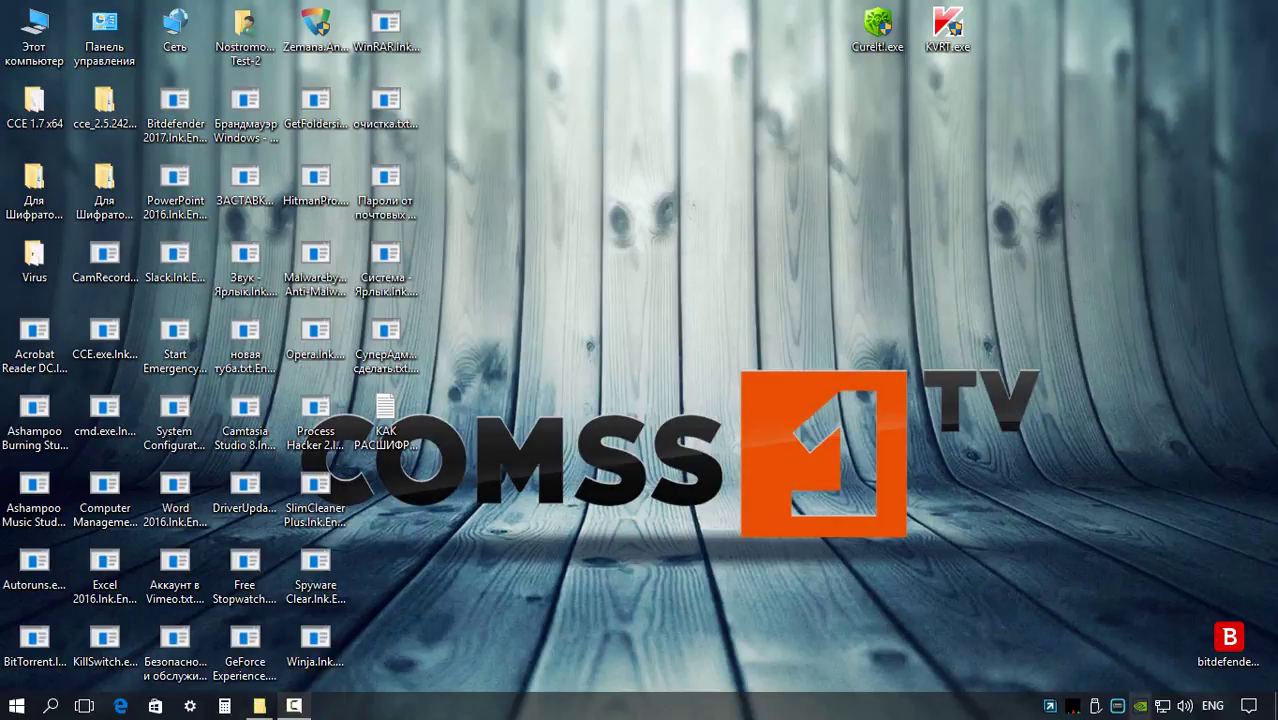
click(1049, 707)
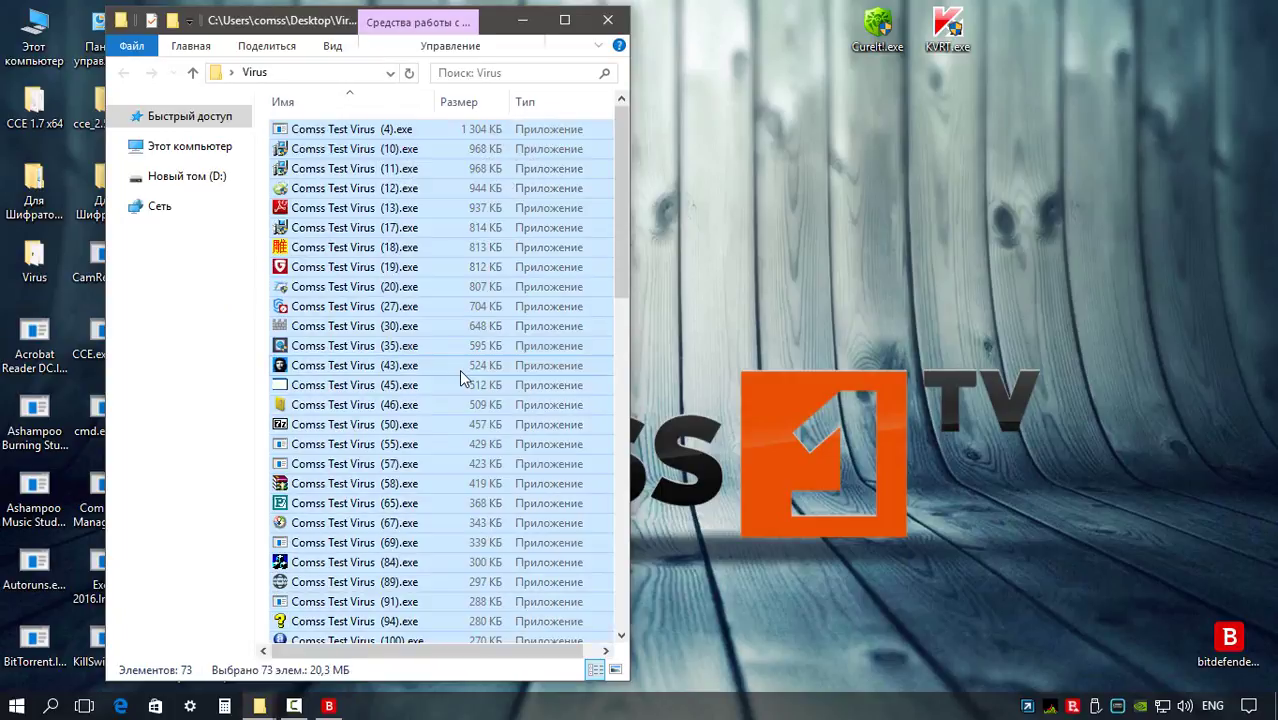
Delete all selected Comss Test Virus files from the Virus folder on the Bitdefender system and close the folder
right_click(459, 369)
click(536, 604)
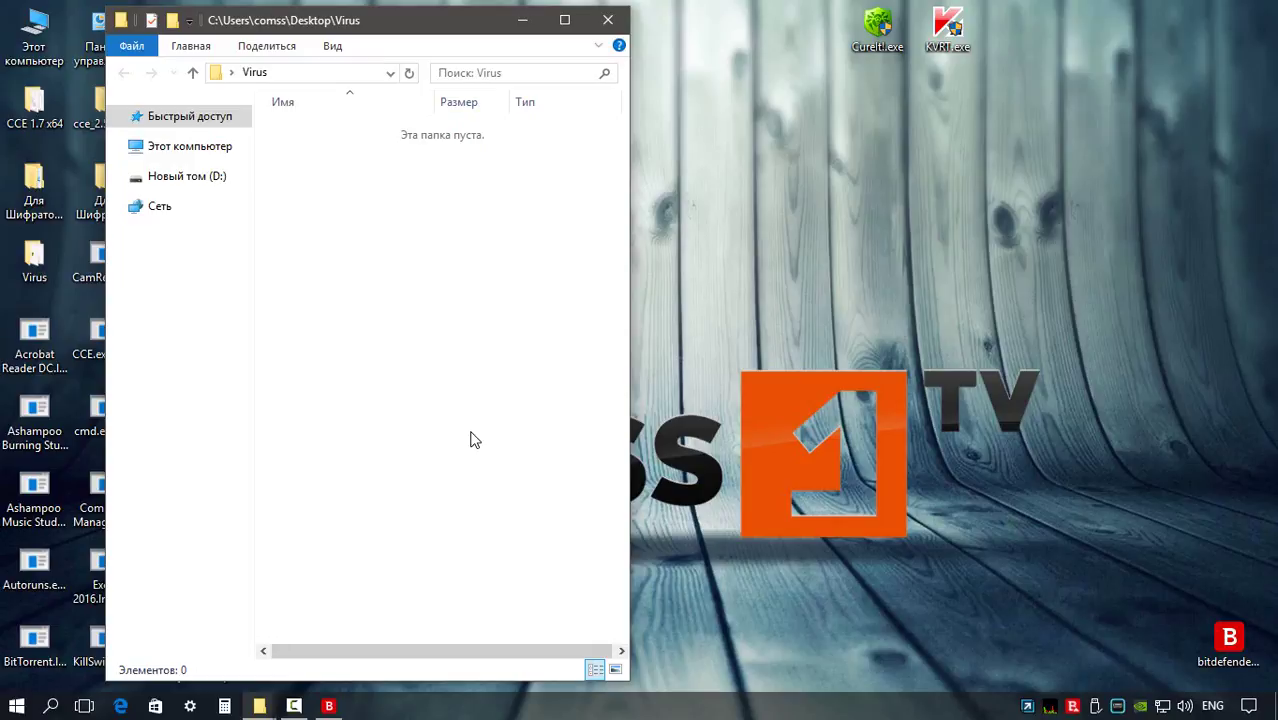
click(607, 20)
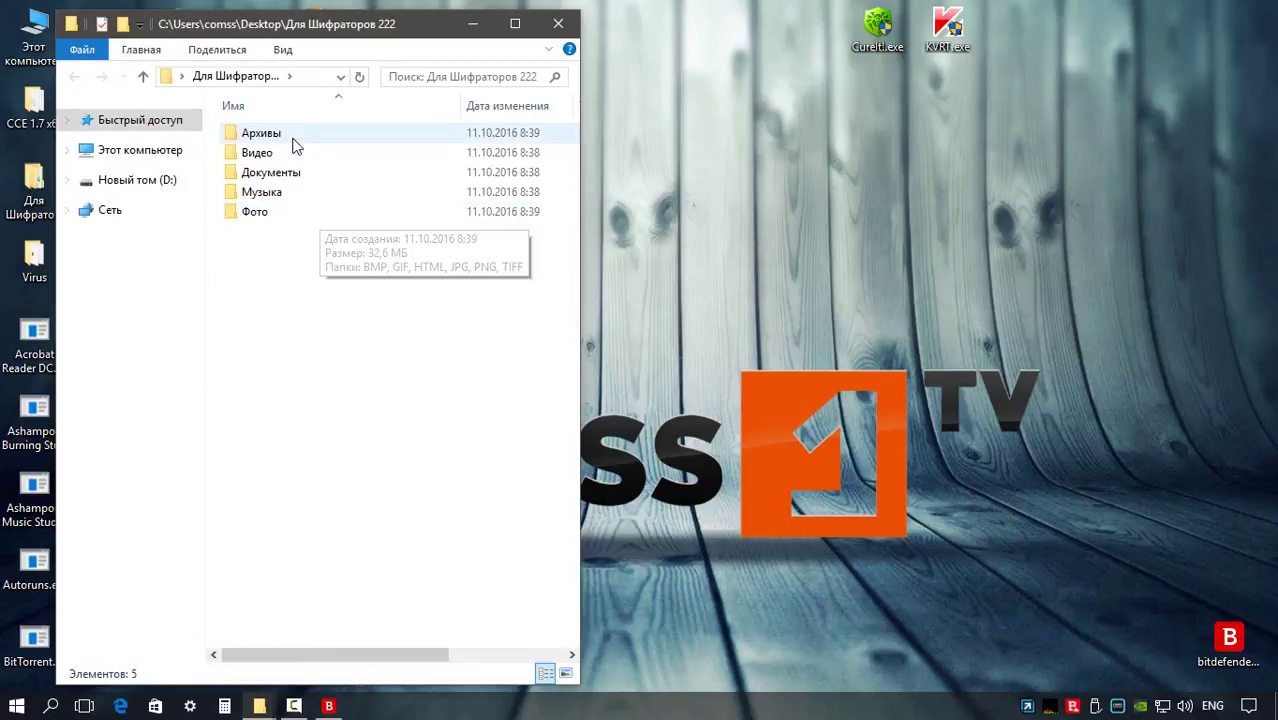
Check the Архивы, Видео and Документы subfolders of "Для Шифраторов 222" on the Bitdefender system for signs of encryption
double_click(293, 128)
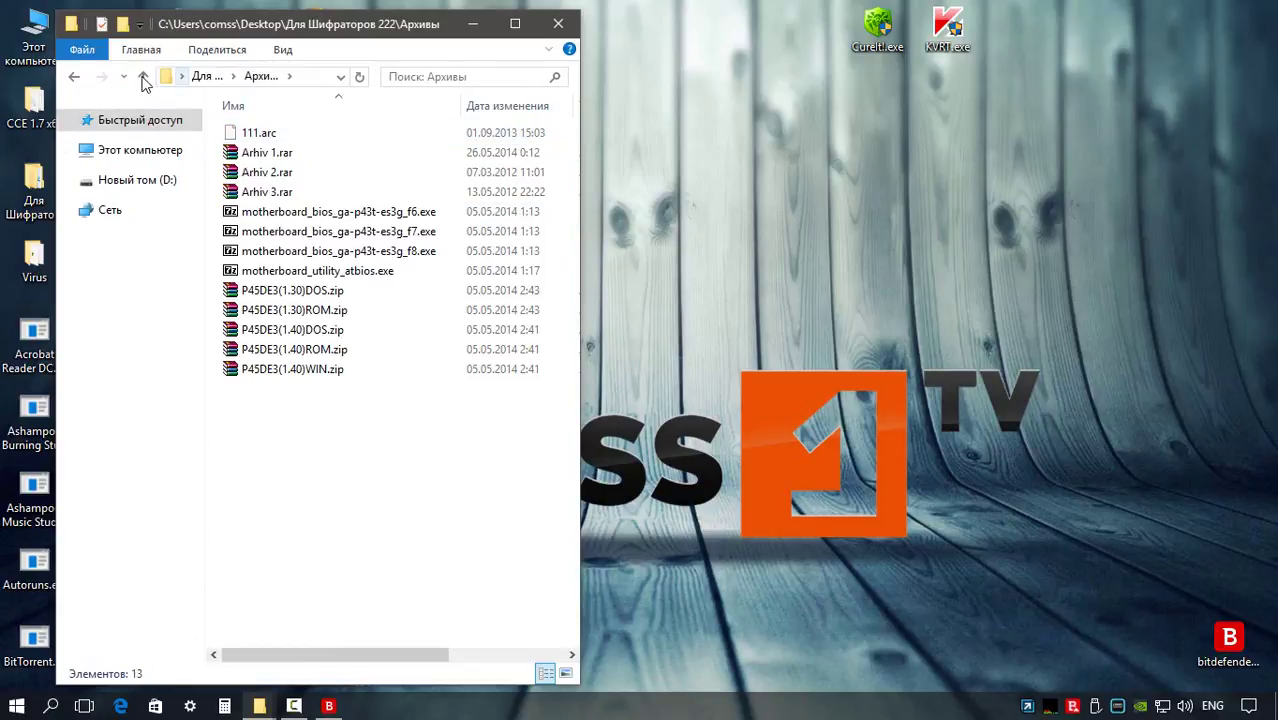
click(143, 76)
click(270, 156)
double_click(270, 155)
click(143, 76)
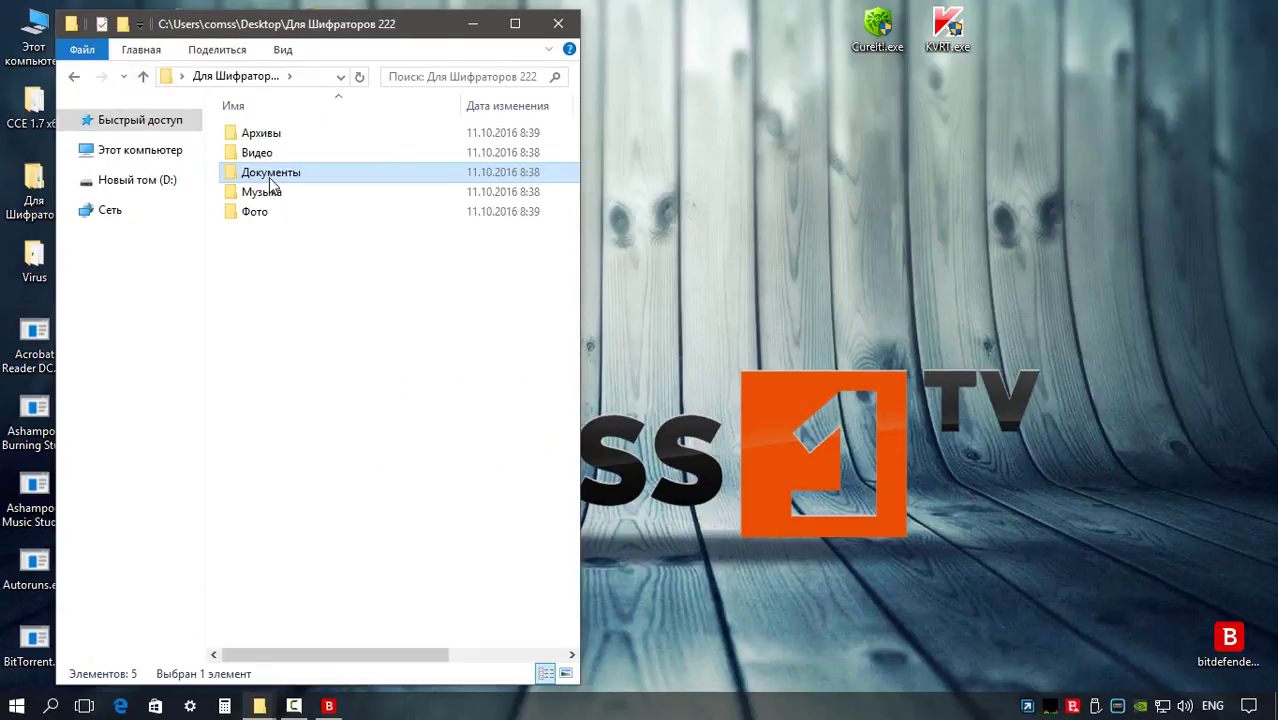
double_click(269, 172)
click(143, 76)
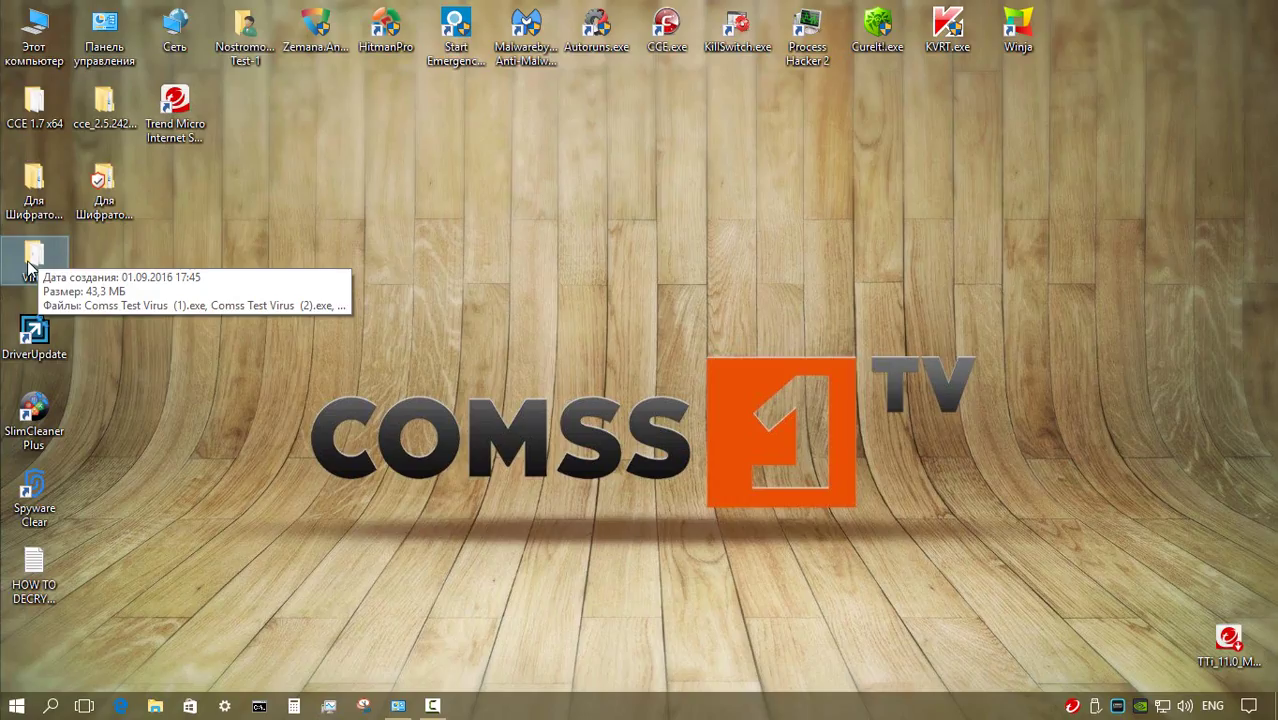
On the Trend Micro test system, delete every file in the desktop Virus folder and close the folder
double_click(29, 262)
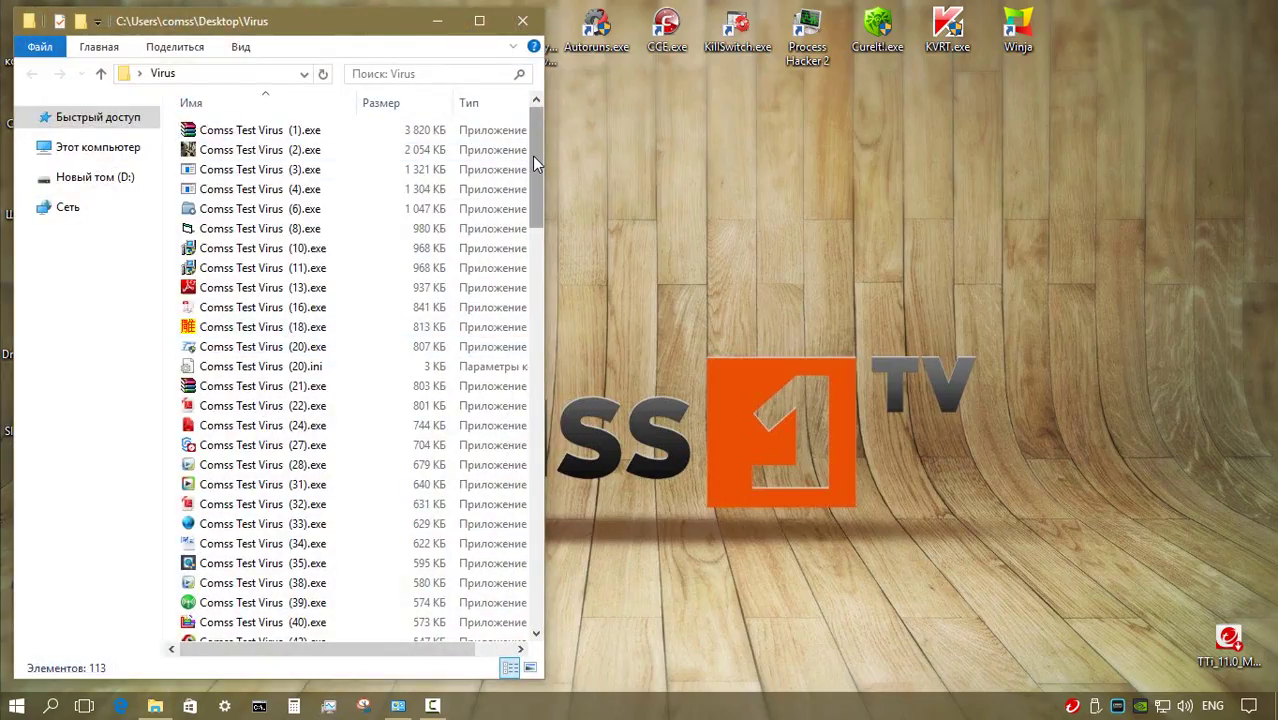
key(ctrl+a)
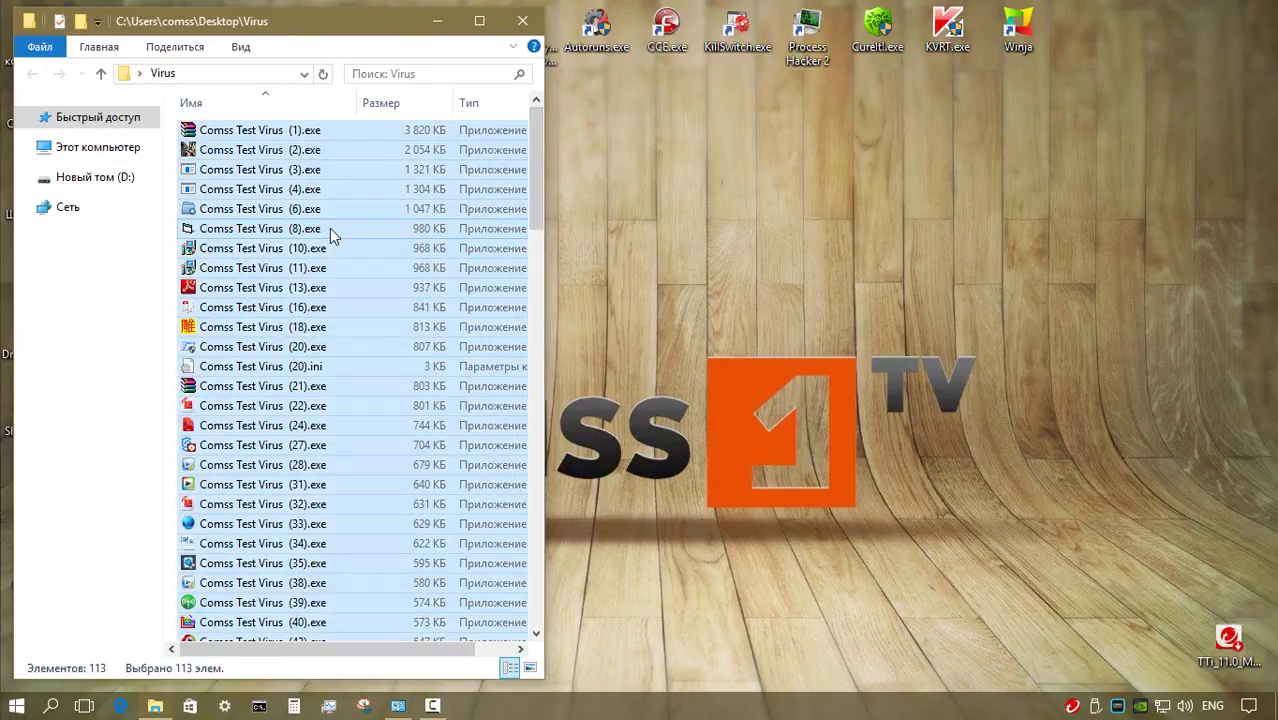
key(Delete)
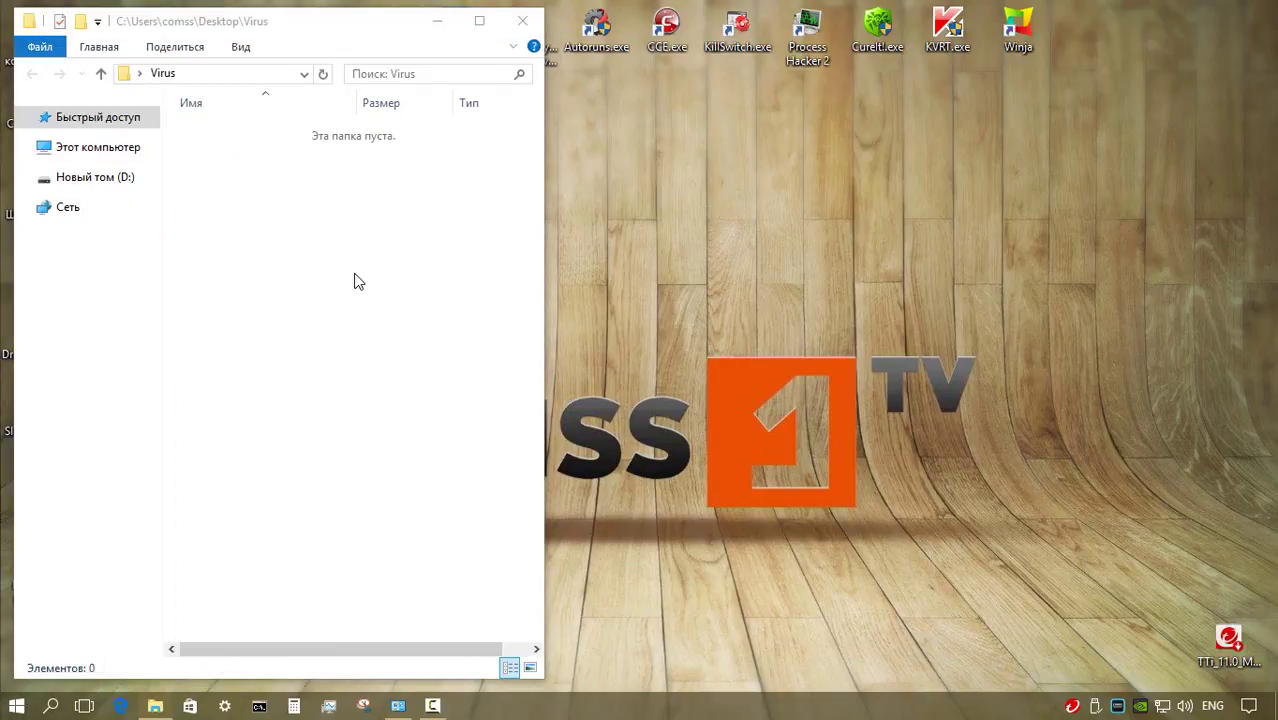
click(522, 20)
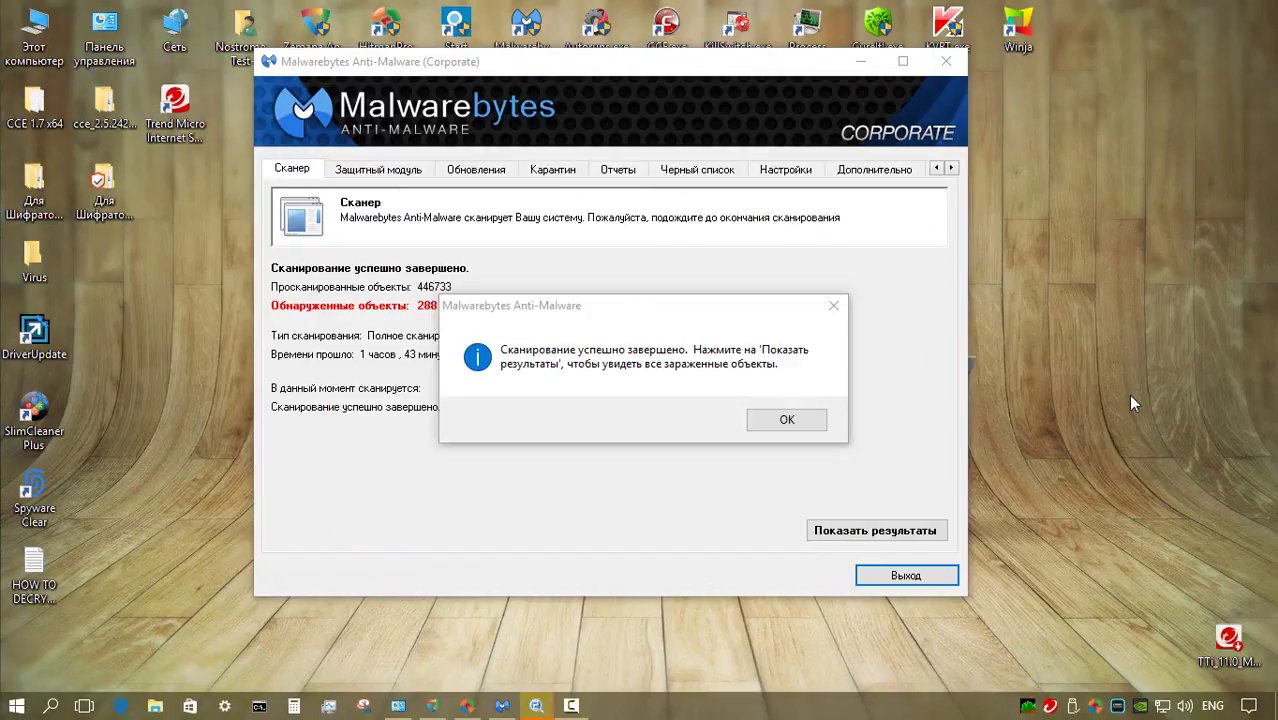
Acknowledge the finished Malwarebytes Anti-Malware full scans on both test systems and show the Trend Micro system's scan results
click(787, 420)
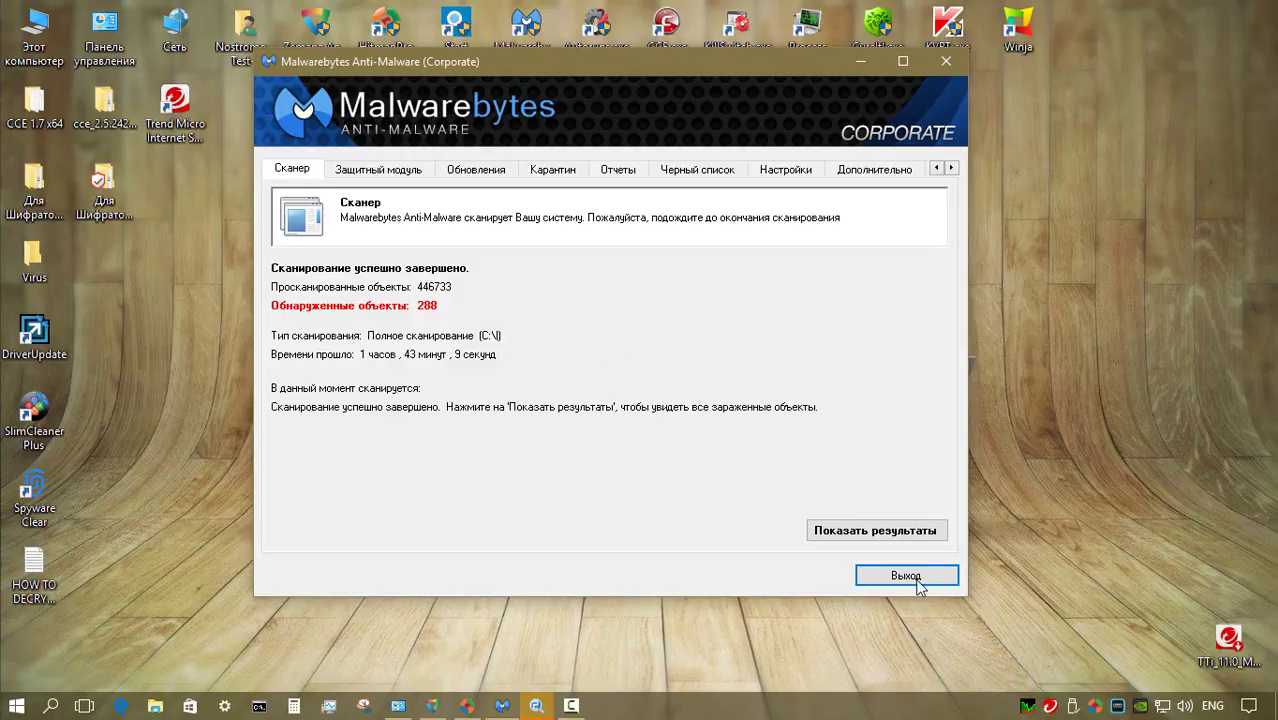
click(875, 530)
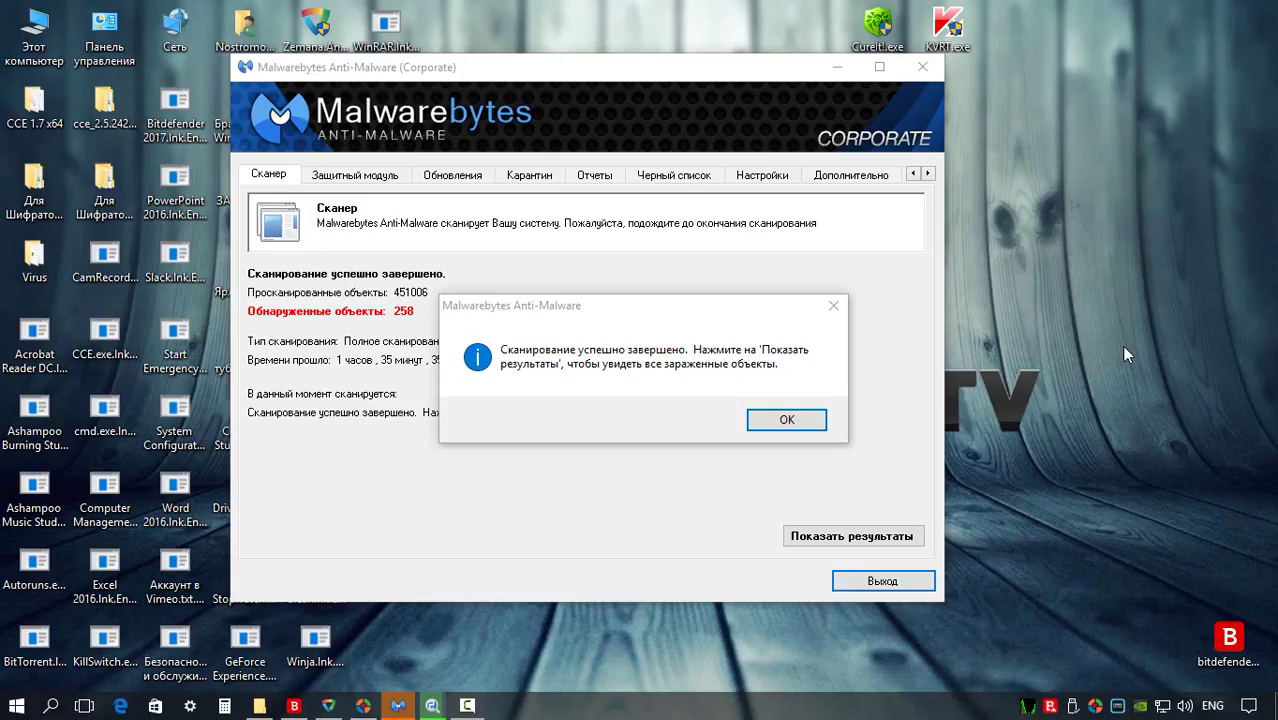
click(785, 419)
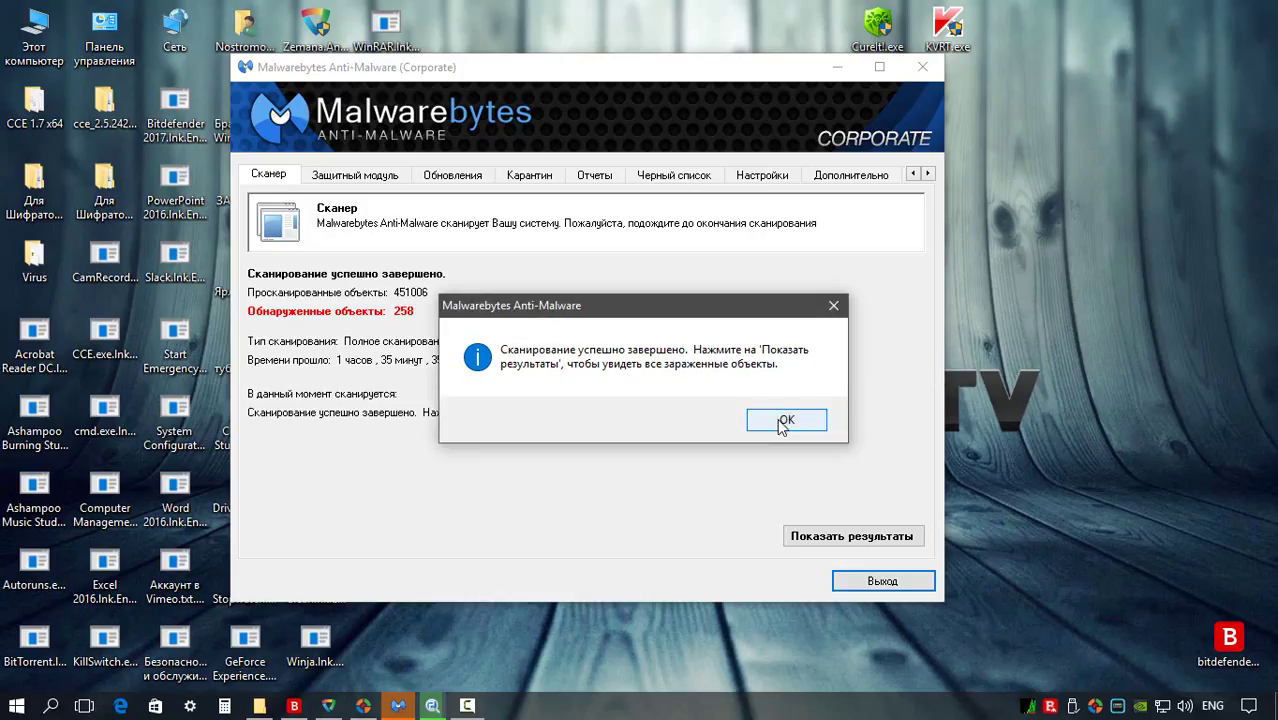